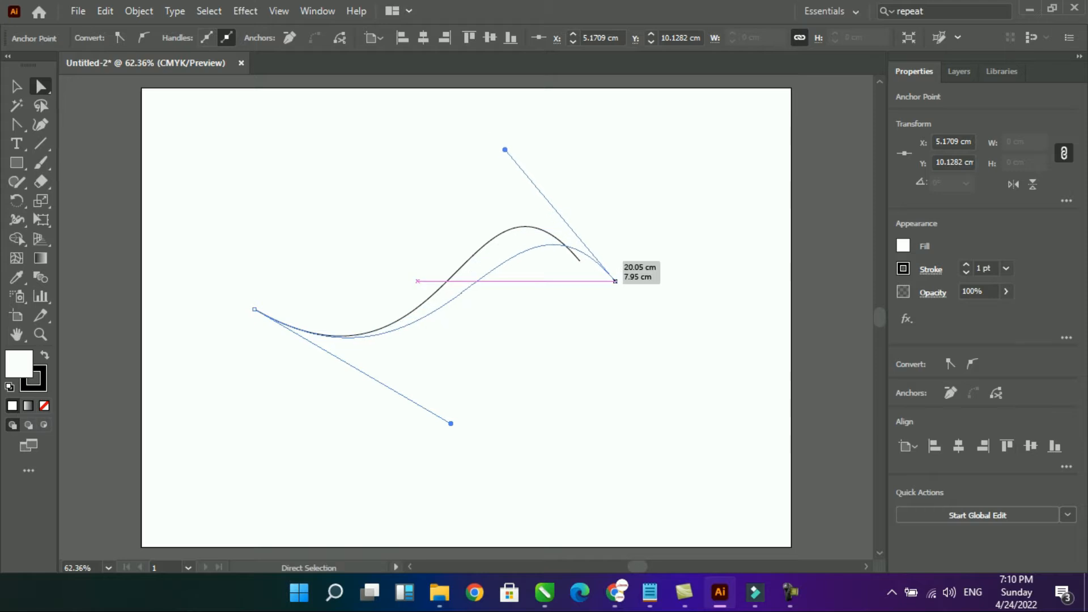
Step: Adjust the wave curve's right-end handle to round its crest, and place a duplicate of the curve below it
left_click_drag(505, 149, 465, 182)
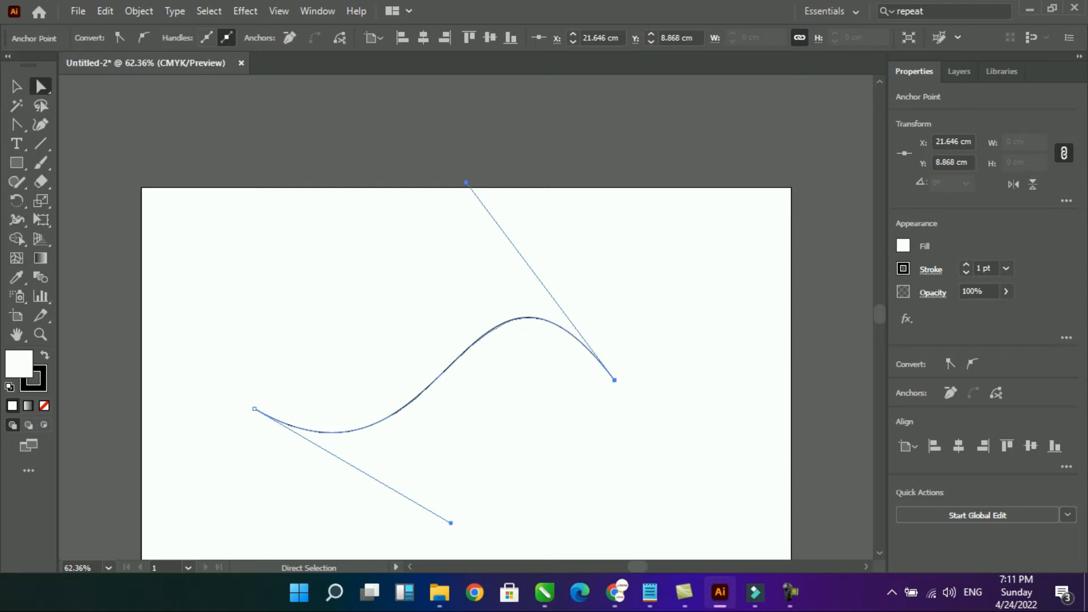
key("v")
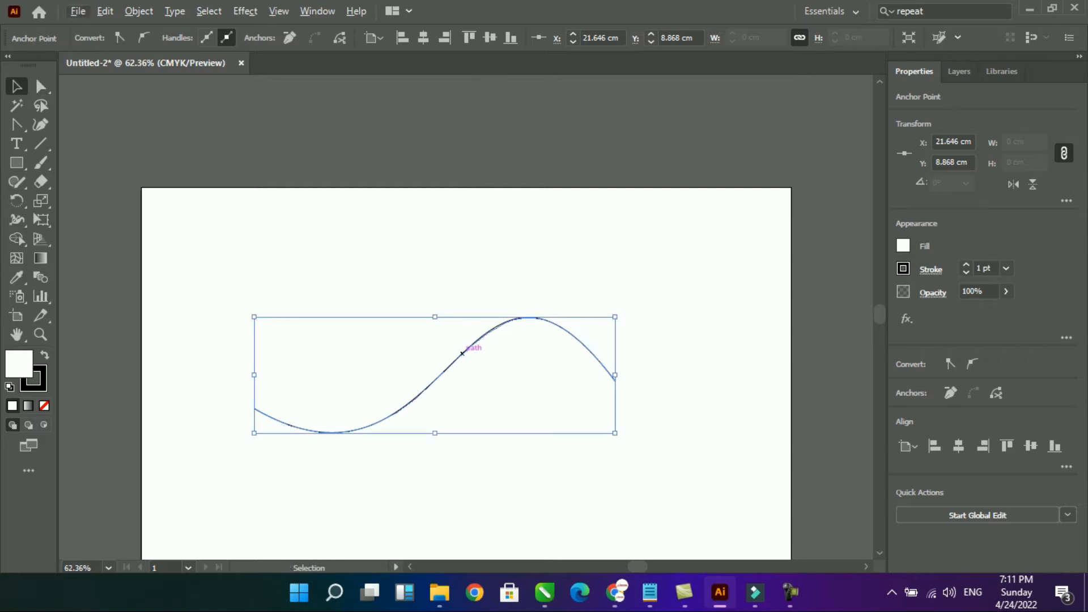
left_click_drag(462, 353, 475, 434)
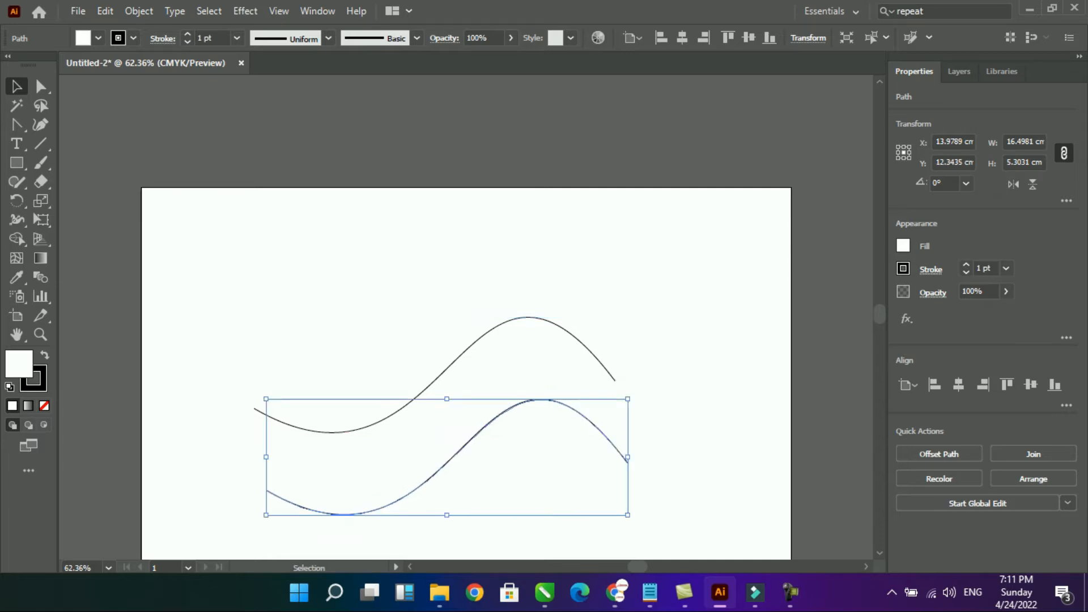
Step: Move both ends of the duplicate curve onto the original's ends and reshape its handles to bow below the original
left_click(40, 86)
left_click_drag(627, 457, 611, 384)
left_click_drag(463, 186, 449, 379)
left_click_drag(267, 491, 254, 407)
scroll(442, 482, "down", 3)
left_click_drag(450, 445, 461, 487)
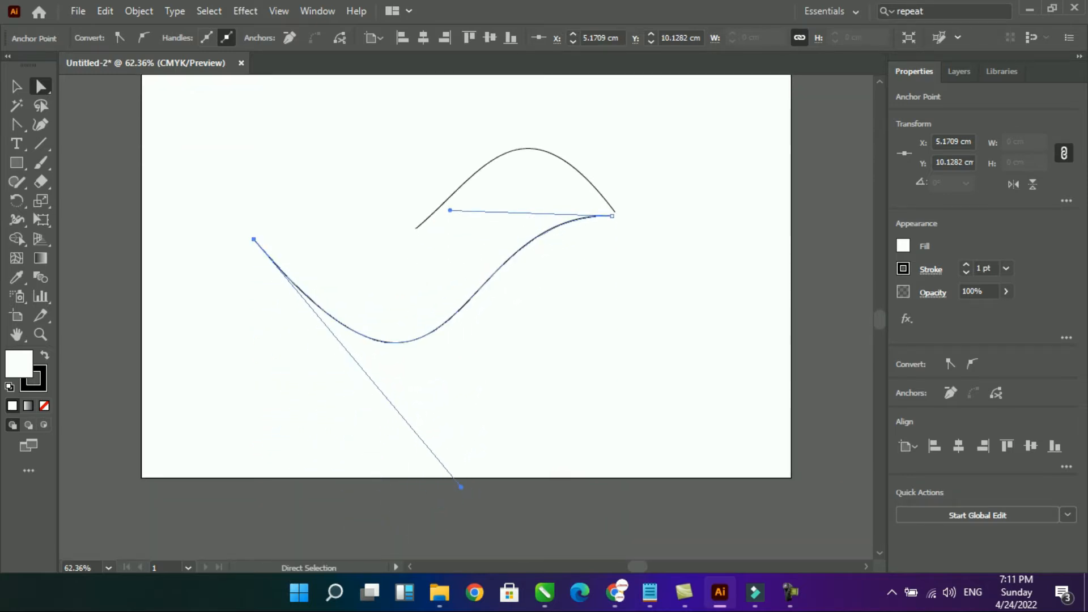
Step: Set the lower curve's fill to none and adjust its end handles to form a deeper belly
key("shift+x")
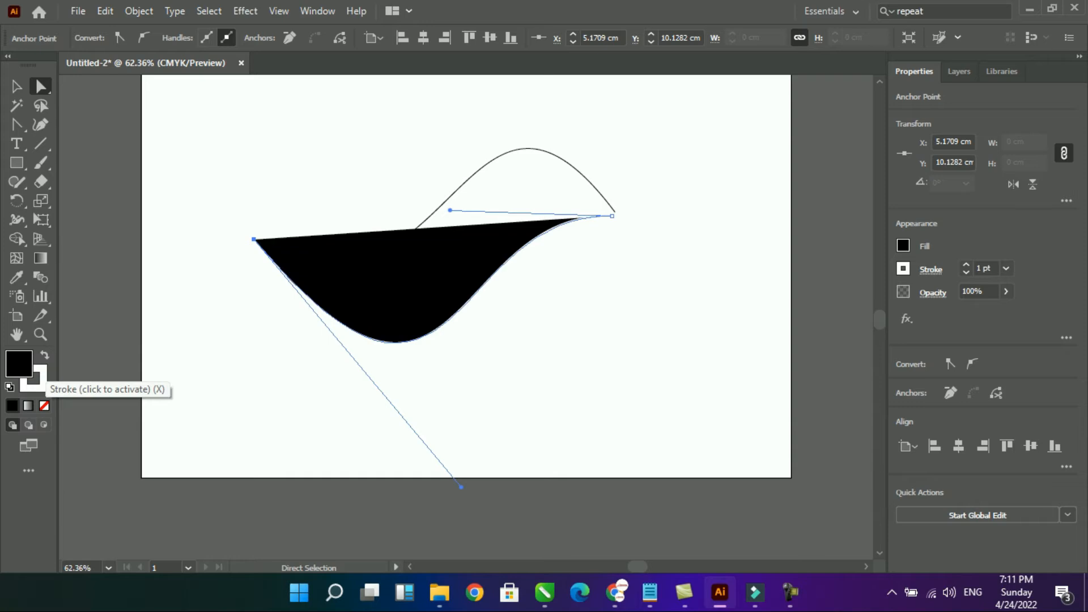
key("shift+x")
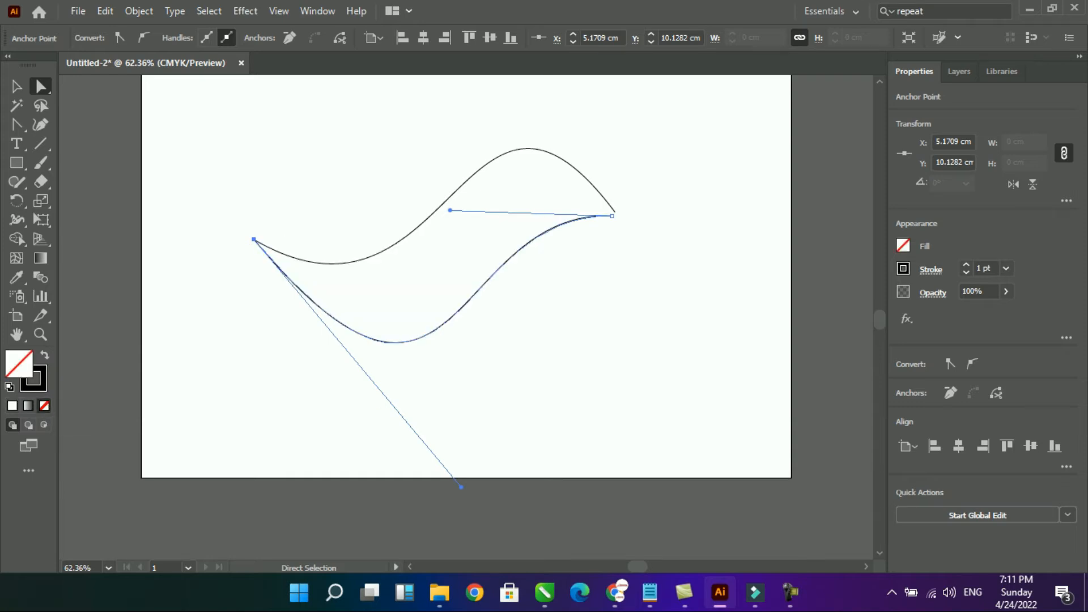
left_click_drag(461, 487, 348, 499)
left_click_drag(450, 211, 566, 183)
scroll(566, 182, "down", 2)
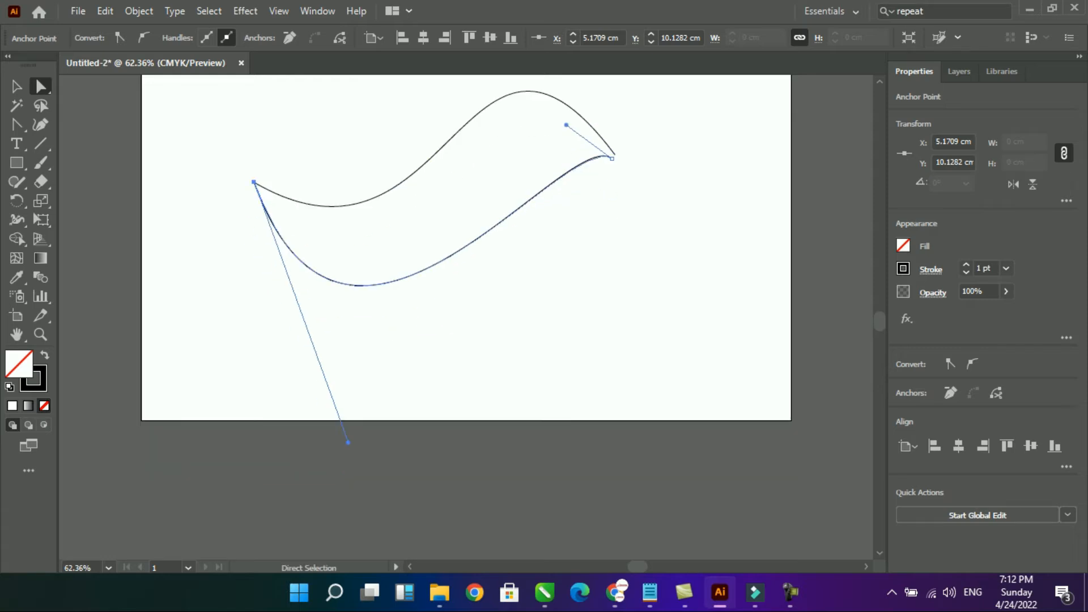
left_click_drag(348, 442, 310, 518)
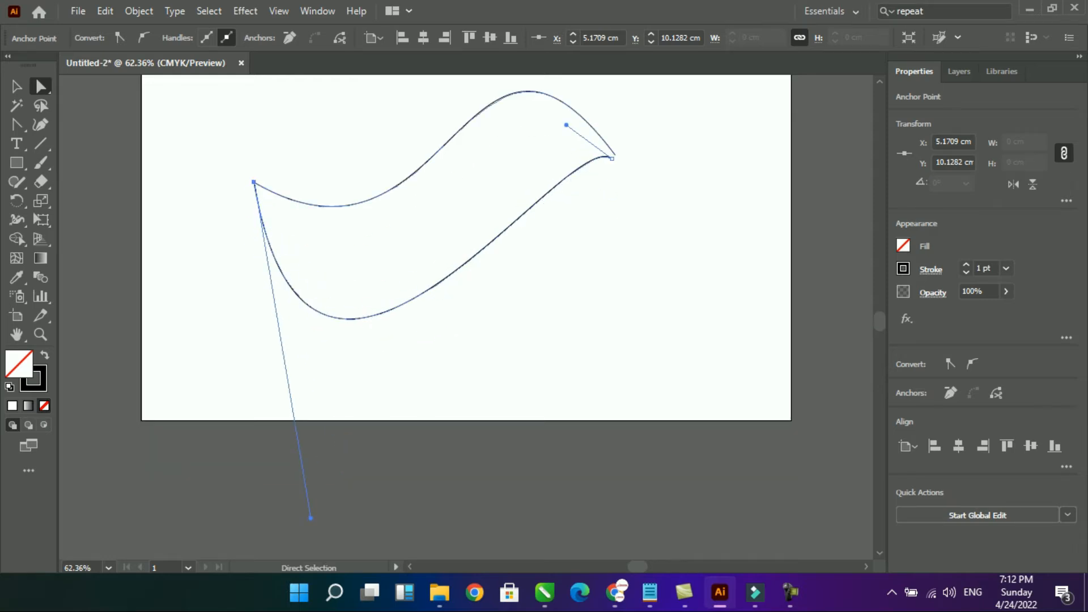
Step: Reshape the upper curve with its two end handles to refine the dip of the back and the rounded crest
left_click(517, 92)
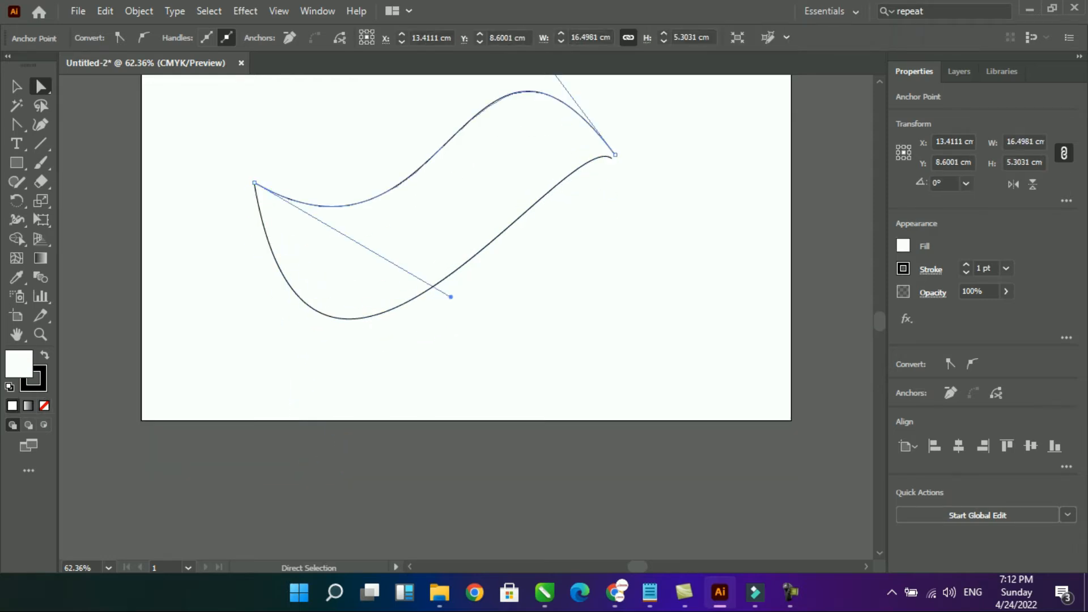
left_click_drag(450, 296, 477, 319)
key("space")
left_click_drag(573, 170, 611, 238)
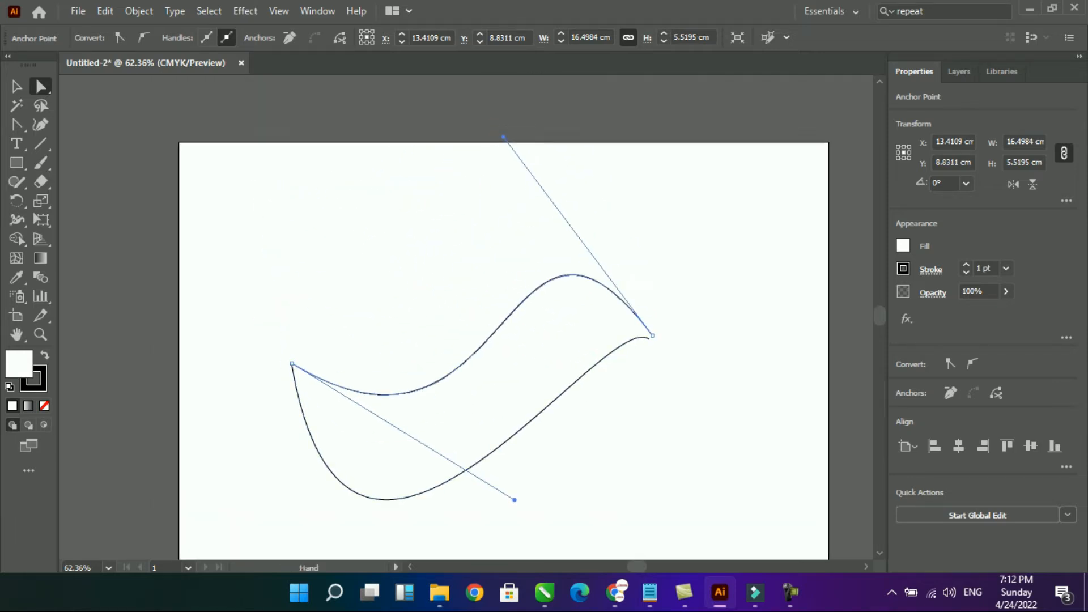
left_click_drag(503, 140, 452, 165)
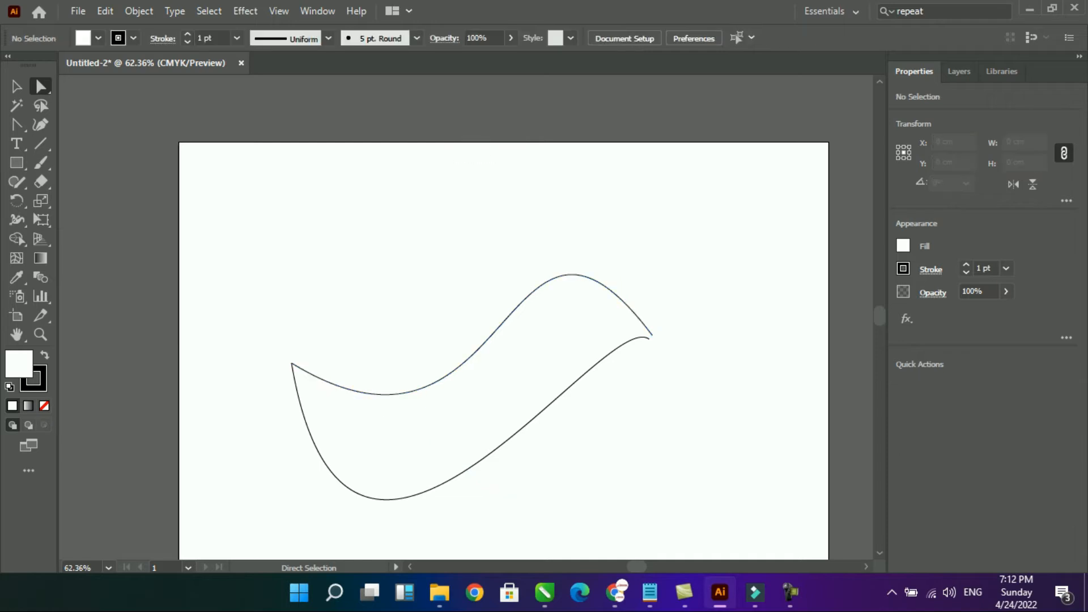
left_click(636, 315)
left_click_drag(504, 136, 475, 142)
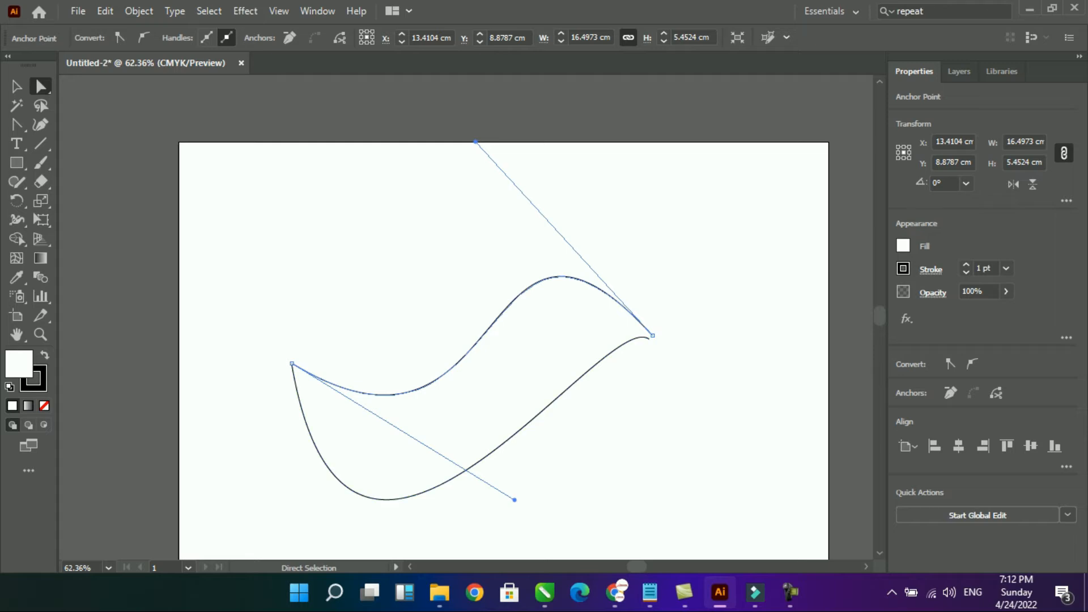
Step: Add an anchor point to the rising part of the lower curve and bend its belly-side handle independently
left_click(558, 306)
left_click(544, 411)
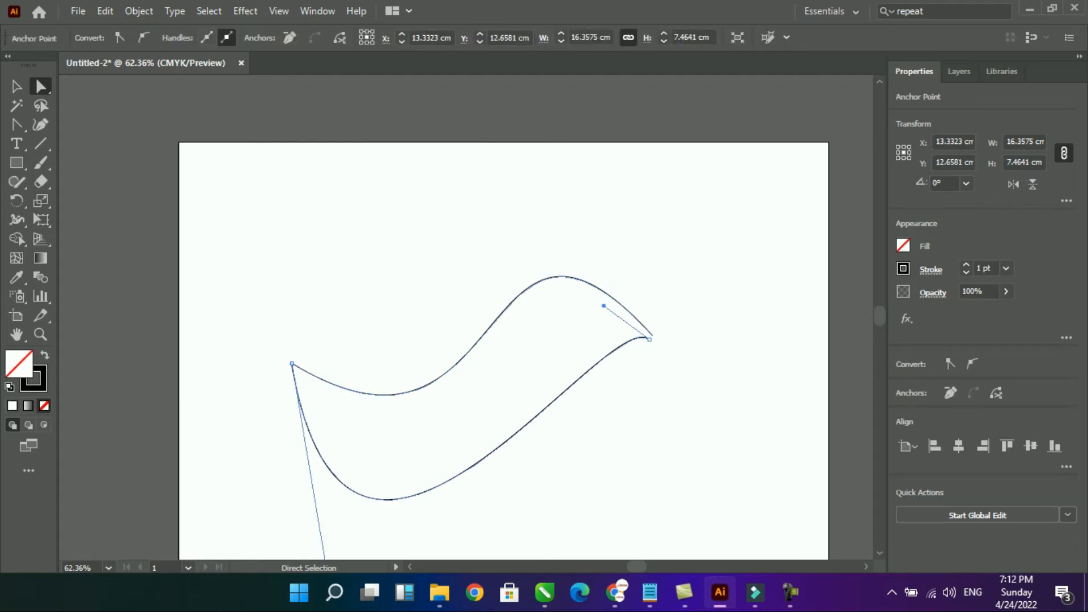
scroll(503, 340, "down", 1)
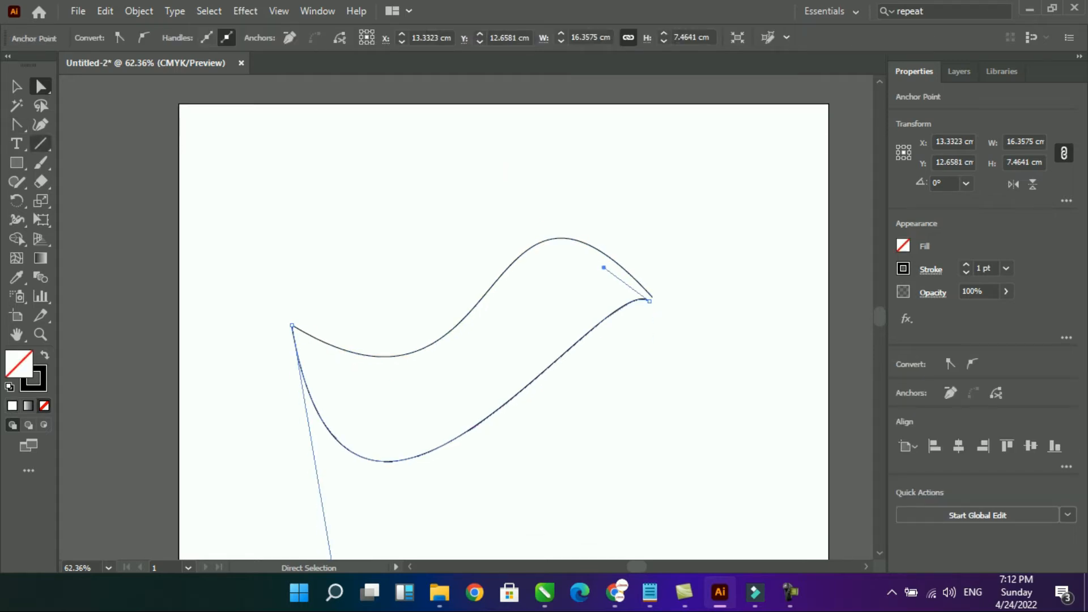
key("plus")
left_click(506, 403)
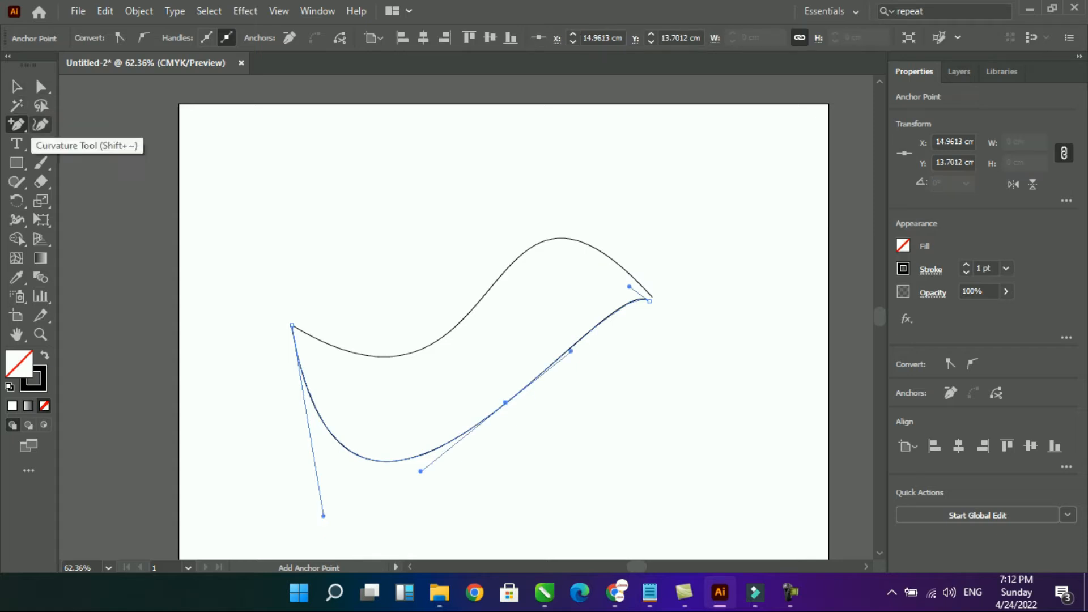
key("shift+c")
left_click_drag(420, 471, 453, 497)
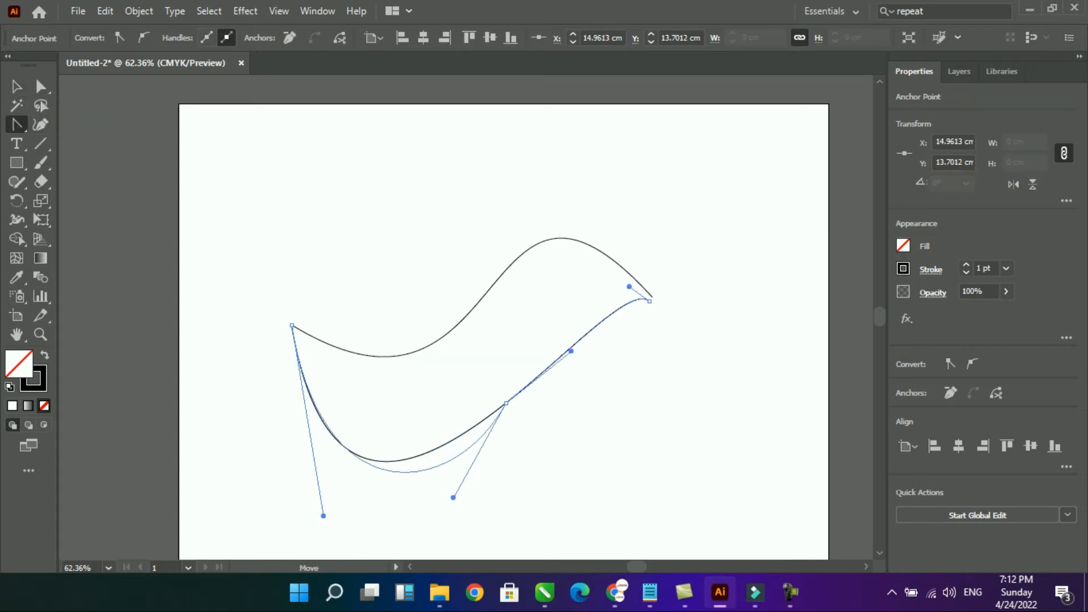
key("a")
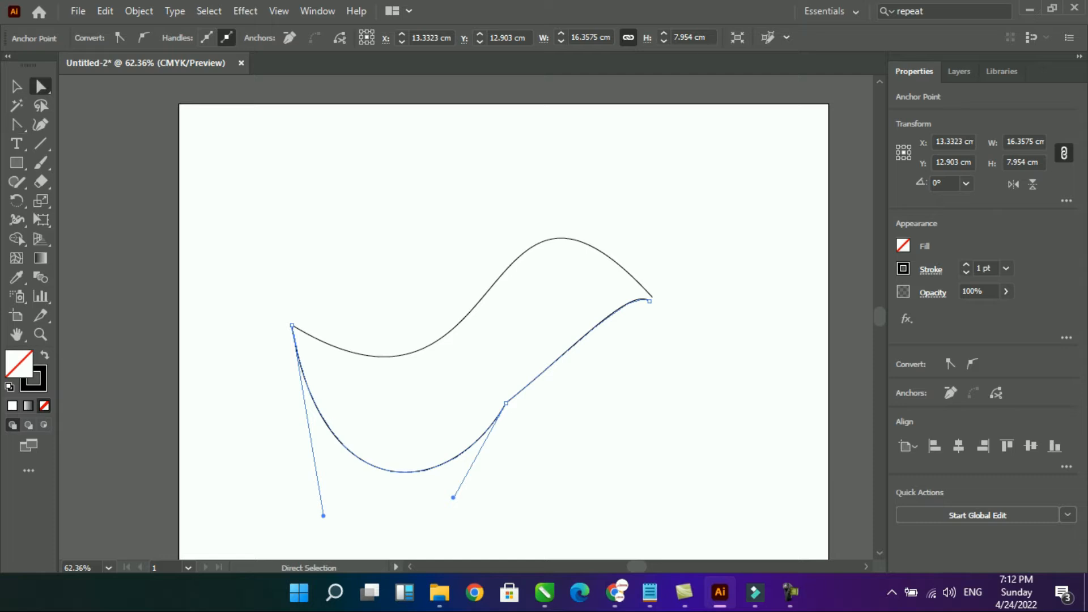
Step: Shape the neck by moving the new anchor to about X 15.86 cm and adjusting the handles of the upper segment
left_click(506, 402)
left_click_drag(570, 352, 533, 320)
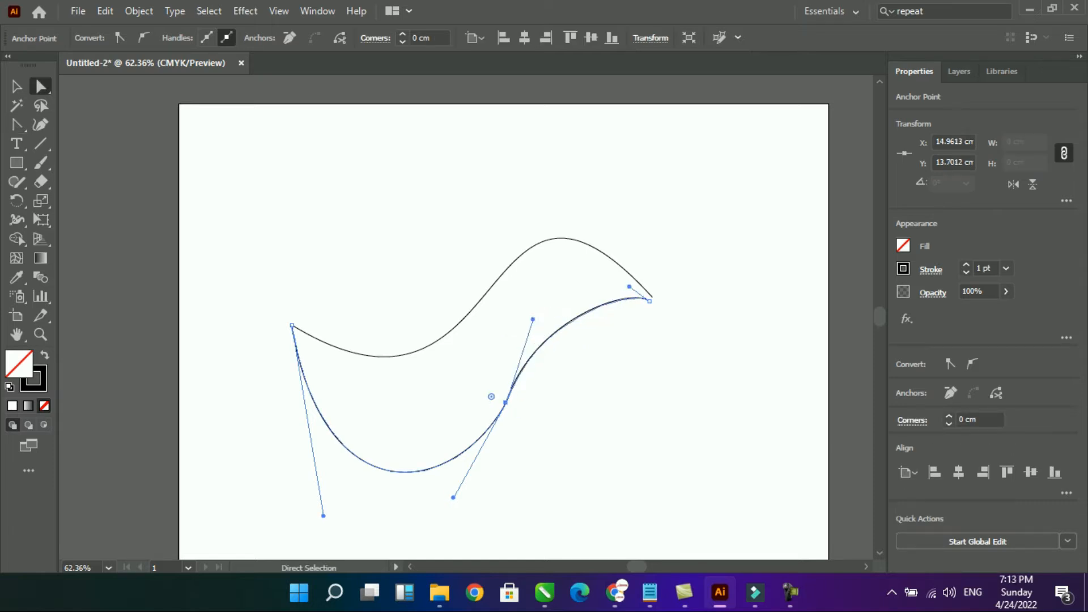
left_click_drag(629, 287, 568, 289)
left_click_drag(506, 403, 525, 403)
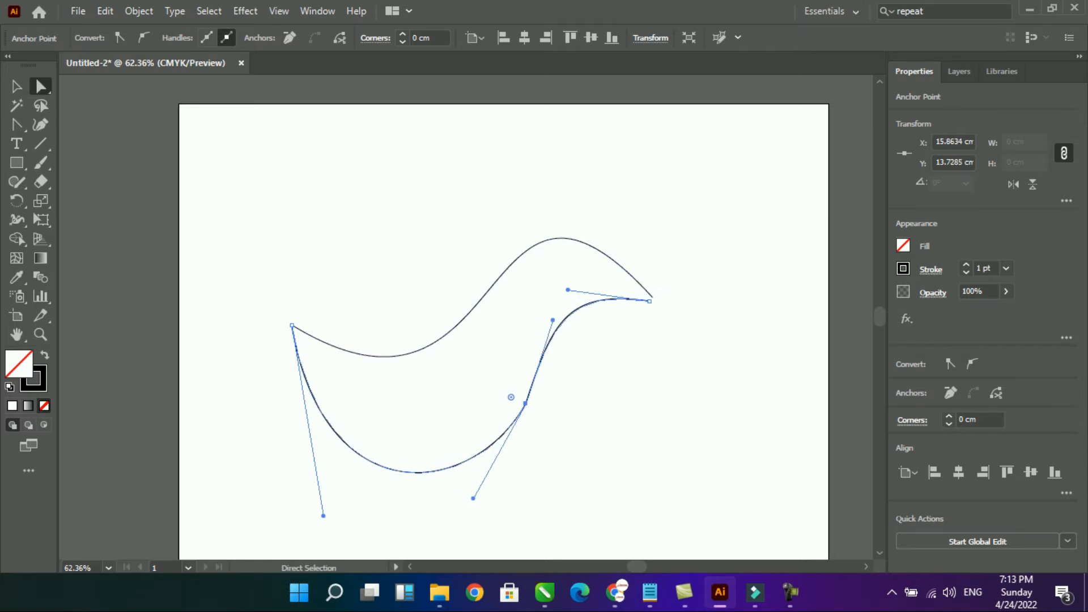
left_click_drag(552, 320, 552, 310)
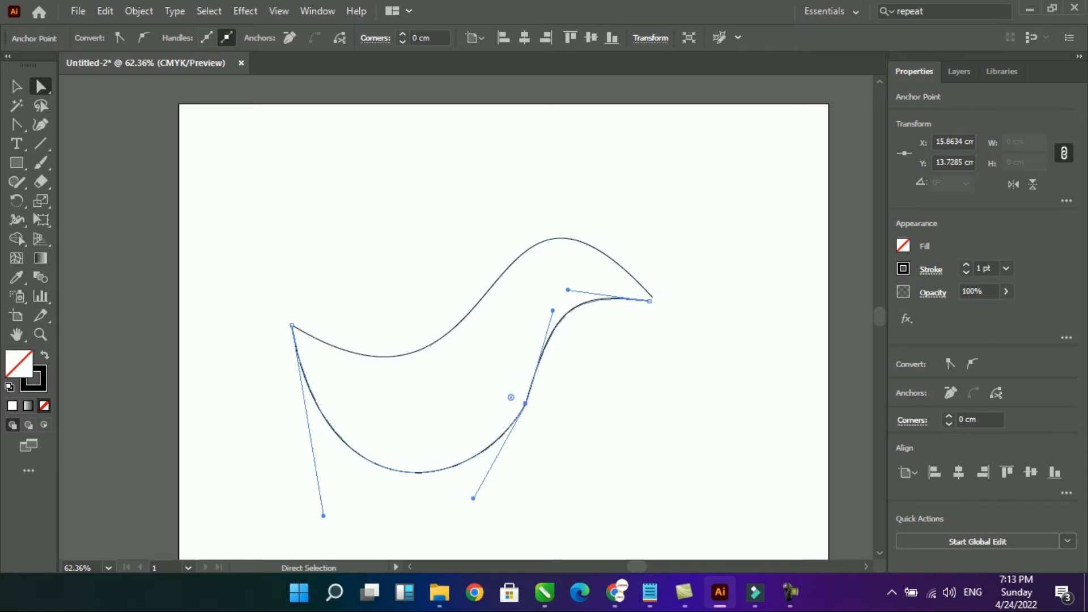
Step: Lower the right end of the lower curve, adjust its handle, and bring the upper curve's end onto it as a beak tip
left_click_drag(649, 301, 650, 320)
left_click_drag(568, 309, 653, 318)
left_click_drag(475, 122, 508, 93)
left_click_drag(652, 318, 649, 319)
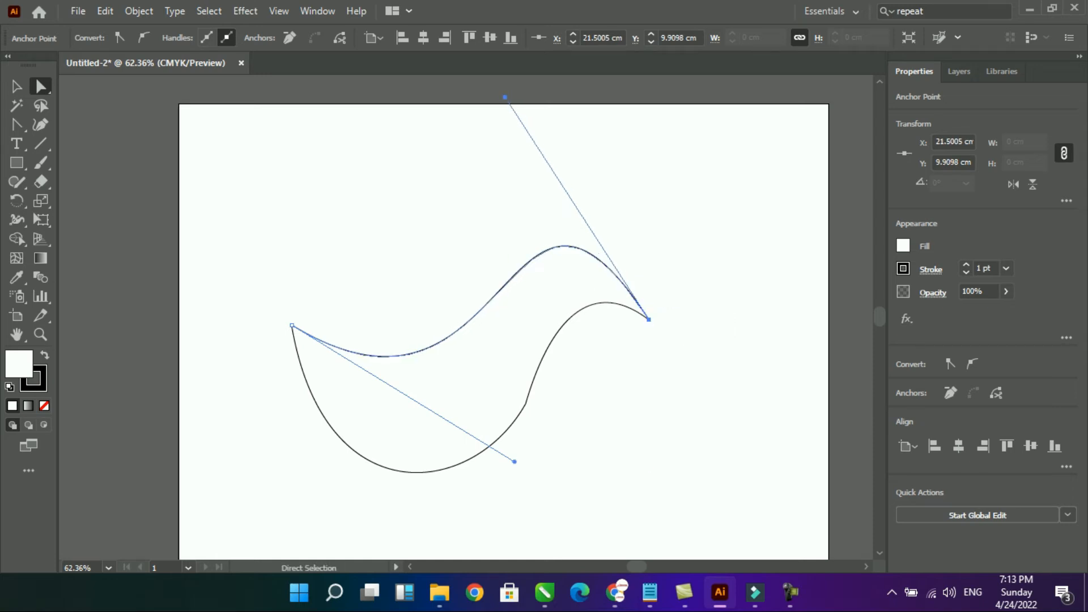
Step: Adjust the upper curve's beak-end handle to round the top of the head
scroll(503, 327, "up", 3)
left_click_drag(505, 173, 546, 150)
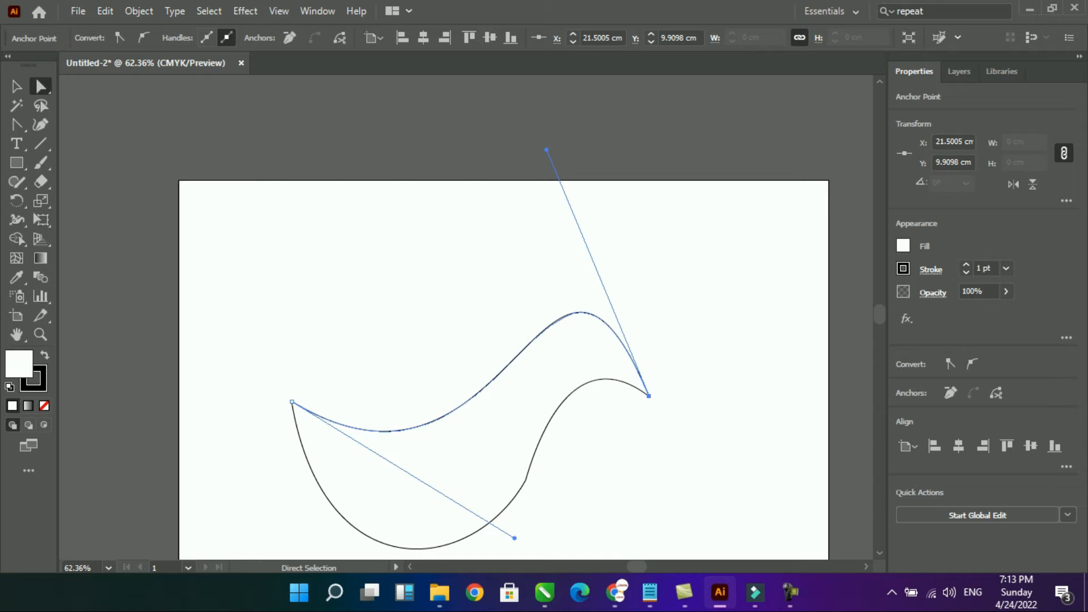
left_click_drag(546, 150, 519, 169)
Step: Adjust the lower handle of the lower curve's inner anchor so the belly flows smoothly into the neck
left_click(525, 480)
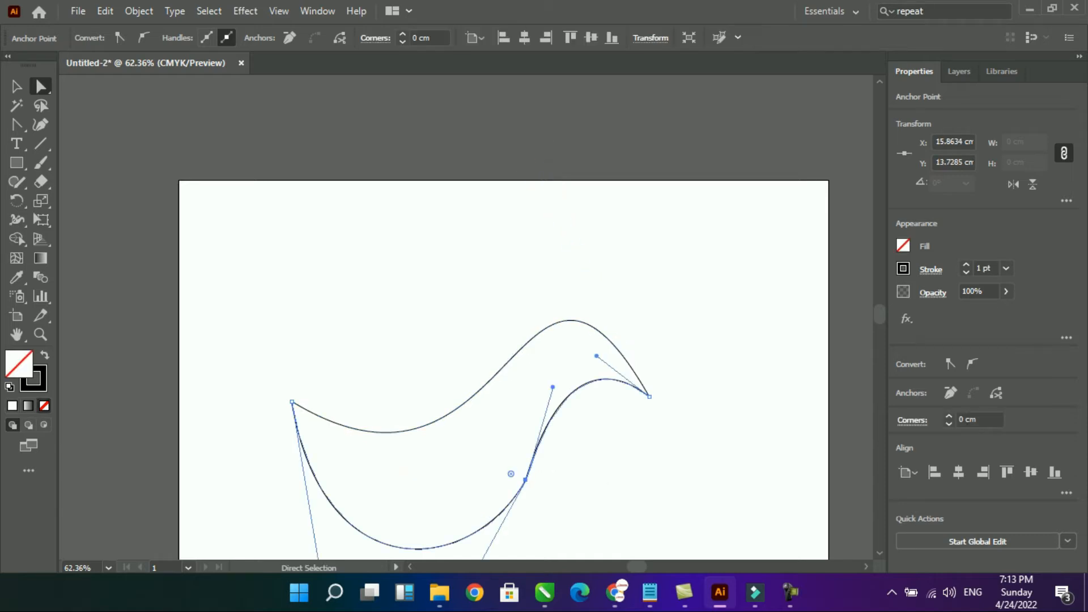
scroll(525, 480, "down", 4)
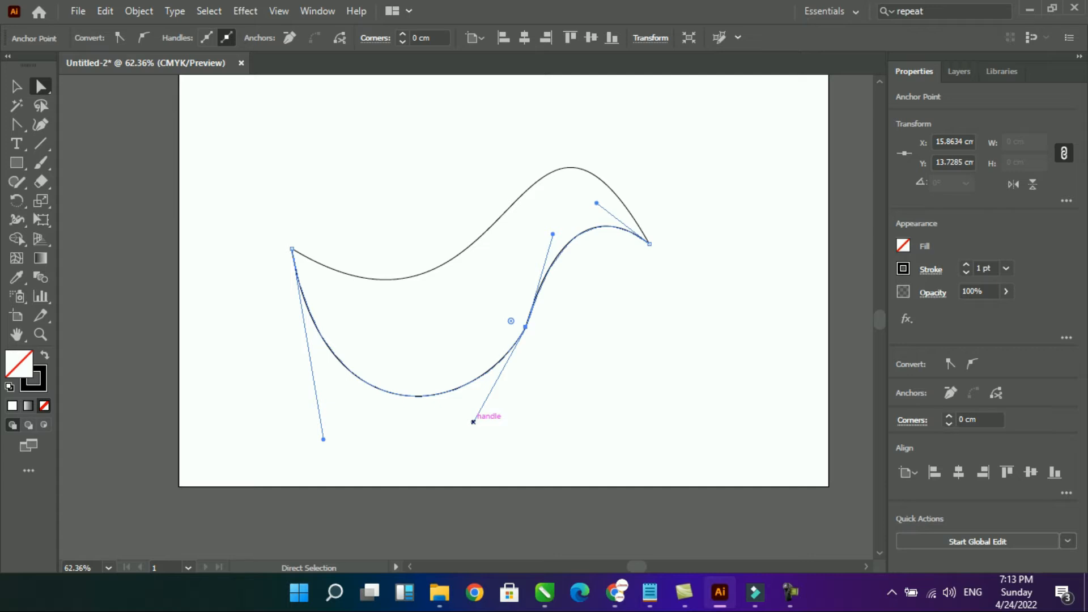
left_click_drag(497, 425, 497, 426)
left_click_drag(505, 311, 532, 349)
left_click_drag(473, 422, 515, 417)
Step: Join the two curves' overlapping end points at the beak and at the tail into one closed outline
left_click_drag(404, 160, 570, 308)
left_click_drag(612, 231, 680, 270)
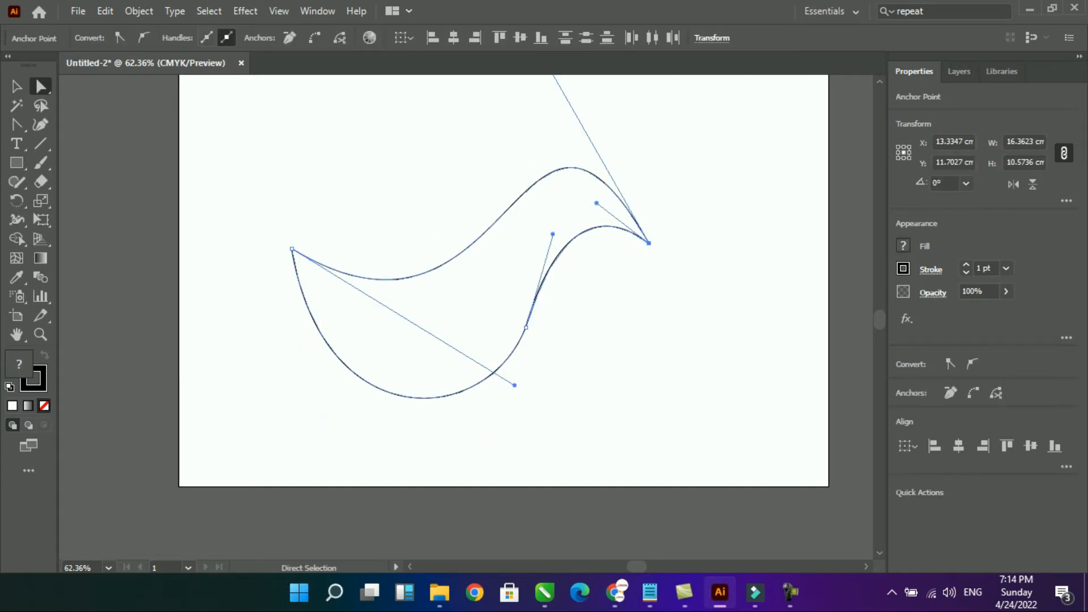
left_click(973, 392)
left_click_drag(276, 214, 345, 280)
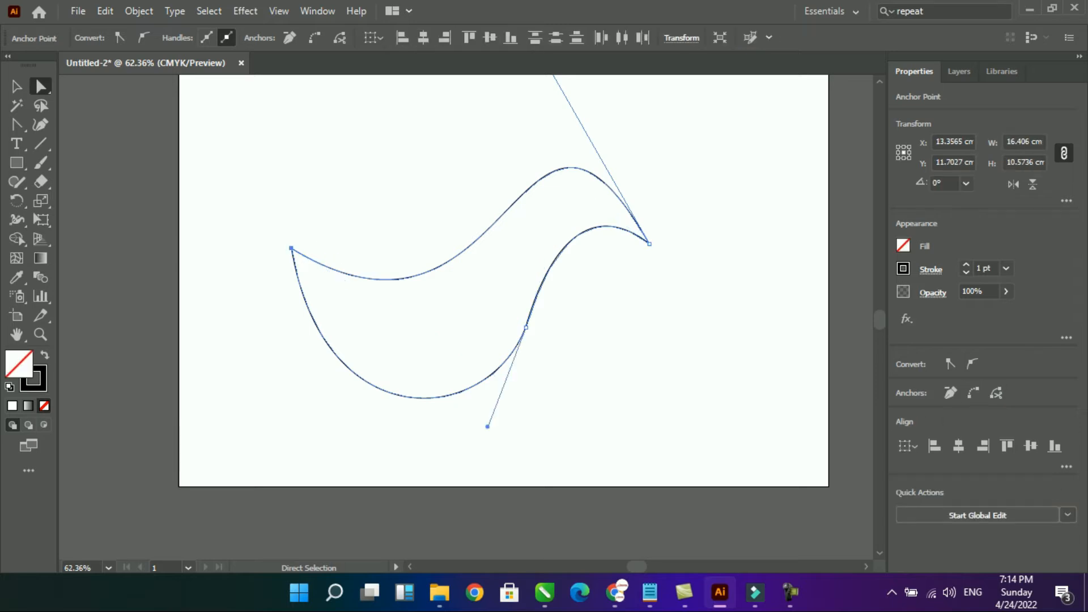
left_click(972, 392)
left_click(669, 340)
left_click_drag(516, 201, 551, 210)
key("ctrl+z")
Step: Move the joined bird outline slightly up and to the right on the artboard
left_click(16, 86)
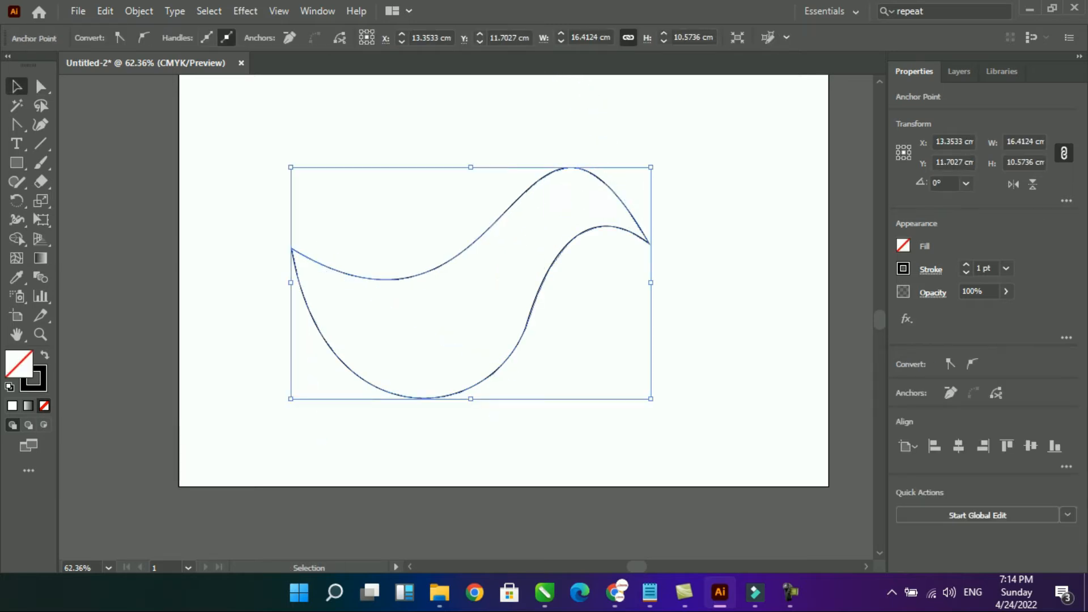
left_click_drag(600, 248, 602, 248)
left_click_drag(604, 227, 620, 236)
left_click(651, 295)
key("space")
left_click_drag(635, 283, 674, 326)
left_click_drag(544, 282, 552, 260)
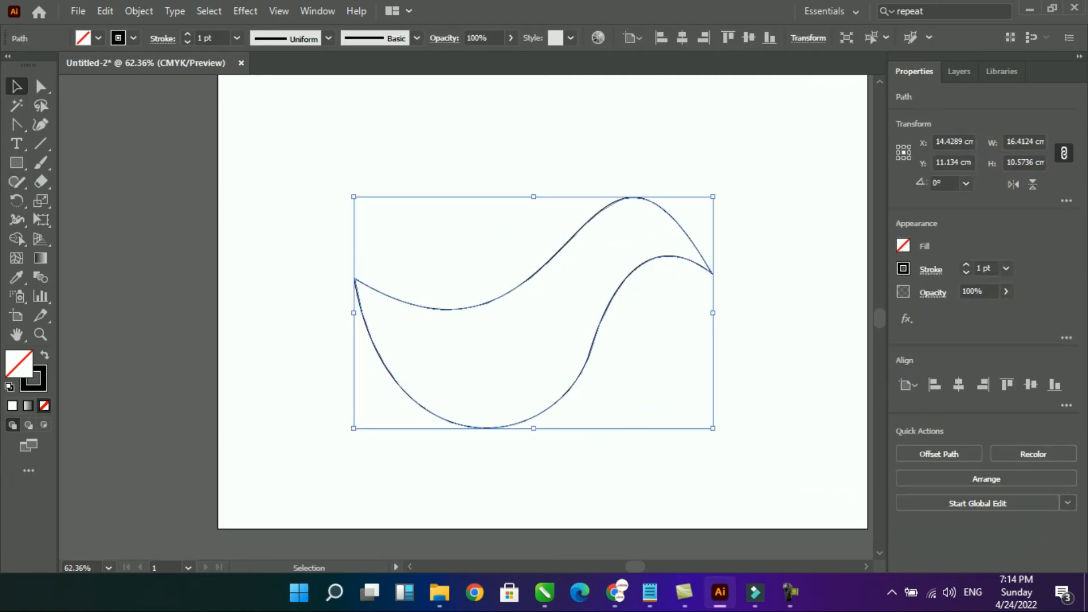
Step: Draw a diagonal line about 4.4 cm long above the bird's back and bend it into an arc with the Anchor Point tool
left_click(16, 124)
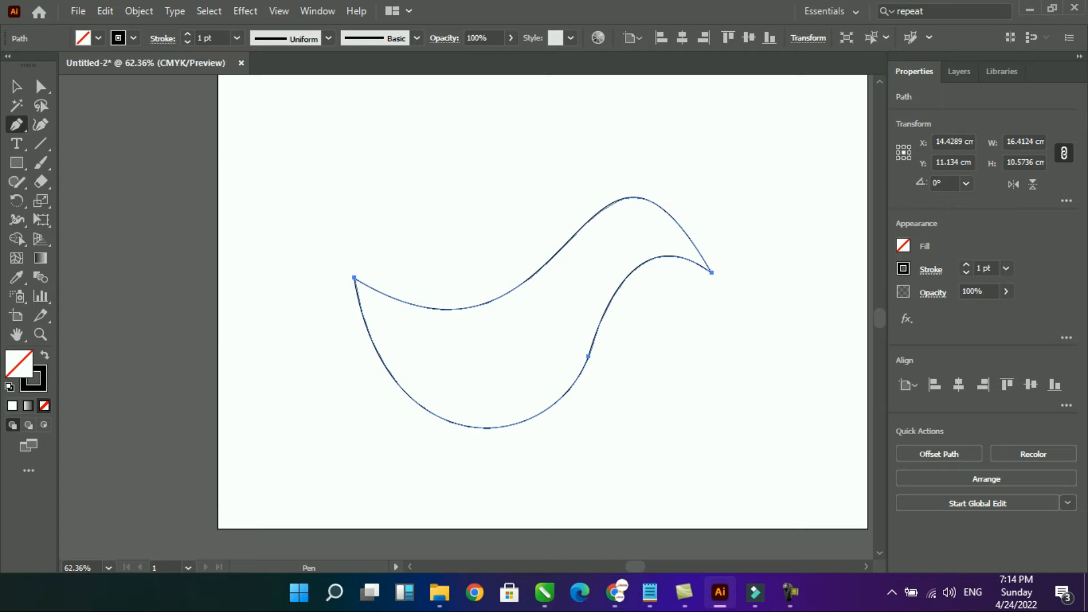
left_click(405, 186)
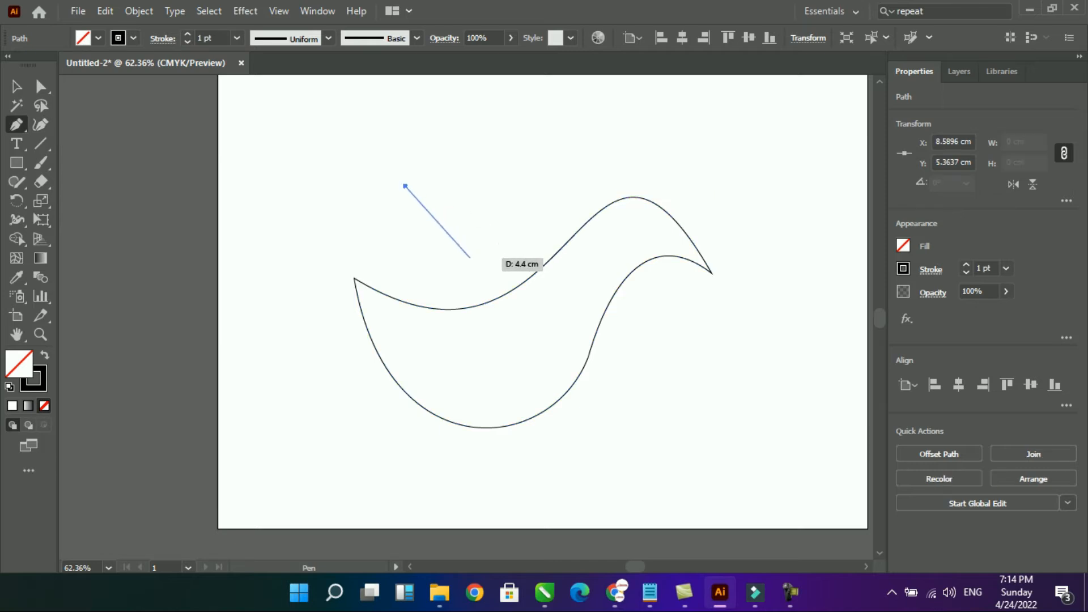
left_click(469, 257)
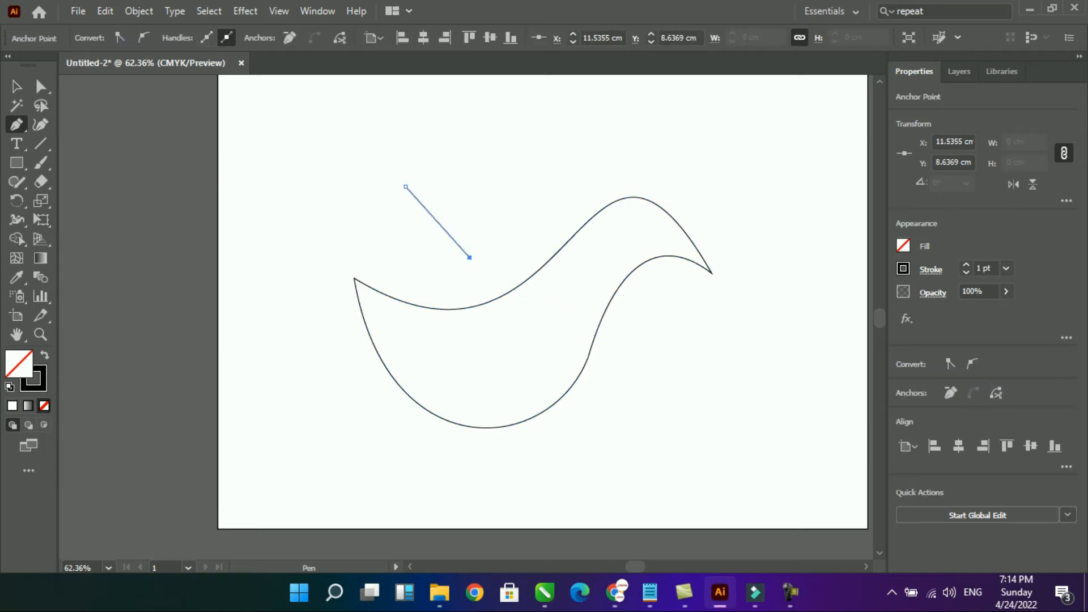
right_click(17, 124)
left_click(102, 181)
left_click_drag(437, 221, 503, 293)
Step: Resize the arc to about 4.77 cm wide and 5.23 cm high and position it just above the bird's back
key("v")
left_click_drag(404, 185, 398, 180)
left_click_drag(409, 246, 400, 245)
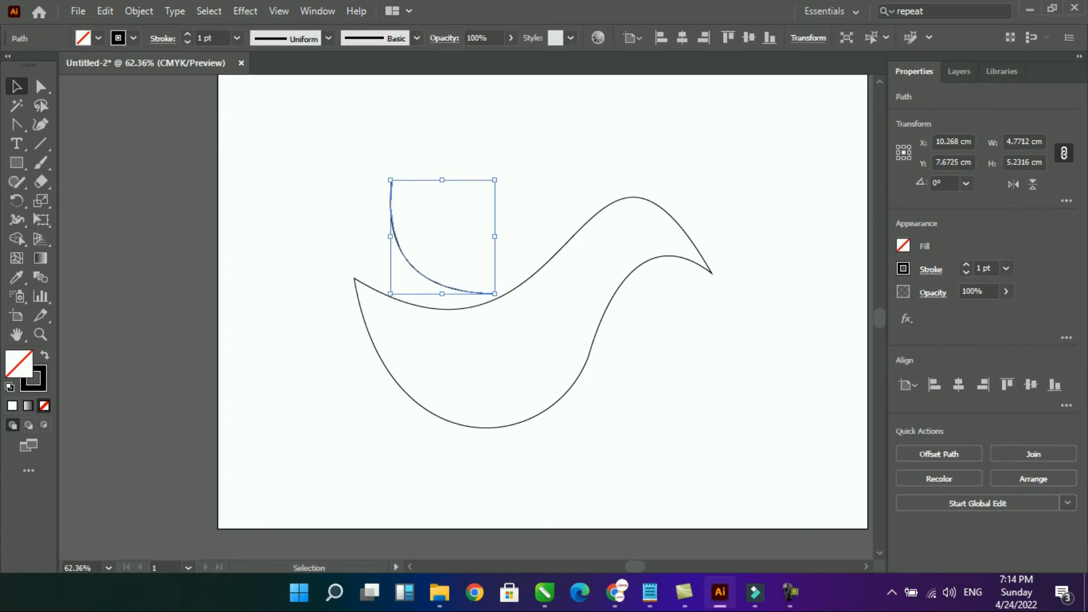
Step: Copy the arc and paste the duplicate in front at the same position
left_click(423, 275)
left_click(138, 12)
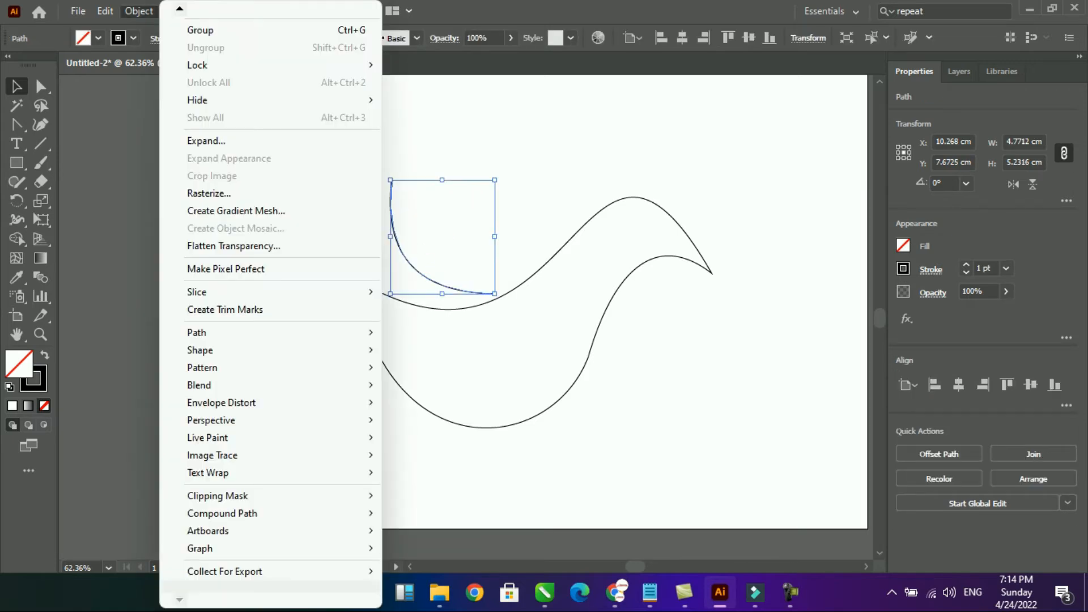
mouse_move(105, 11)
left_click(131, 87)
left_click(106, 11)
left_click(149, 122)
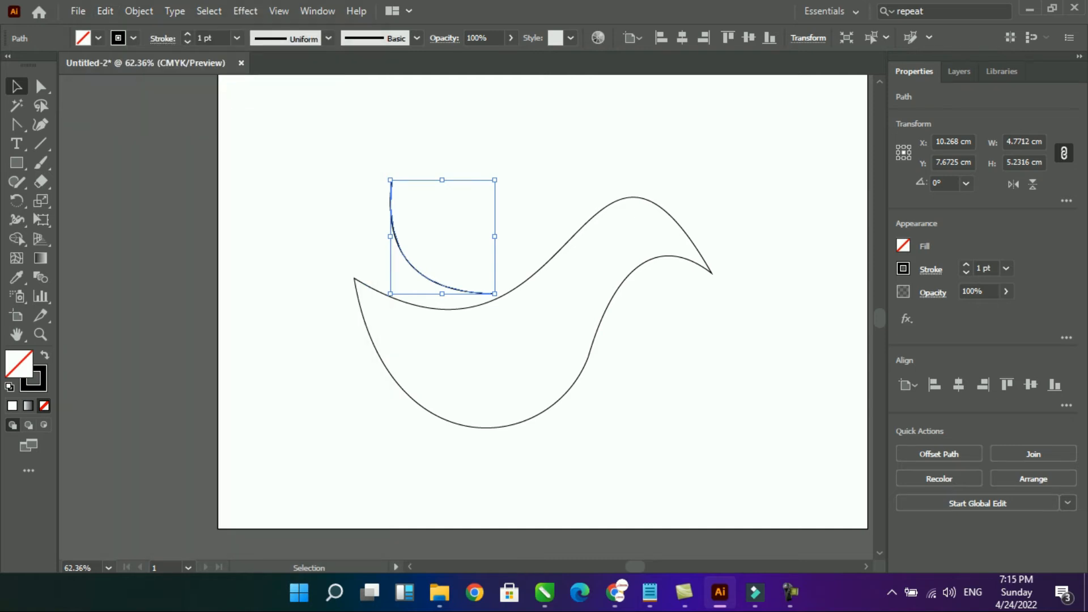
Step: Flip the pasted arc horizontally and vertically to form a leaf-shaped wing, and deselect it
left_click(1013, 184)
left_click(1033, 184)
key("ctrl+shift+a")
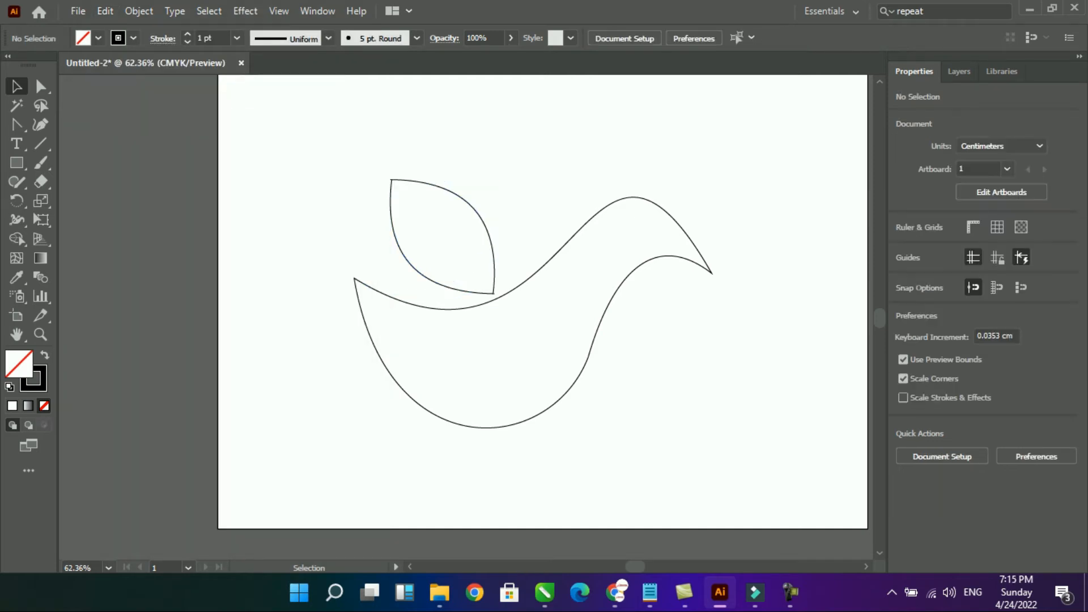
Step: Try to align and join the two arcs' end points at the wing's upper tip, and undo it
key("ctrl+space")
left_click_drag(345, 150, 466, 215)
left_click_drag(474, 301, 512, 311)
left_click_drag(399, 306, 369, 297)
left_click_drag(279, 240, 394, 320)
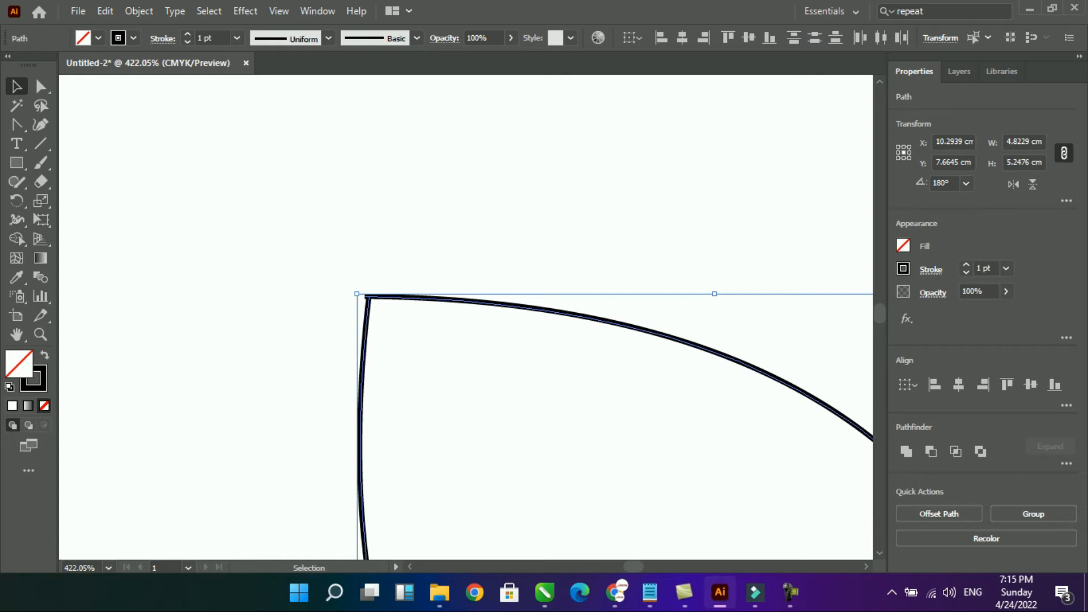
left_click(136, 134)
left_click(40, 86)
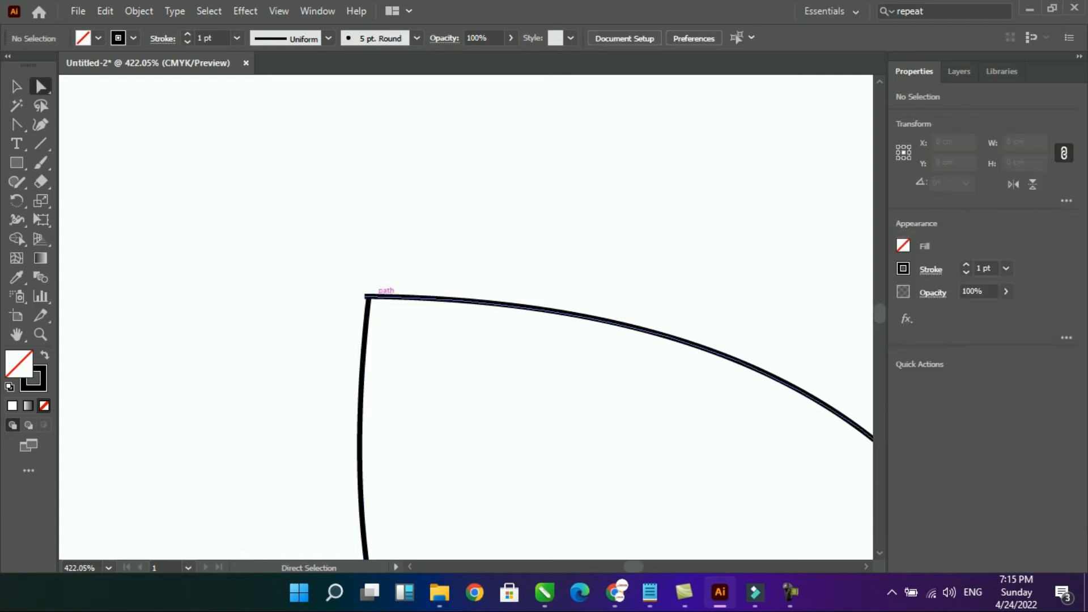
left_click(369, 296)
left_click_drag(309, 269, 382, 324)
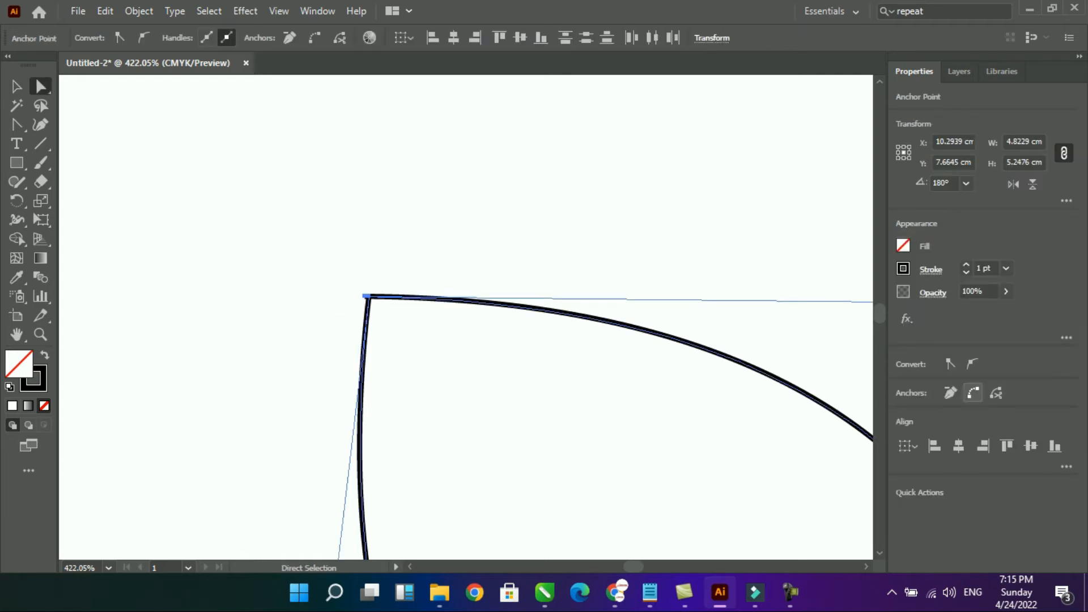
key("ctrl+j")
scroll(466, 317, "down", 5)
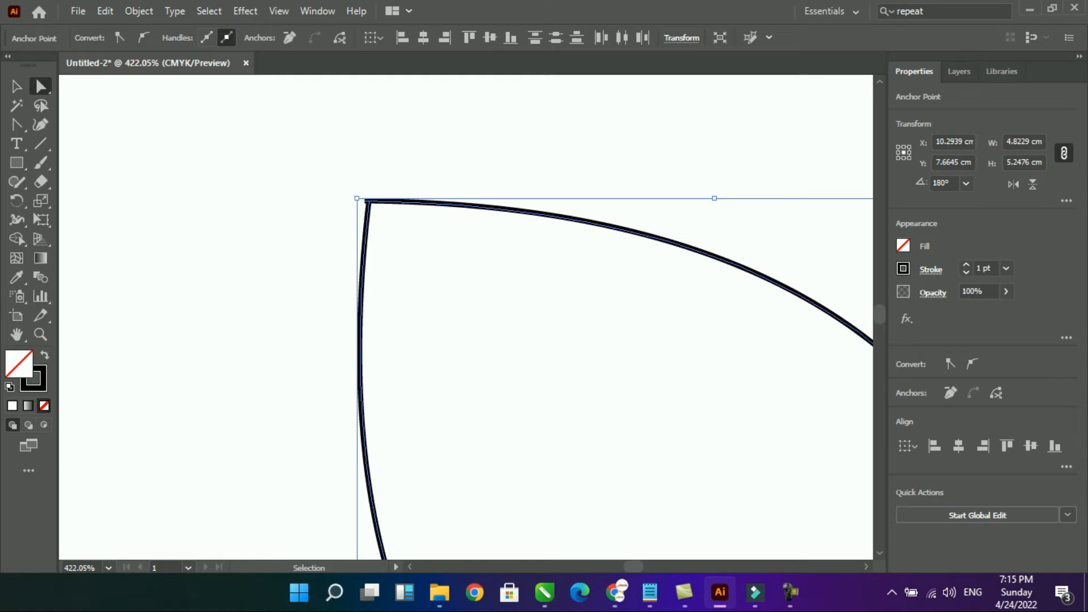
key("ctrl+z")
key("ctrl+z")
Step: Shift one arc so its end meets the other arc's end, and join the two end points at the wing's upper tip
left_click_drag(400, 210, 369, 200)
key("ctrl+minus")
key("ctrl+minus")
key("ctrl+minus")
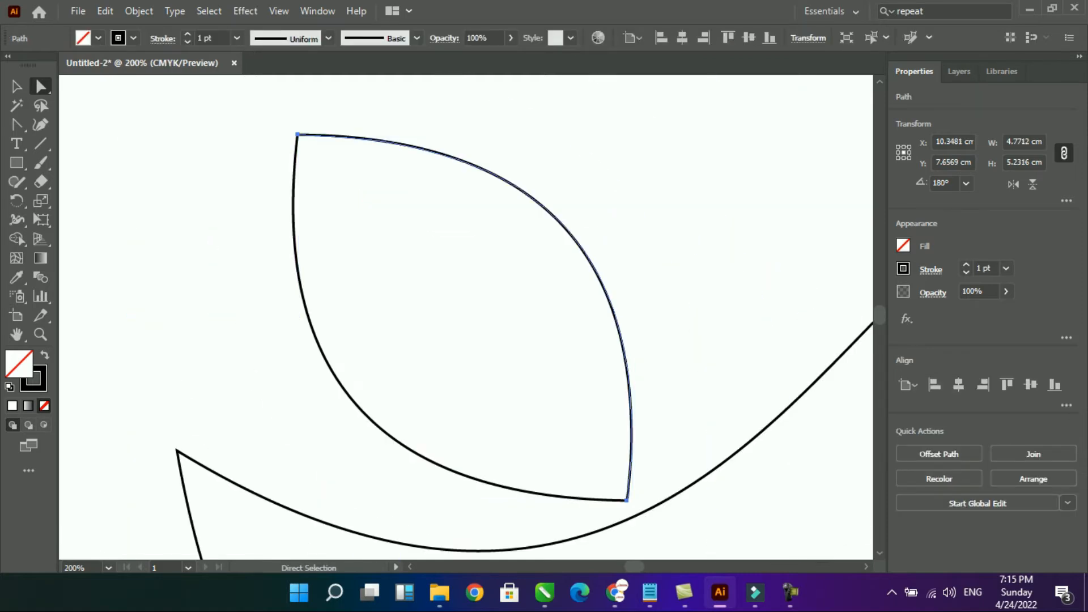
left_click_drag(265, 117, 323, 142)
key("ctrl+j")
Step: Join the two arc end points at the wing's lower tip to close the leaf, and deselect it
left_click_drag(652, 475, 631, 509)
left_click(692, 440)
left_click_drag(692, 441, 602, 515)
left_click_drag(636, 481, 620, 499)
left_click(674, 457)
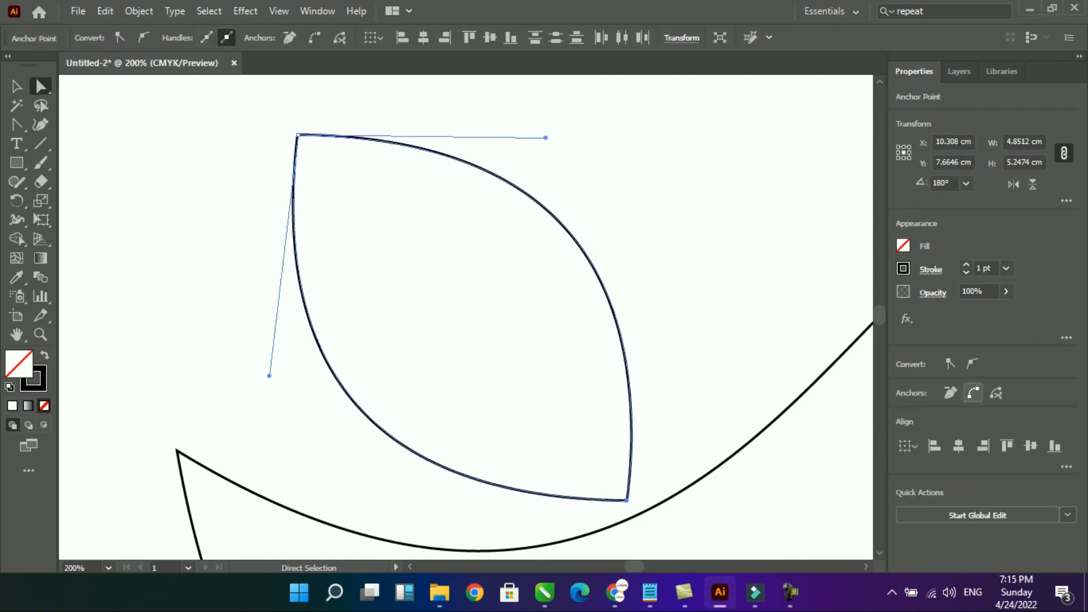
left_click(973, 392)
left_click(736, 317)
Step: Rotate the closed wing leaf about 8° clockwise and shrink it slightly
left_click(17, 86)
key("ctrl+minus")
key("ctrl+minus")
left_click(469, 239)
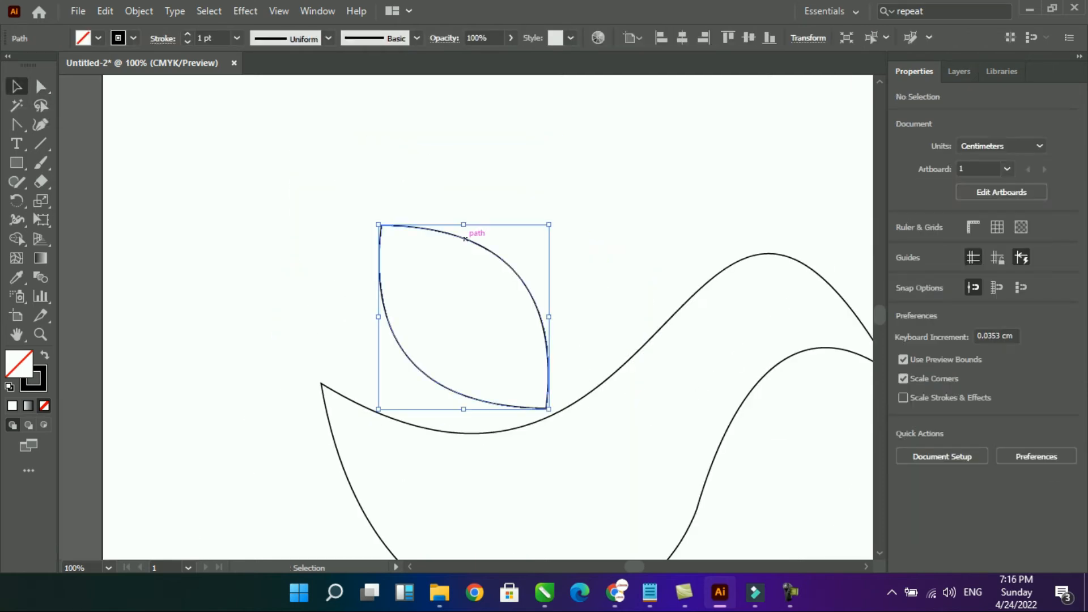
left_click_drag(476, 249, 349, 220)
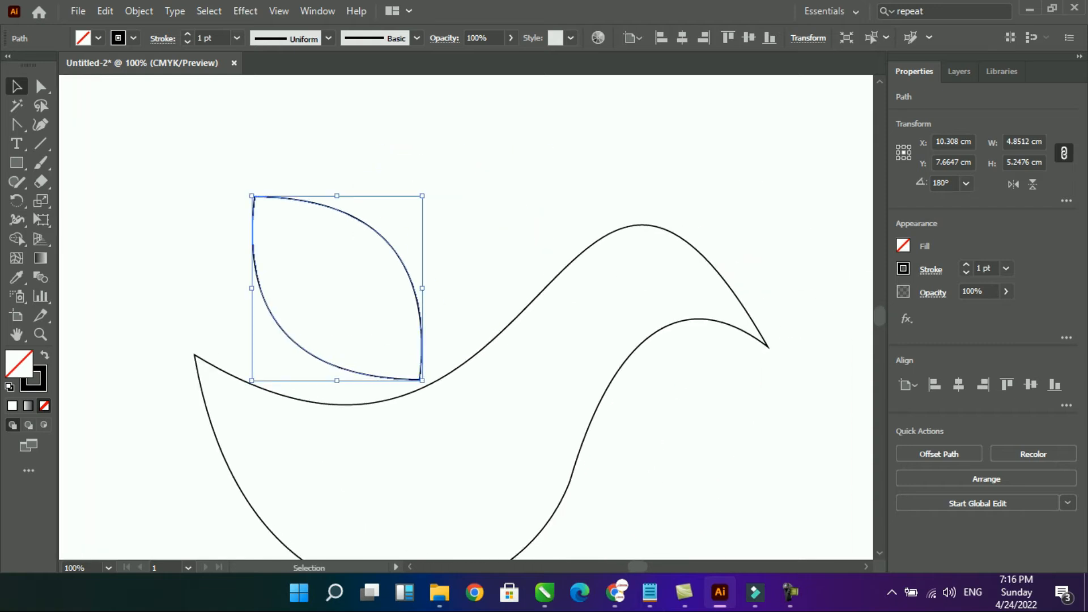
mouse_move(427, 189)
left_mouse_down()
mouse_move(447, 194)
mouse_move(442, 203)
left_mouse_up()
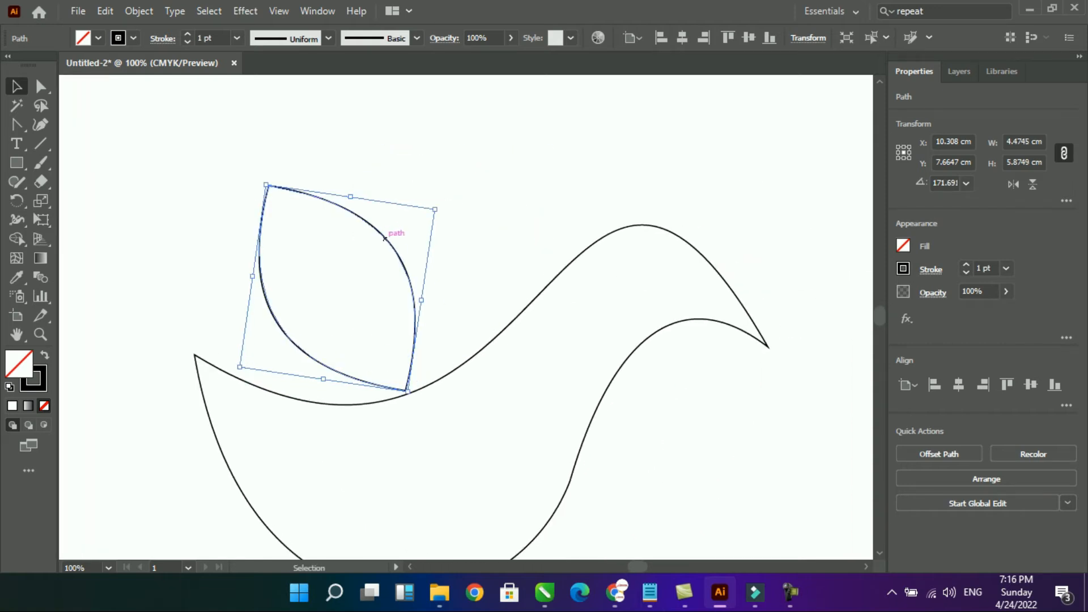
mouse_move(266, 185)
left_mouse_down()
mouse_move(289, 218)
mouse_move(271, 193)
left_mouse_up()
Step: Duplicate the leaf and rotate the copy clockwise to about 145° so that it stands nearly upright beside the first leaf
left_click_drag(387, 240, 431, 258)
left_click_drag(485, 421, 449, 442)
left_click_drag(448, 267, 430, 234)
left_click_drag(501, 241, 535, 253)
left_click(512, 196)
Step: Rotate the leaf nearer the tail to about 181° and align its base tip with the upright leaf's base
left_click(372, 263)
left_click_drag(259, 215, 246, 229)
left_click_drag(309, 241, 315, 240)
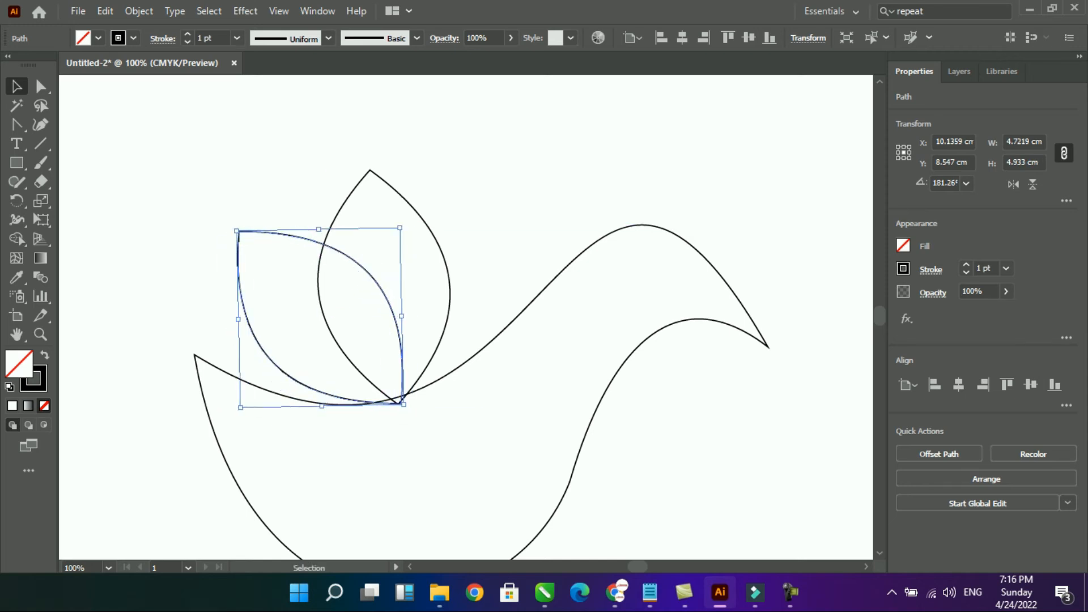
Step: Move both leaves together down onto the bird's back so their shared base overlaps the body, and deselect them
left_click(237, 167)
left_click_drag(238, 166, 336, 238)
left_click_drag(381, 299, 397, 327)
left_click_drag(294, 190, 363, 292)
left_click_drag(408, 203, 426, 223)
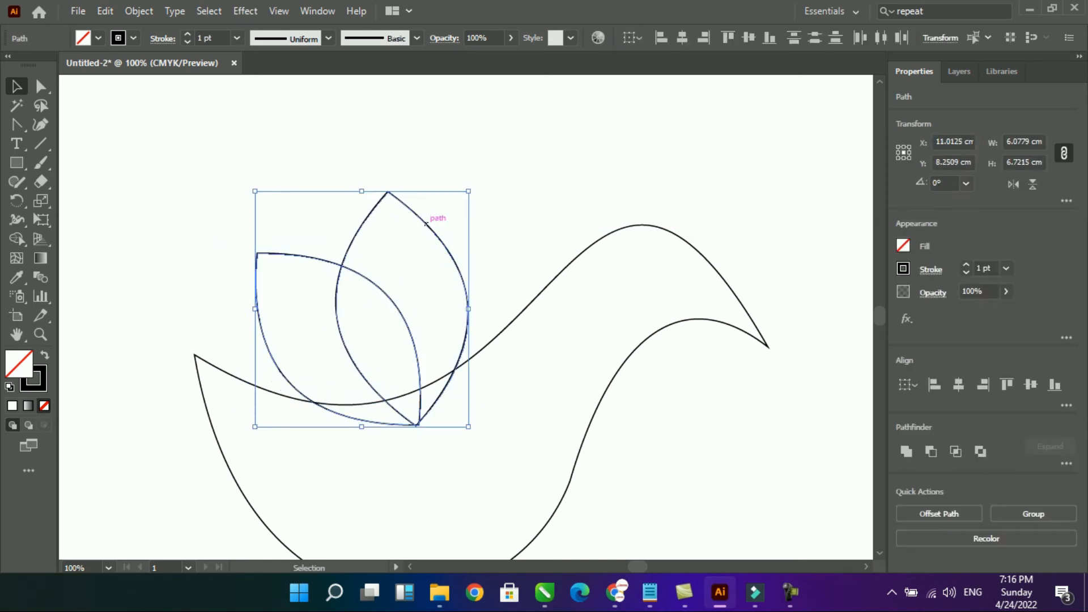
left_click(492, 345)
scroll(493, 345, "down", 3)
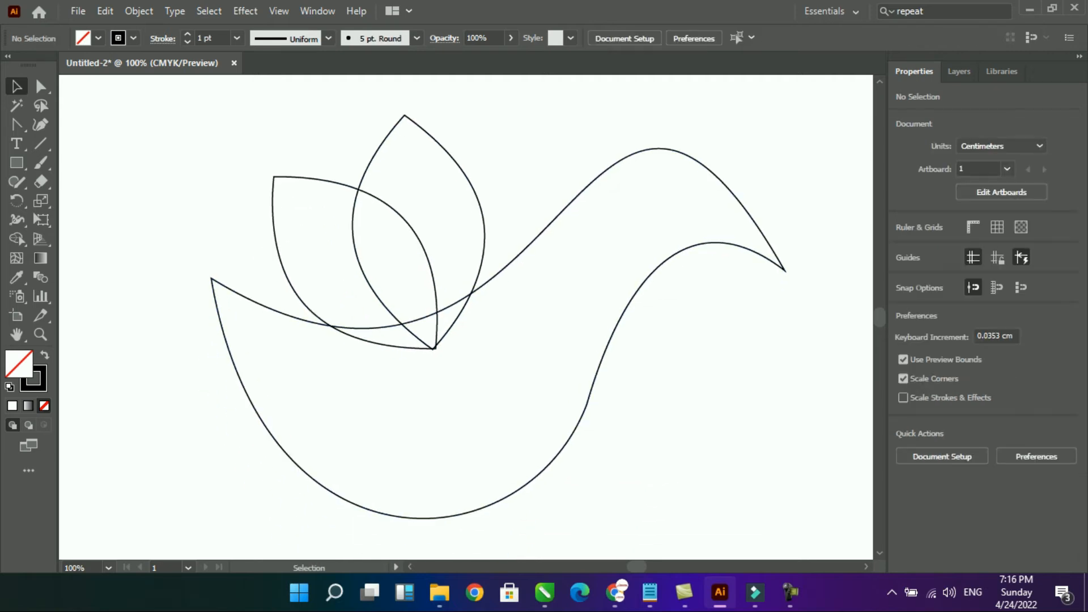
Step: Swap fill and stroke on both leaves to make them solid black without an outline
left_click(396, 210)
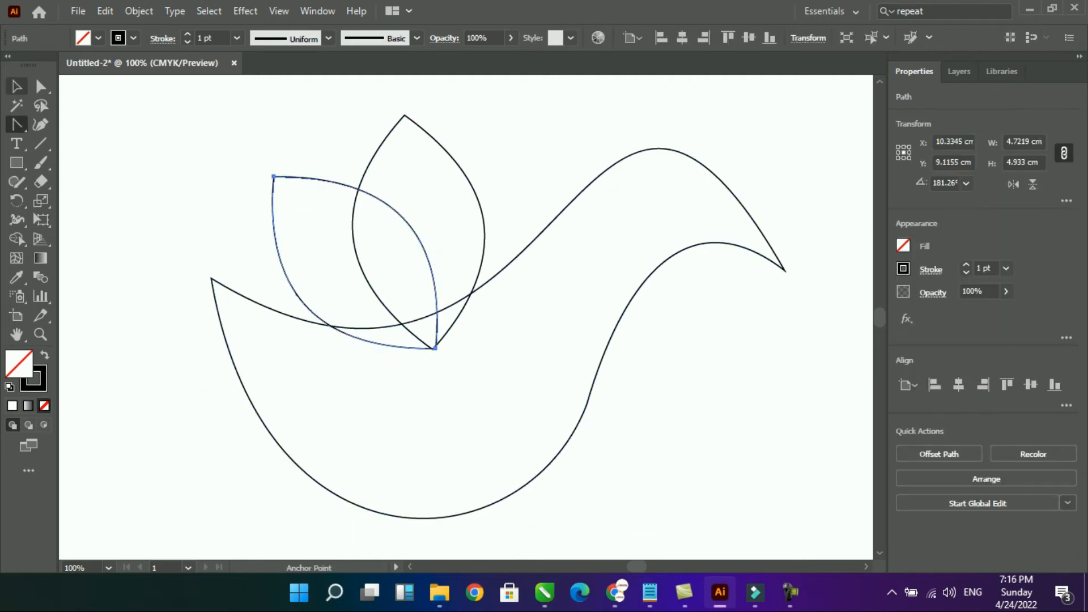
key("shift+x")
left_click(417, 124)
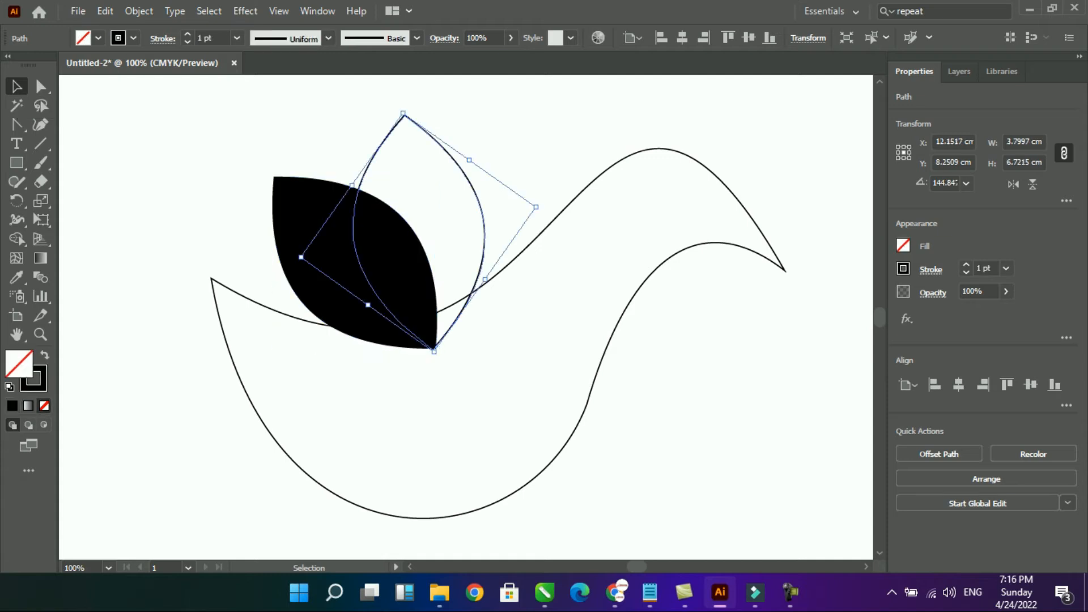
key("shift+x")
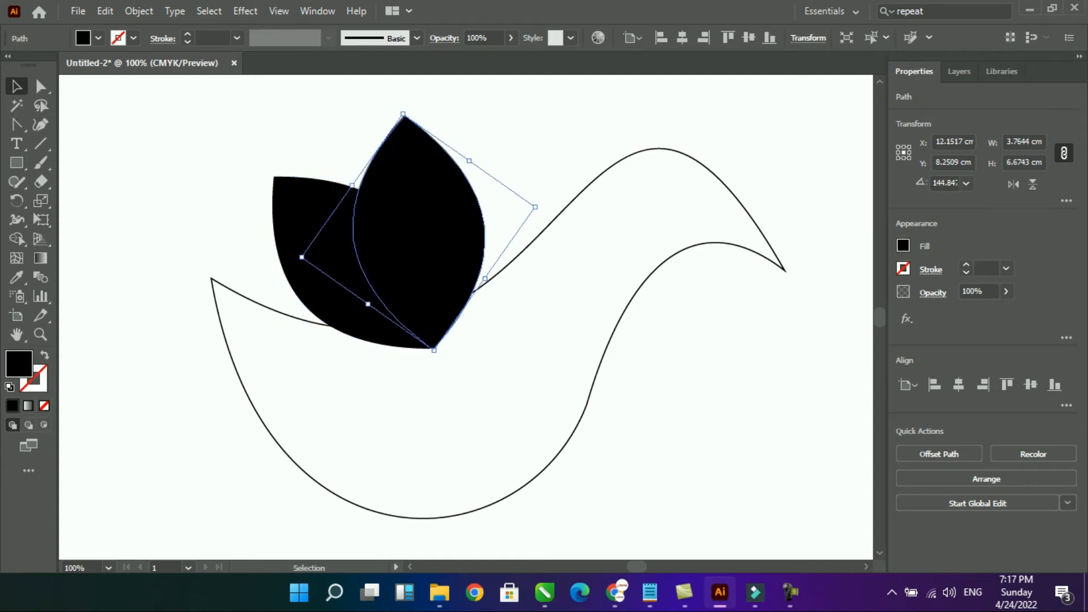
left_click(595, 389)
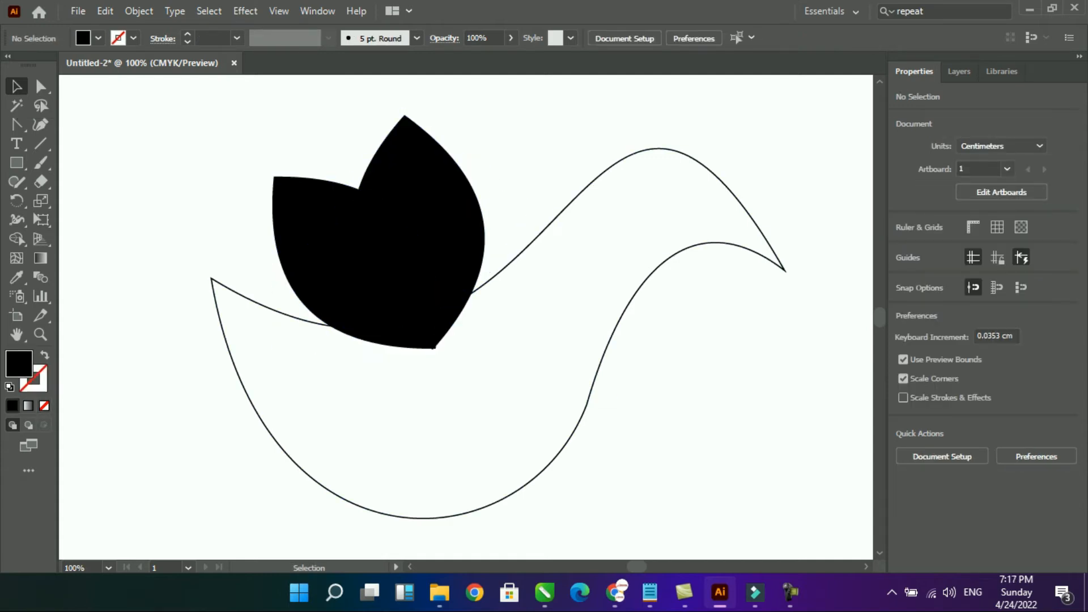
Step: Swap fill and stroke on the bird's body and set its fill to light blue
left_click(594, 390)
key("shift+x")
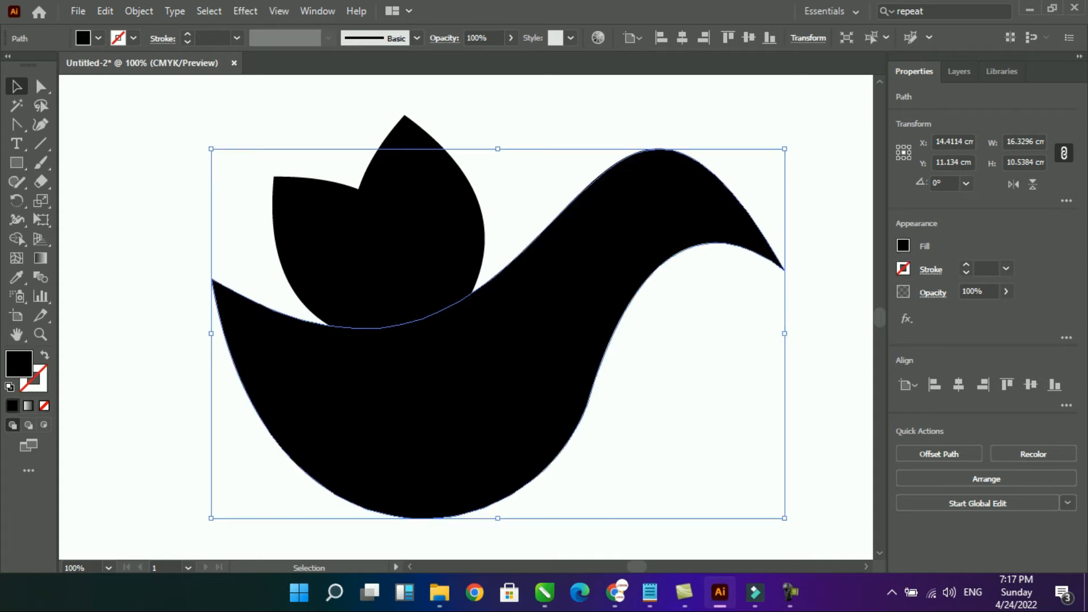
left_click(98, 38)
left_click(111, 76)
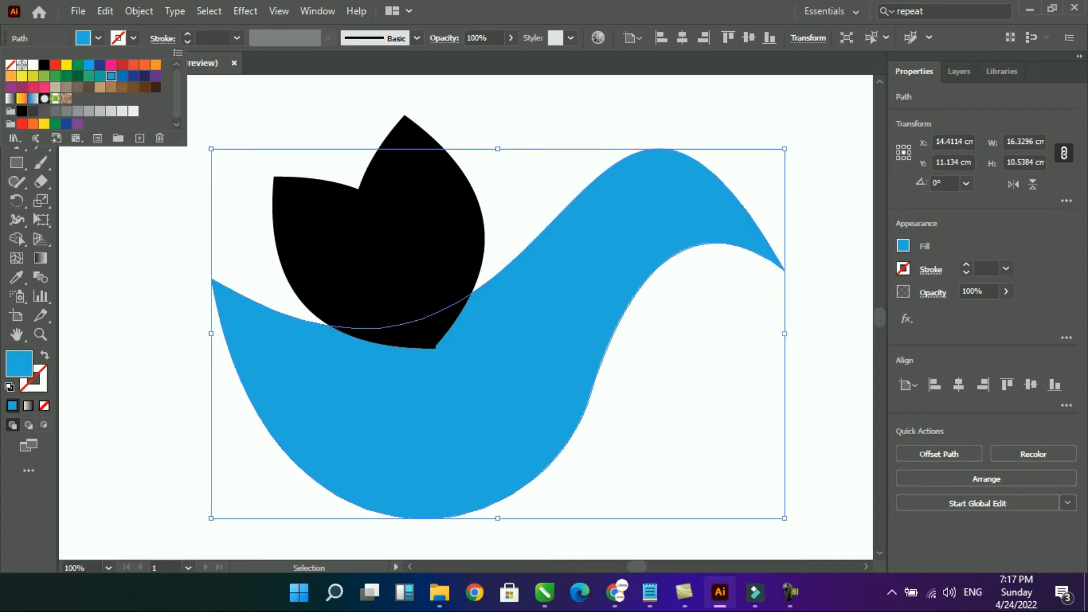
key("Escape")
Step: Fill both wing leaves with green and deselect them
left_click(436, 226)
left_click(320, 250, "shift")
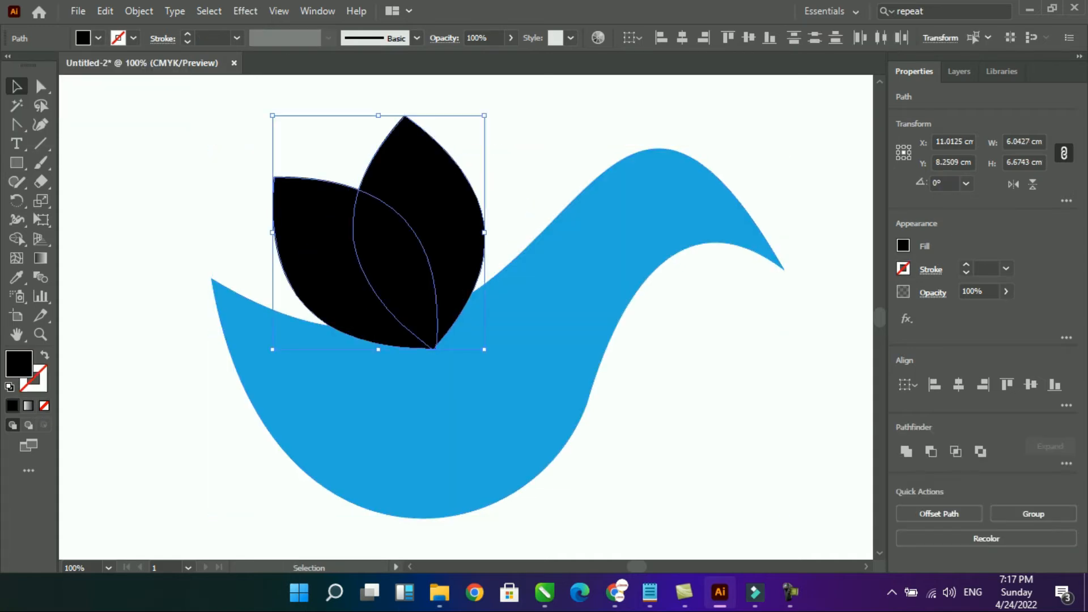
left_click(98, 38)
left_click(77, 65)
key("Escape")
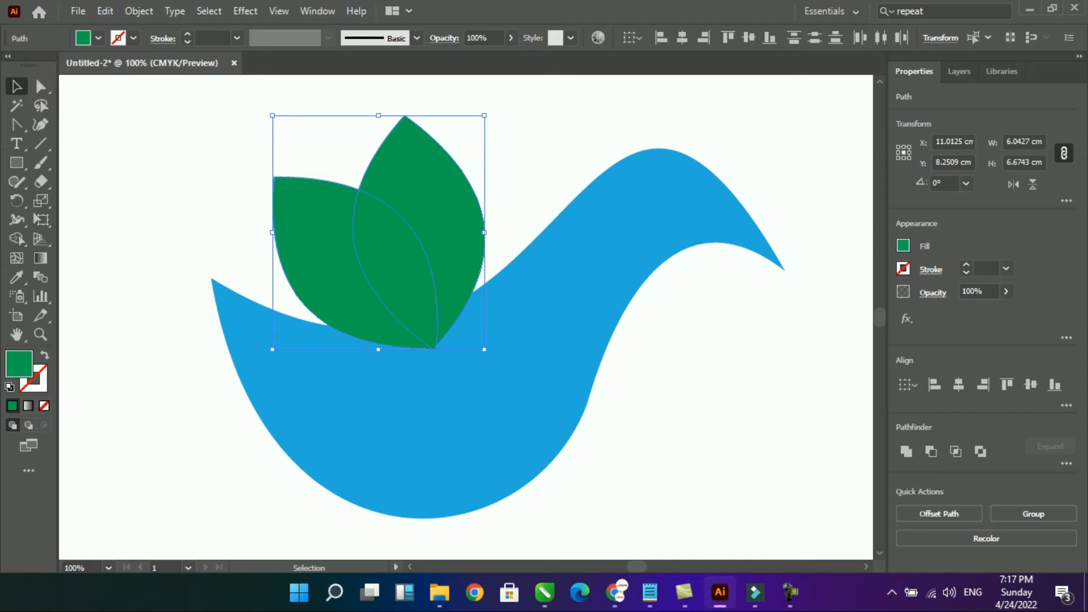
left_click(176, 170)
Step: Try moving the upright leaf toward the bird's neck, and undo the move
left_click_drag(453, 187, 506, 170)
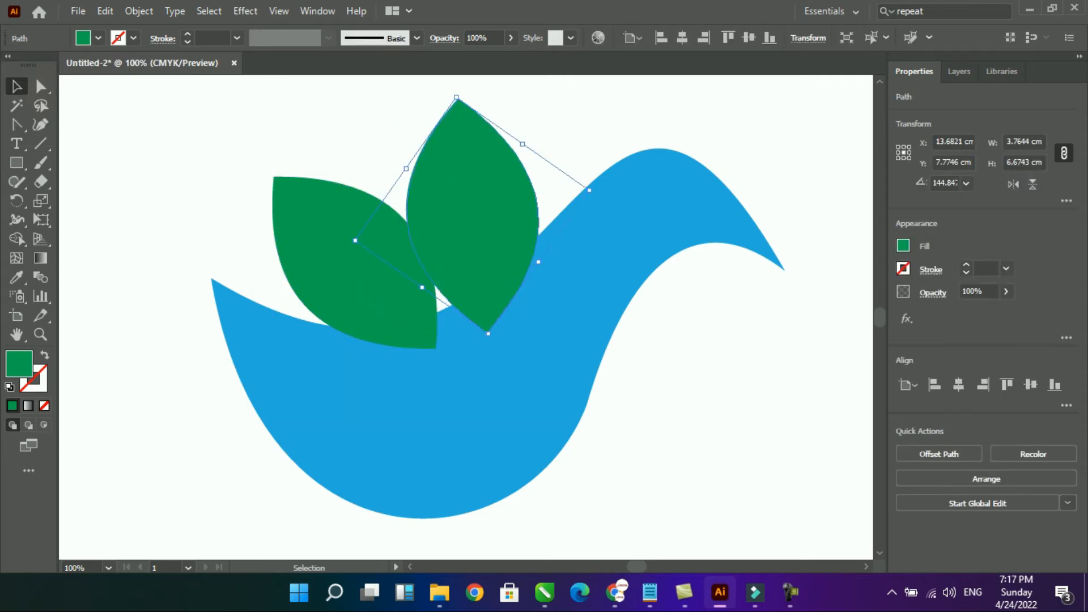
key("ctrl+z")
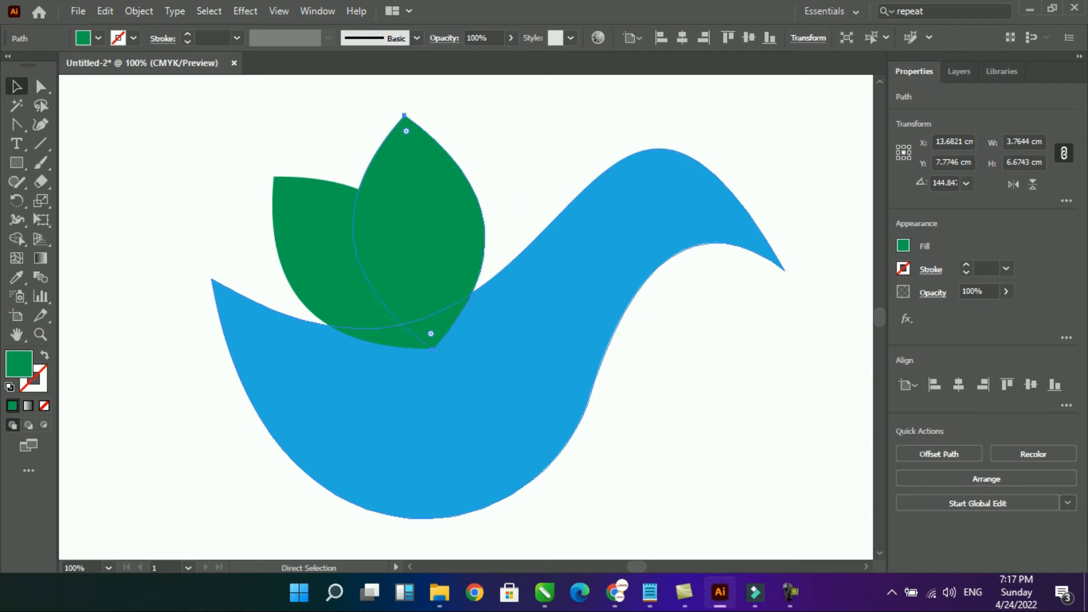
left_click(544, 165)
left_click(431, 218)
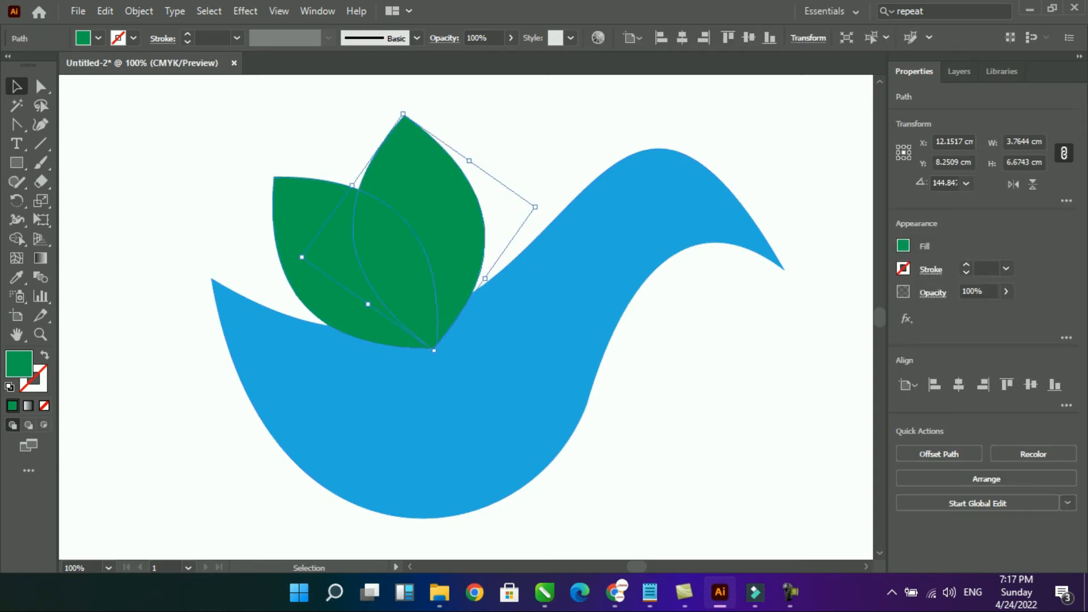
Step: Give both green leaves a 5 pt very light grey stroke (K 5%) and deselect them
left_click(315, 244)
left_click(425, 221, "shift")
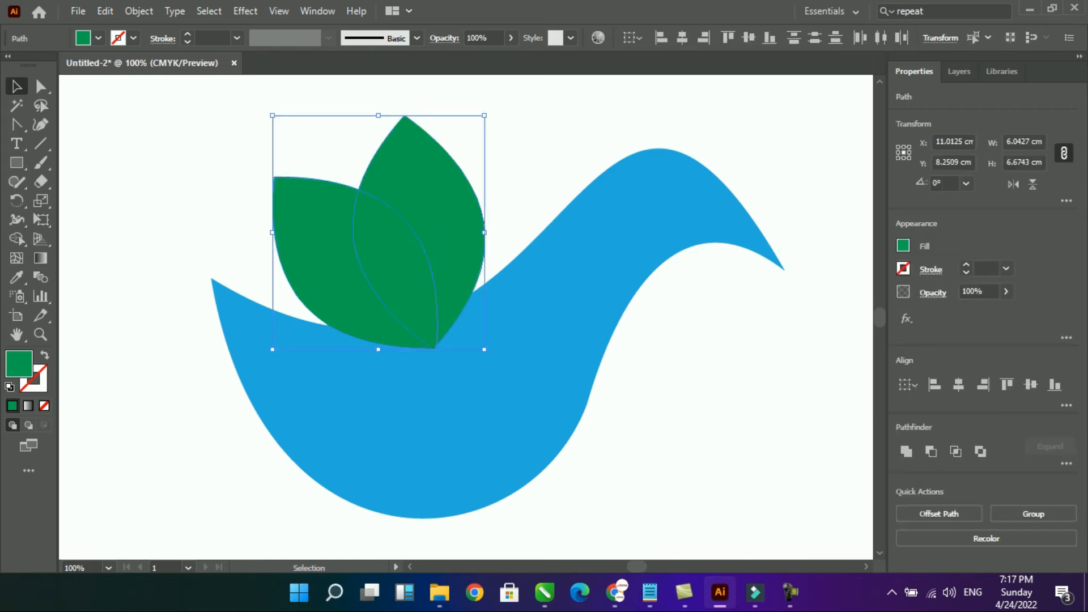
left_click(133, 38)
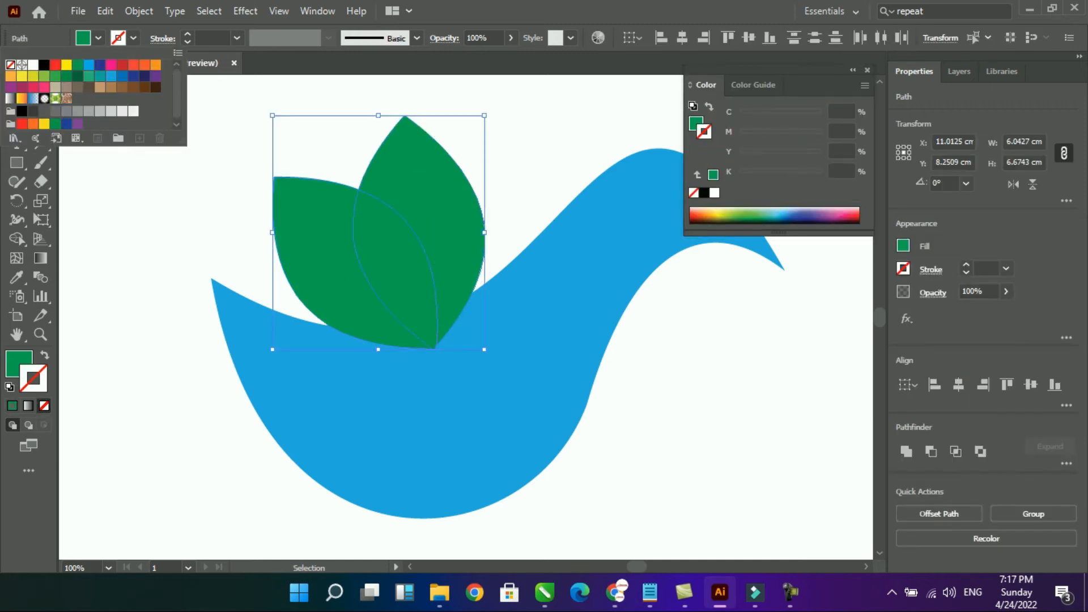
left_click(133, 112)
left_click(188, 34)
left_click(188, 34)
left_click(188, 34)
left_click(188, 34)
left_click(538, 161)
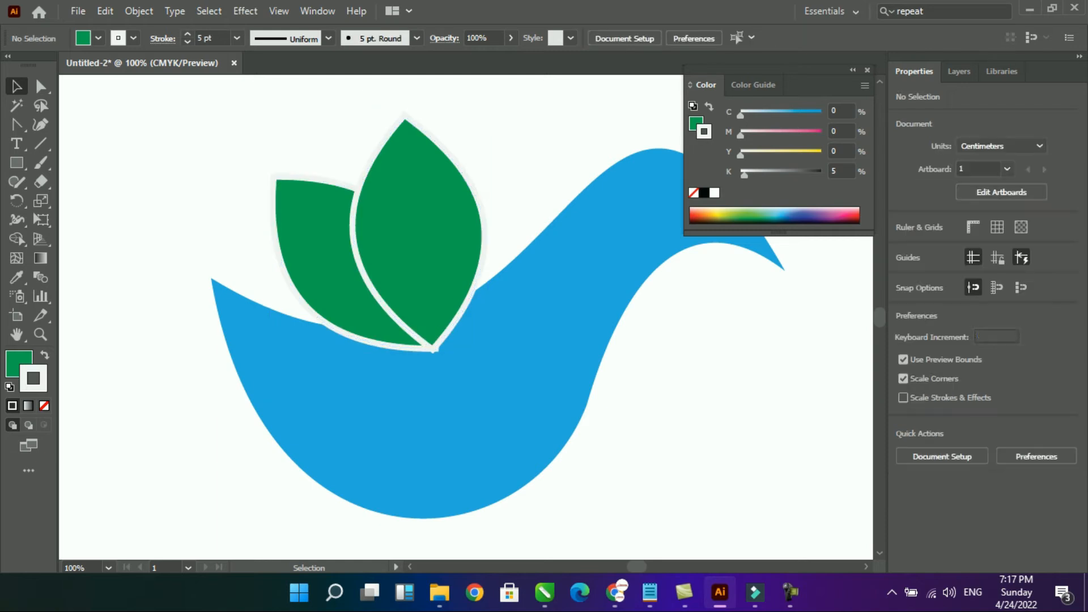
Step: Bring the leaf nearer the tail to the front so that it overlaps the upright leaf
left_click(312, 250)
right_click(313, 249)
mouse_move(362, 475)
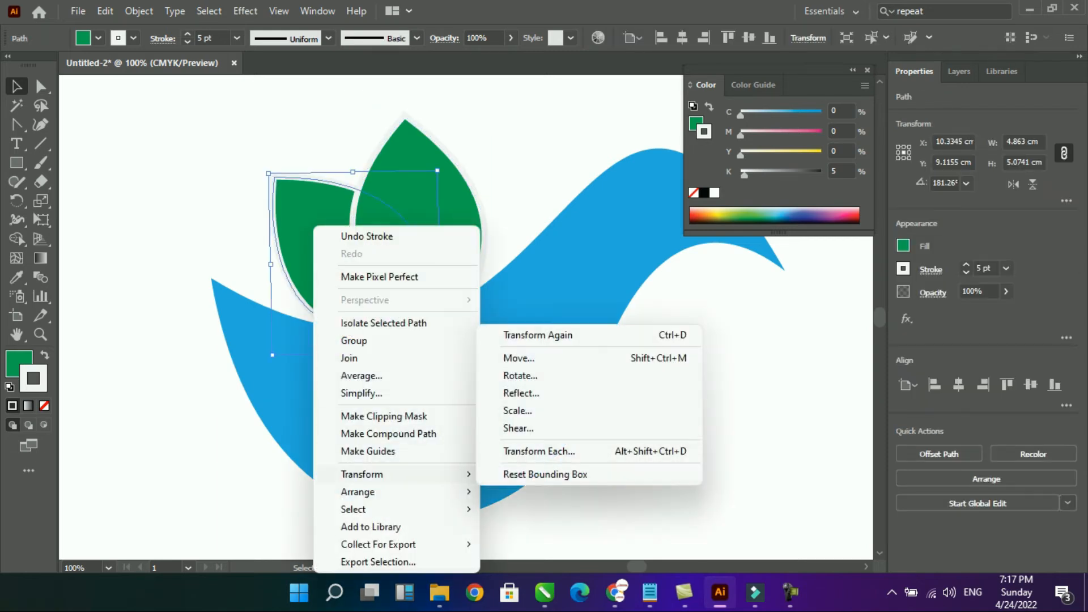
left_click(531, 492)
left_click(652, 408)
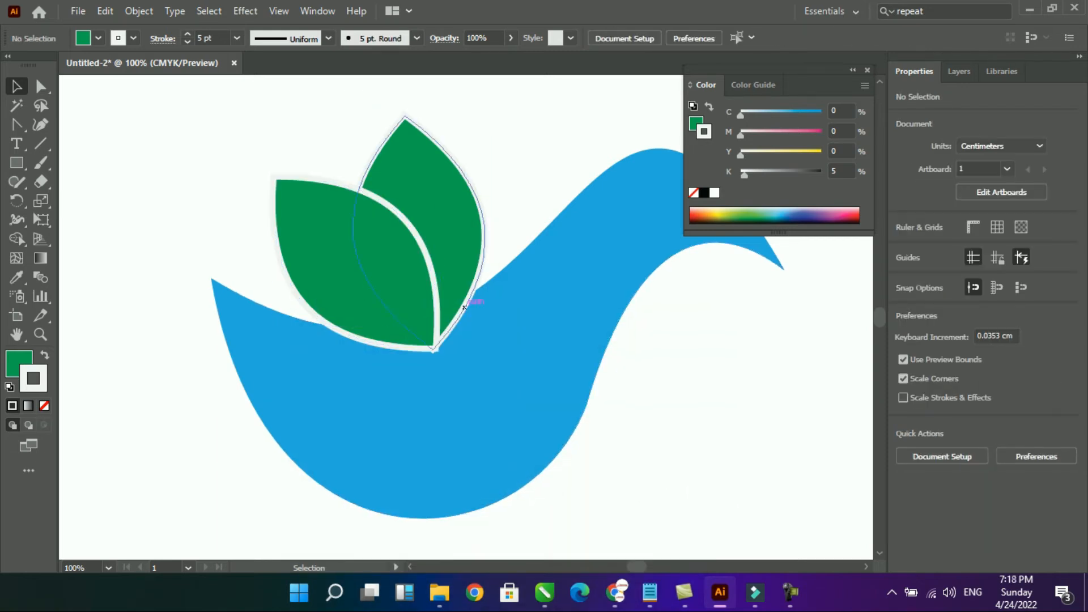
Step: Nudge the rear leaf so its base lines up with the front leaf, and shift both leaves slightly up and toward the tail
left_click_drag(455, 321, 437, 347)
left_click(651, 408)
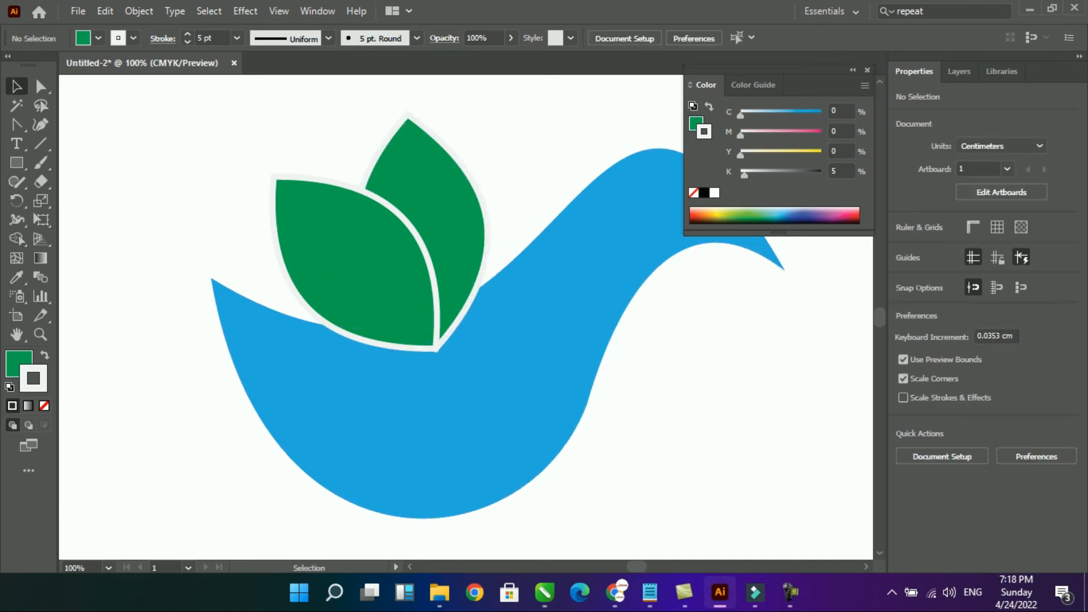
left_click_drag(306, 148, 427, 227)
left_click(634, 390)
key("space")
left_click_drag(572, 362, 447, 361)
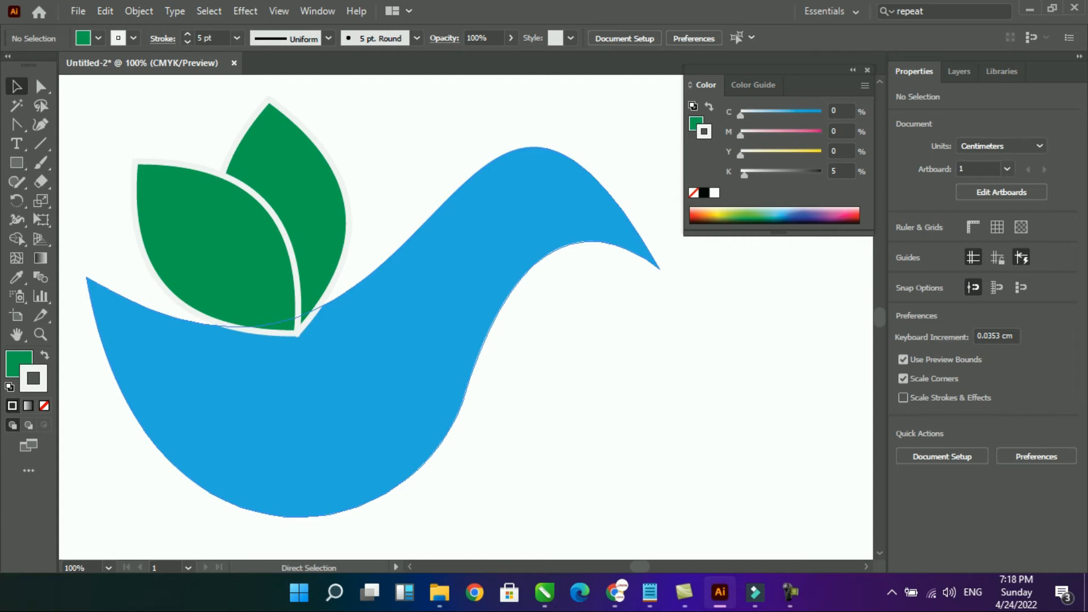
key("ctrl+minus")
key("ctrl+minus")
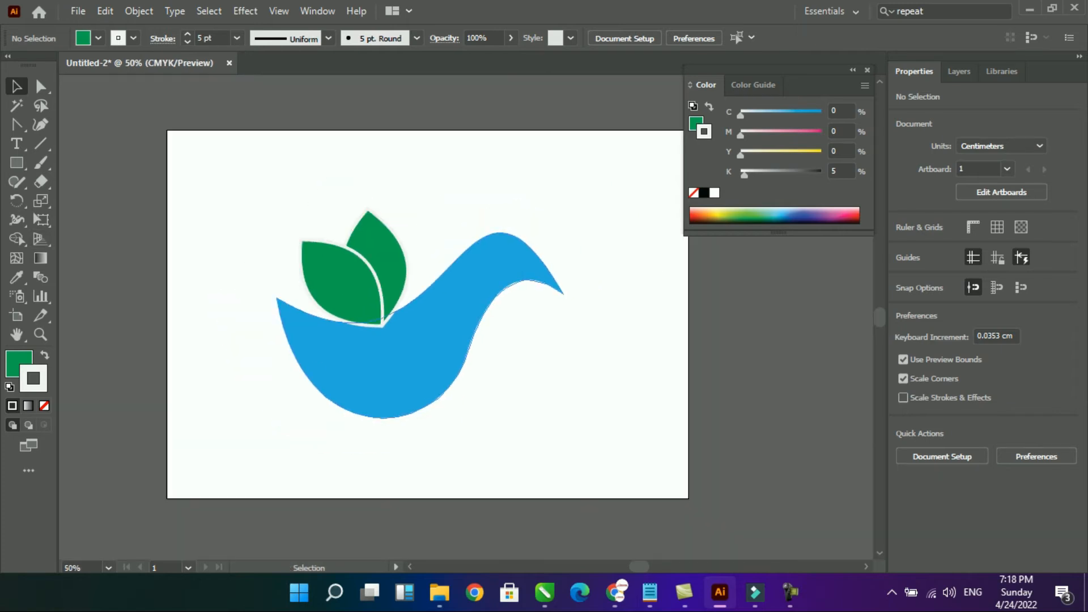
left_click(386, 365)
key("v")
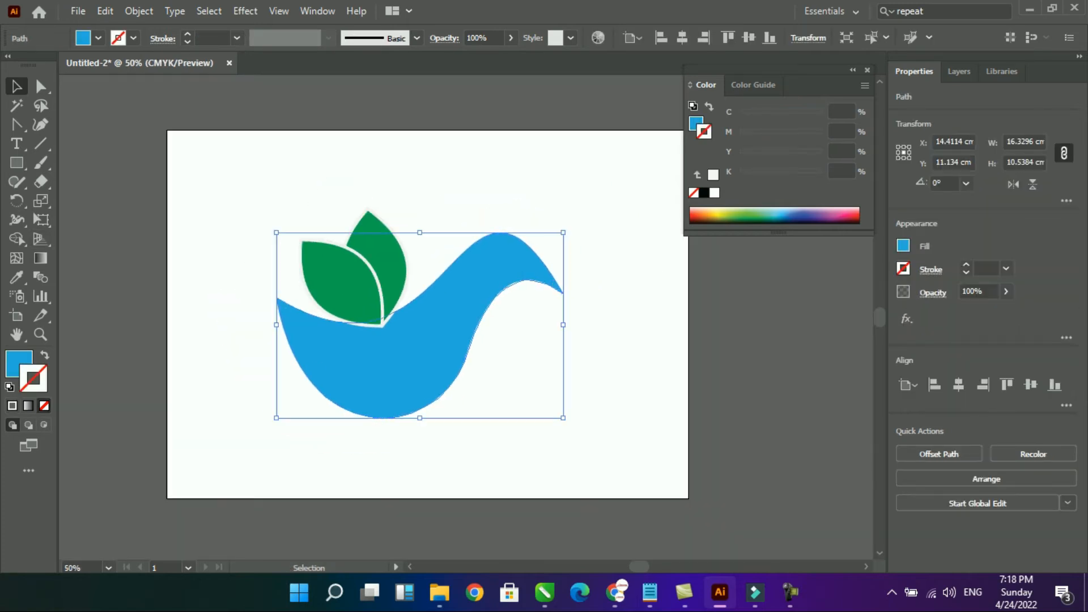
left_click(589, 363)
left_click_drag(452, 315, 558, 319)
key("ctrl+z")
Step: Draw a straight line from the tail side to just past the beak tip, and move its rear end onto the tail tip
key("p")
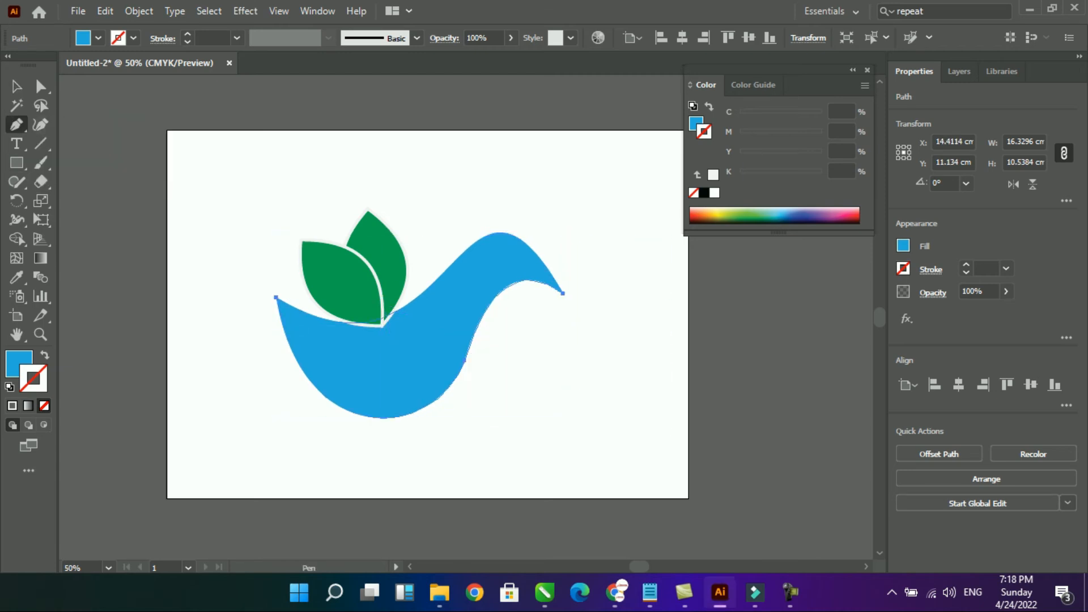
left_click(268, 380)
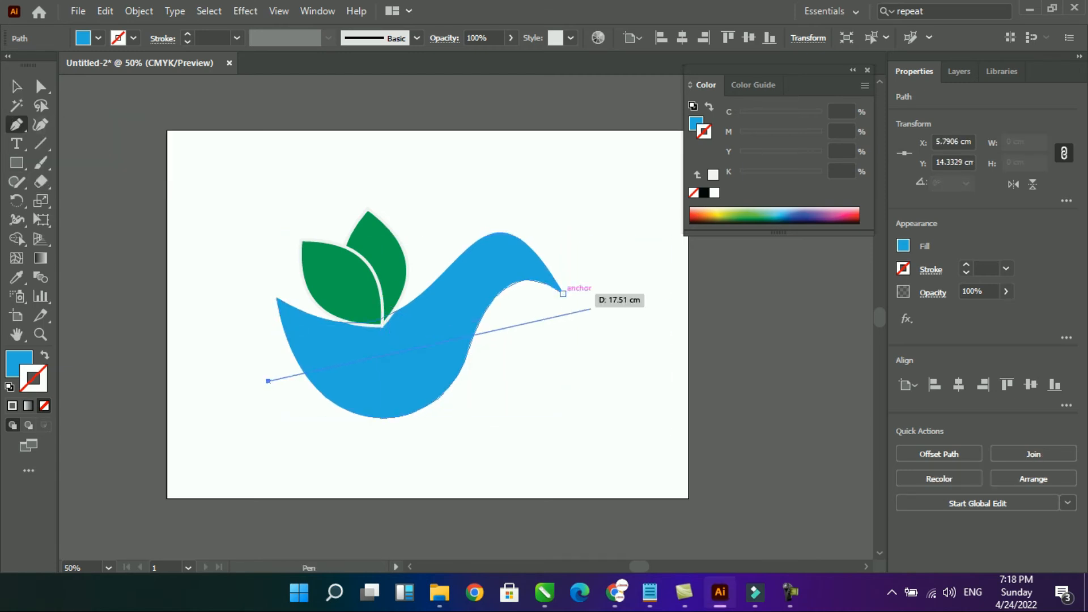
left_click(569, 299)
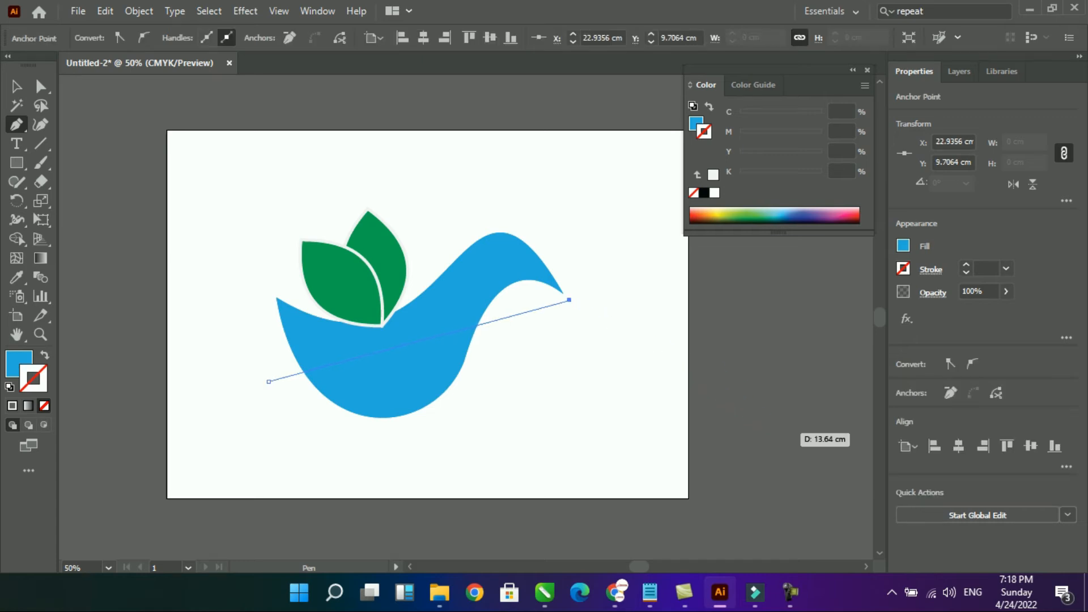
key("shift+c")
left_click_drag(268, 381, 255, 321)
key("ctrl+z")
key("a")
left_click_drag(268, 381, 276, 297)
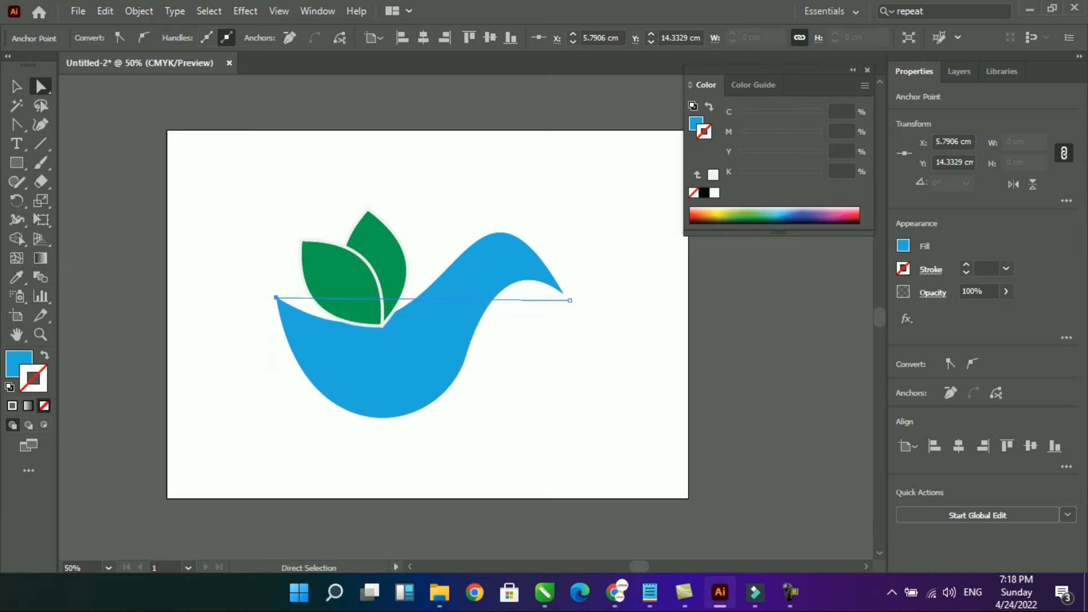
Step: Bend the line into an S-curve that follows the body, and swap its fill and stroke so it is only outlined
key("shift+c")
left_click_drag(383, 298, 394, 370)
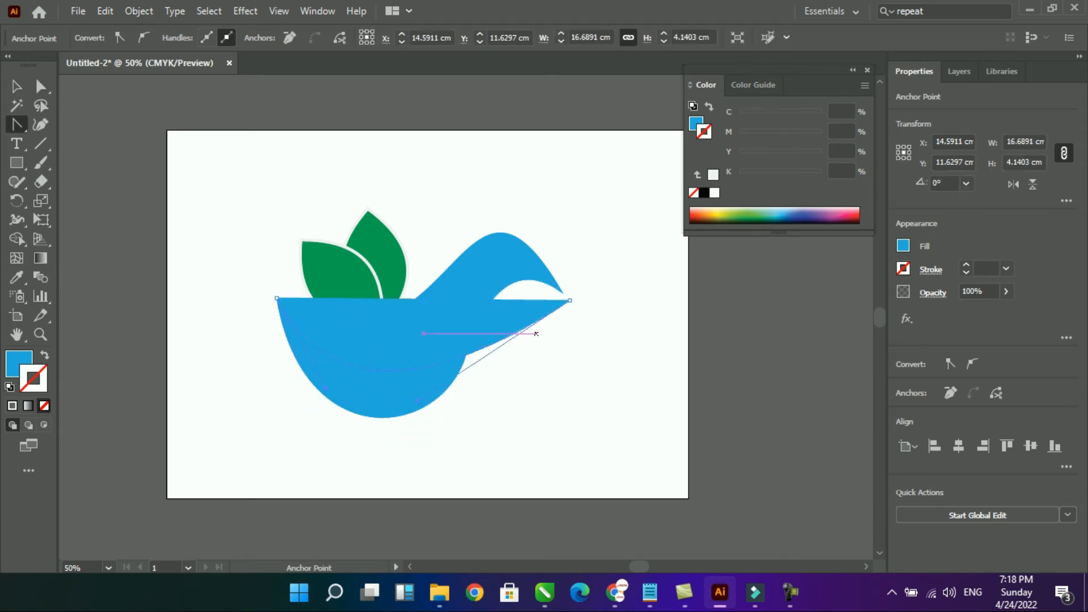
key("shift+x")
left_click_drag(418, 400, 456, 158)
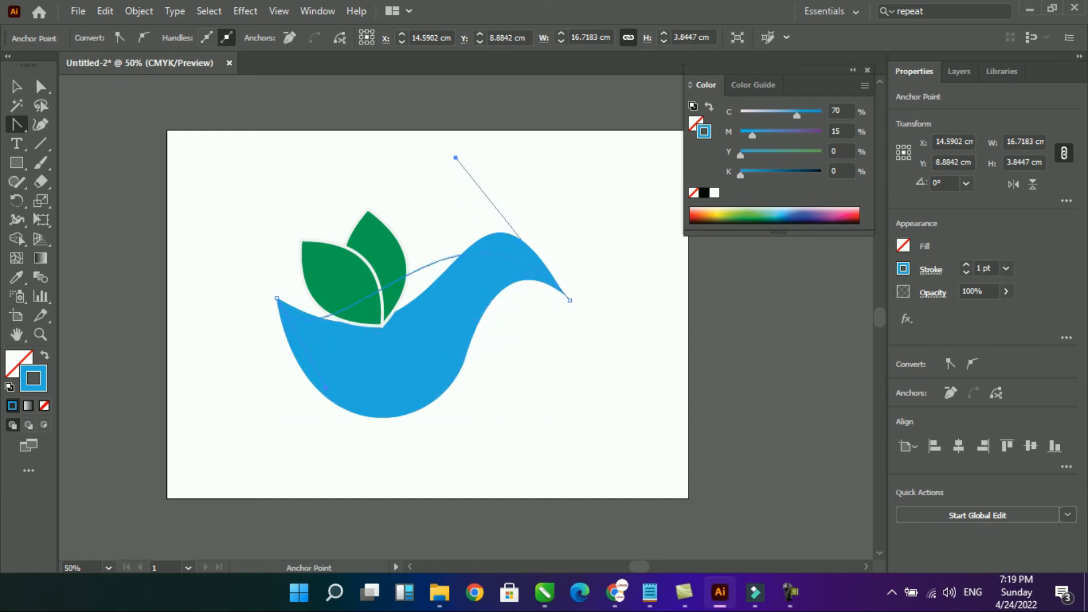
left_click_drag(326, 388, 407, 469)
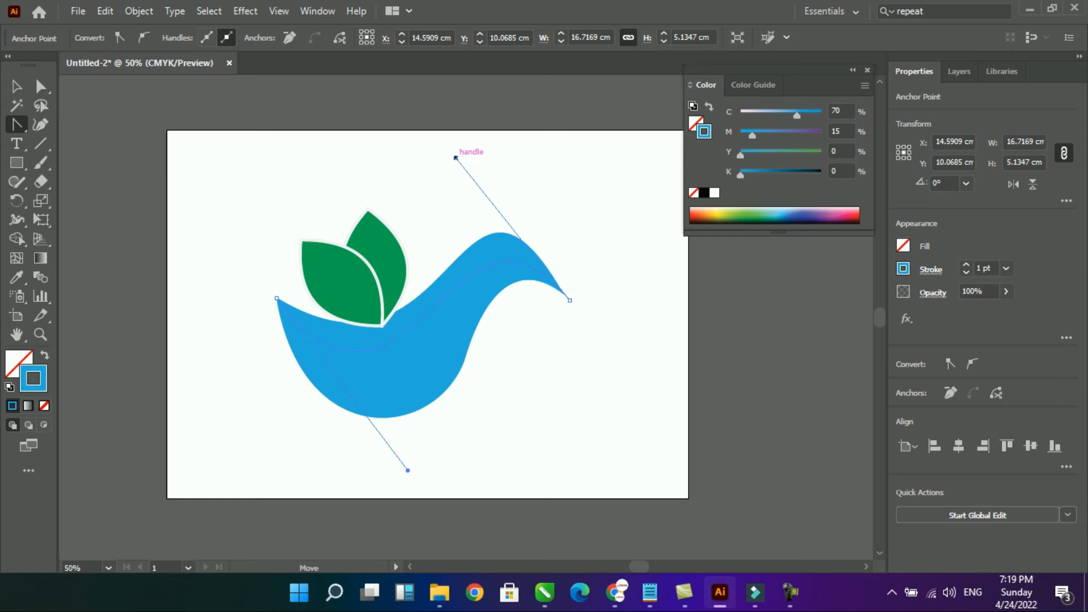
Step: Extend the curve's rear end slightly beyond the tail tip and pull its lower bend deeper into the belly
key("a")
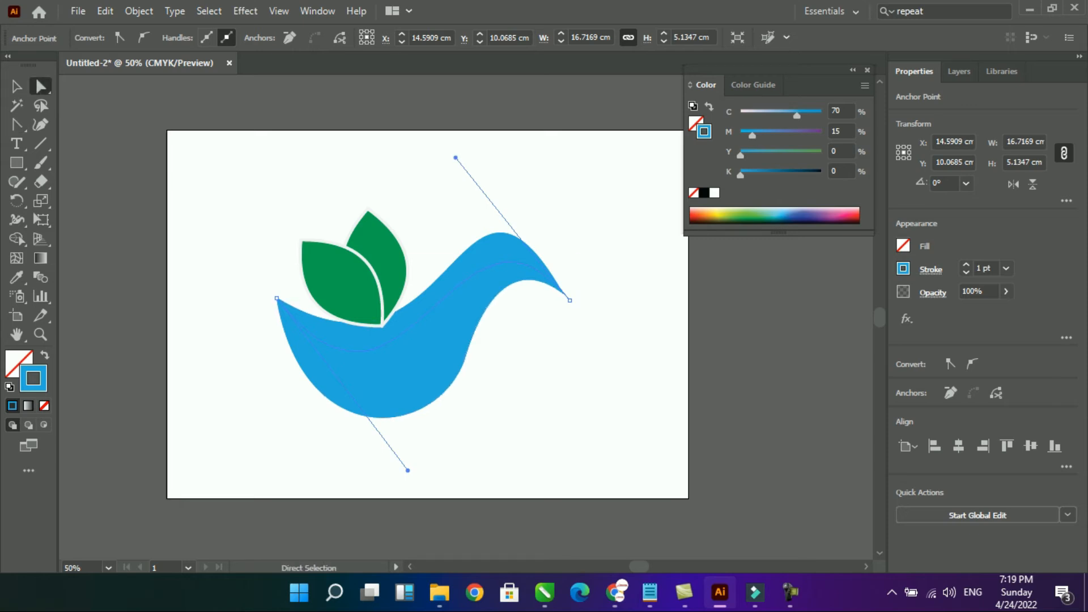
left_click_drag(277, 297, 263, 283)
left_click_drag(395, 456, 437, 555)
Step: Divide the bird's body along the S-curve with Pathfinder Divide, and deselect the result
key("v")
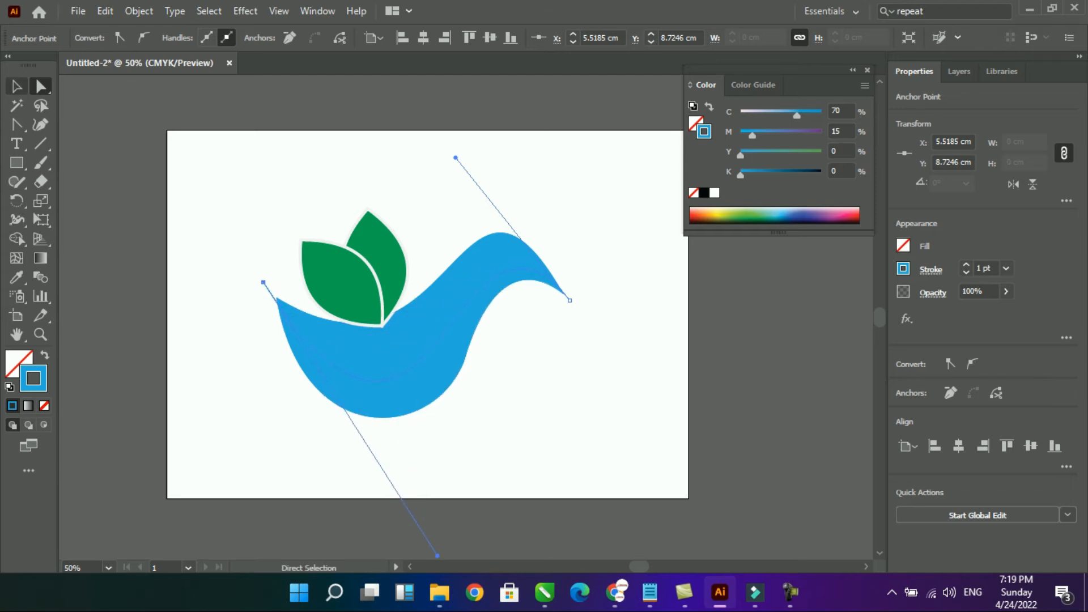
left_click(409, 390, "shift")
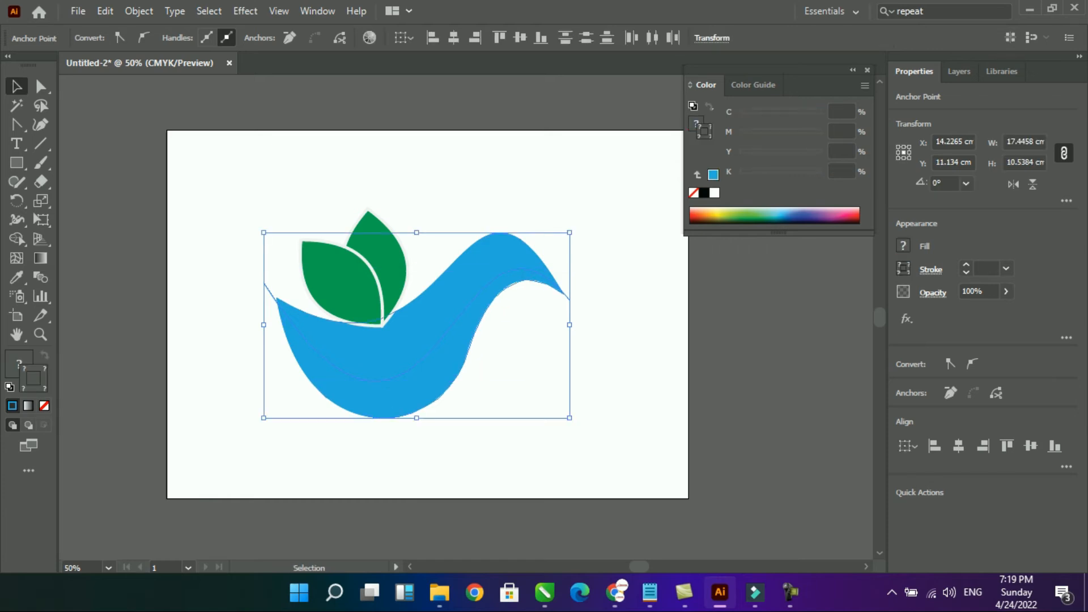
left_click(453, 435)
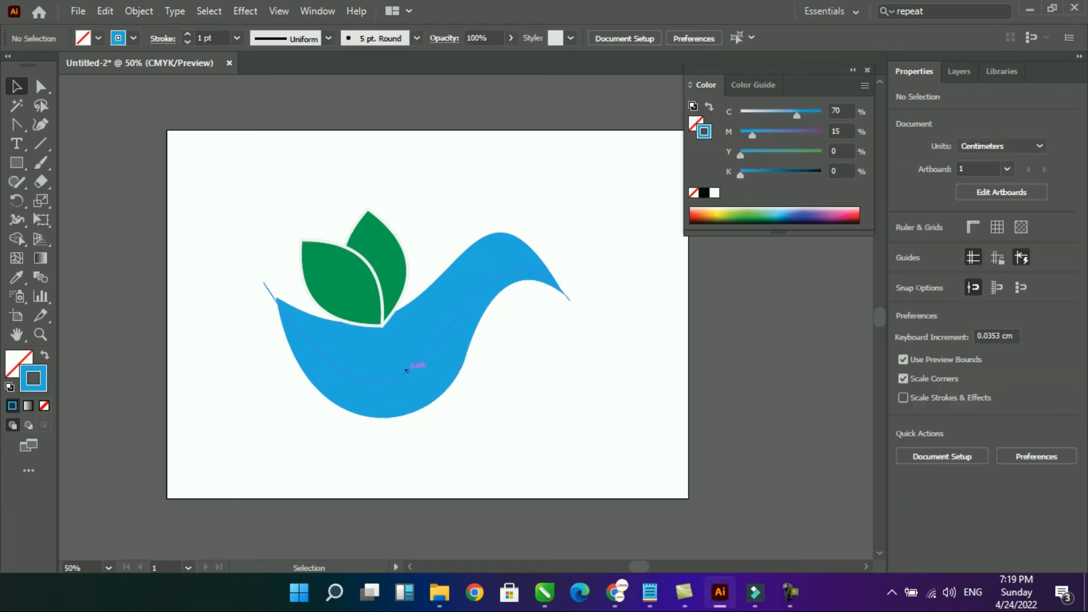
left_click(425, 356)
left_click(432, 371, "shift")
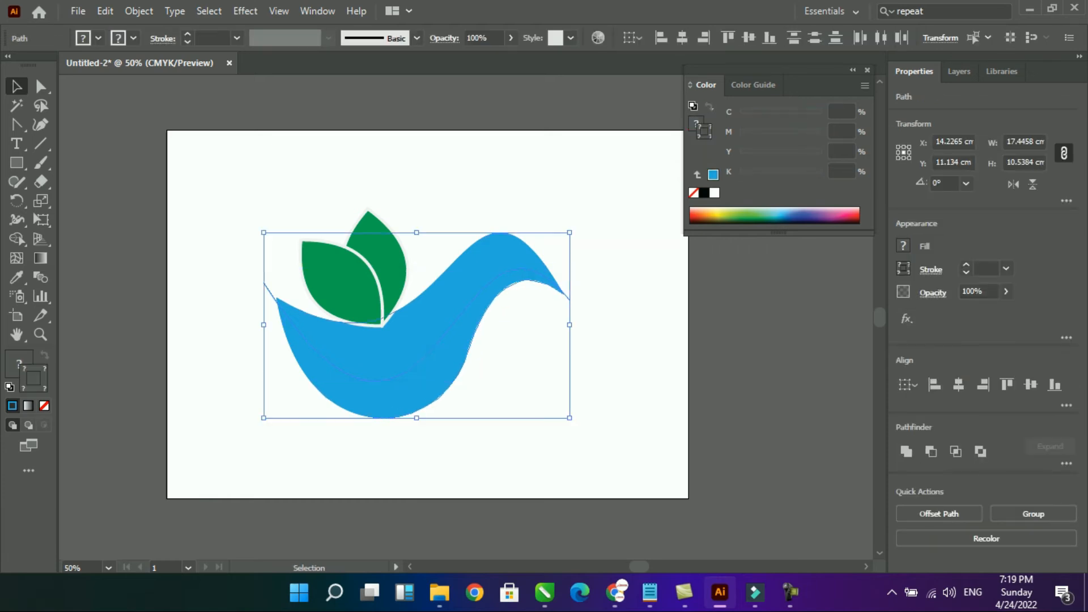
left_click(1067, 463)
left_click(907, 550)
left_click(617, 447)
left_click_drag(429, 383, 584, 381)
key("a")
key("ctrl+x")
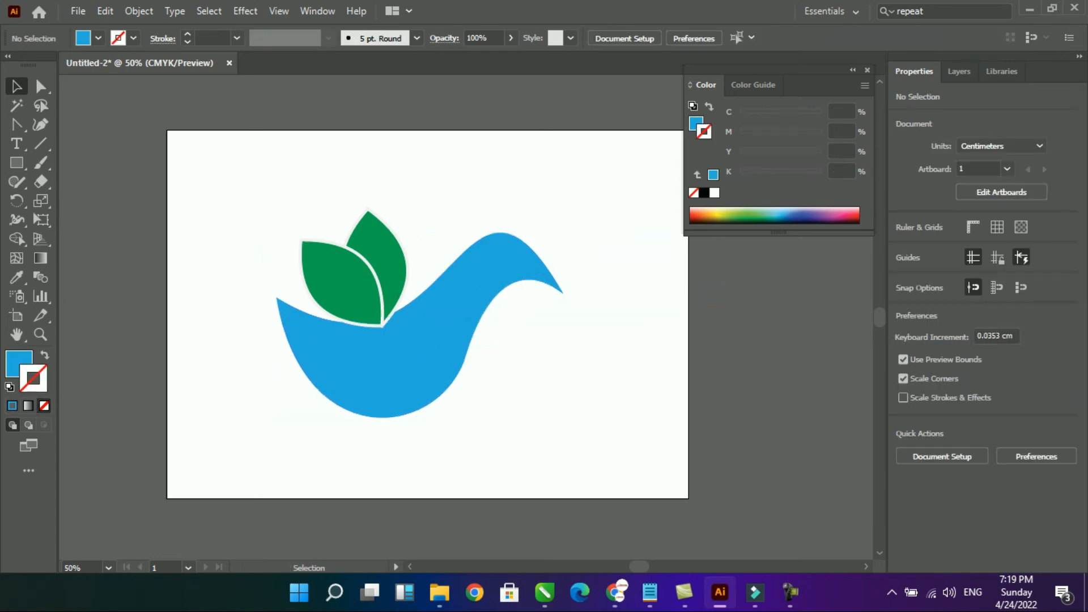
left_click(426, 374)
key("ctrl+z")
key("ctrl+z")
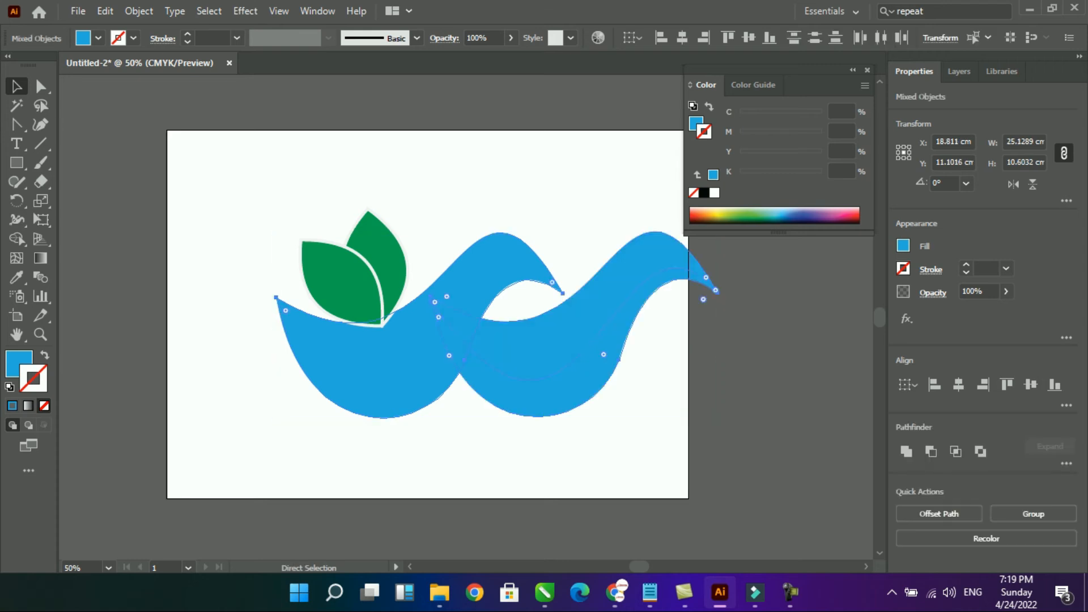
key("a")
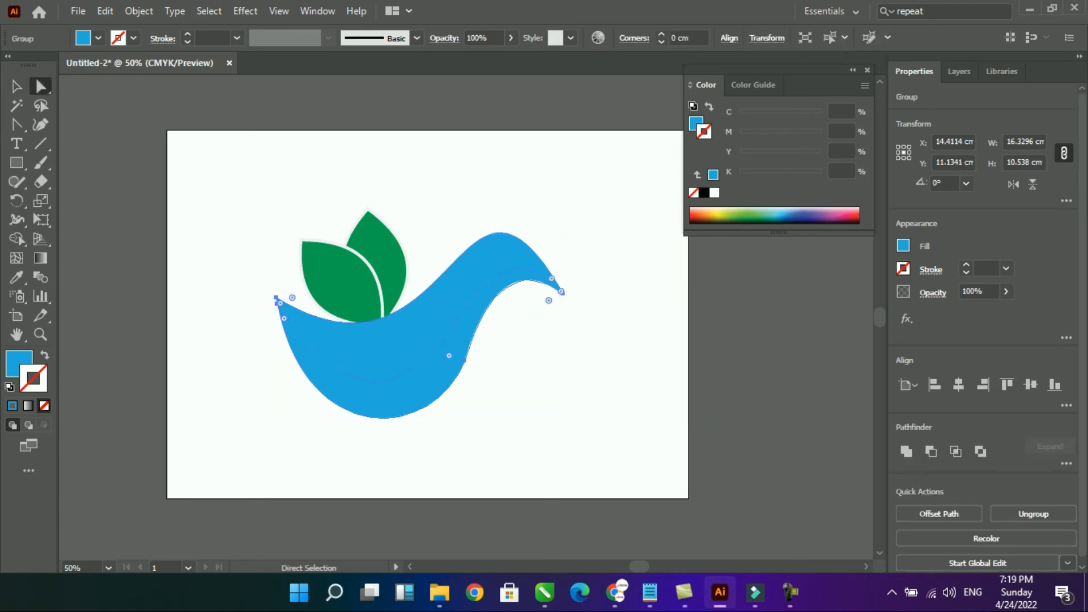
left_click(45, 355)
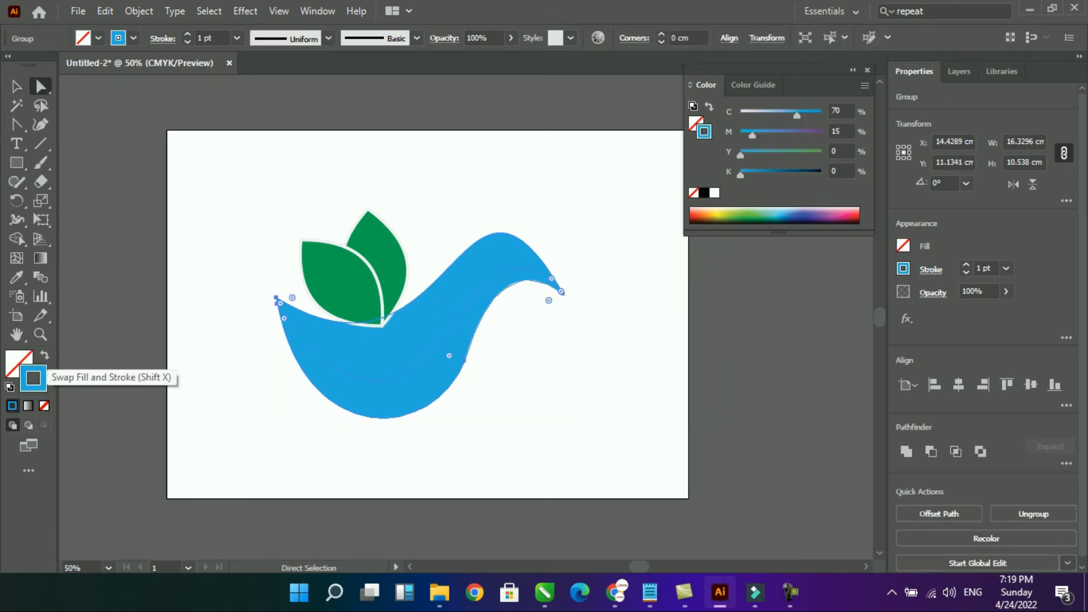
left_click(44, 356)
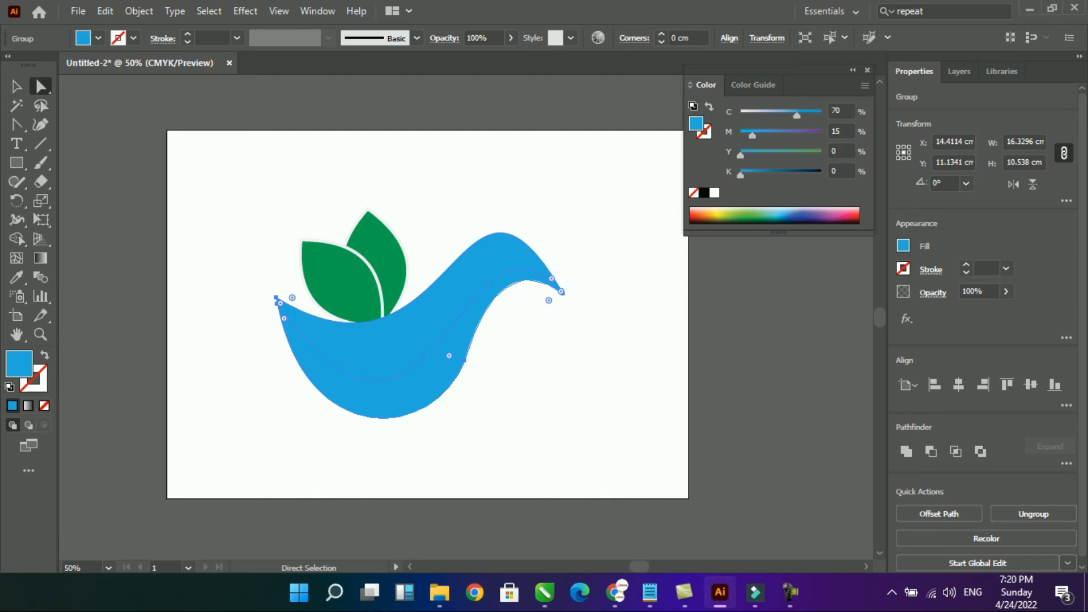
Step: Fill the divided body group with pale blue A2DFF4 and deselect it
double_click(23, 365)
left_click(730, 230)
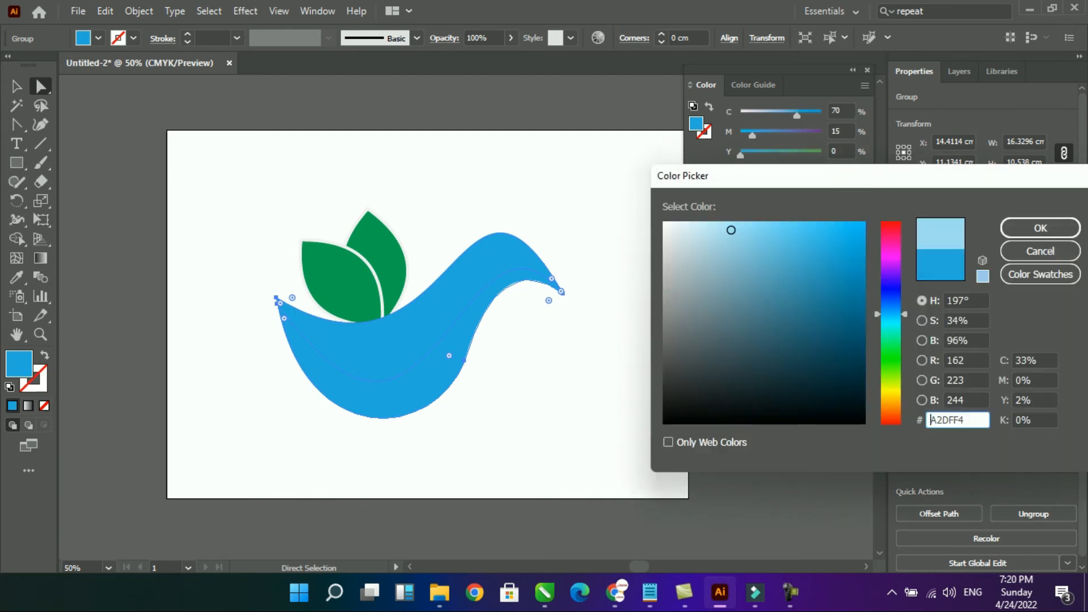
left_click(1040, 228)
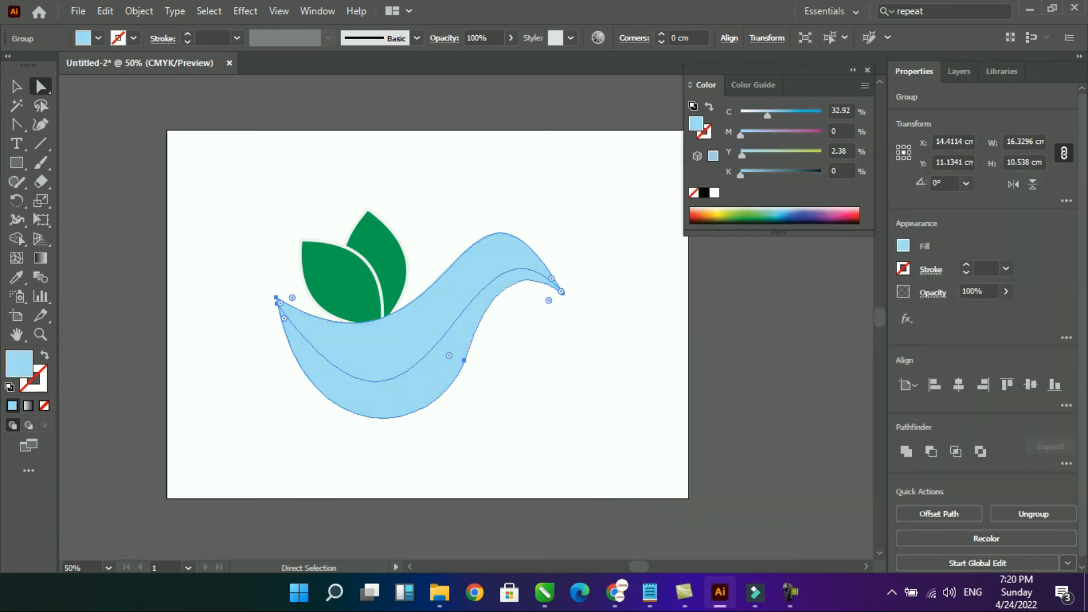
key("v")
left_click(572, 362)
Step: Ungroup the divided body and delete its upper pale blue piece, keeping the pale belly band
left_click(433, 363)
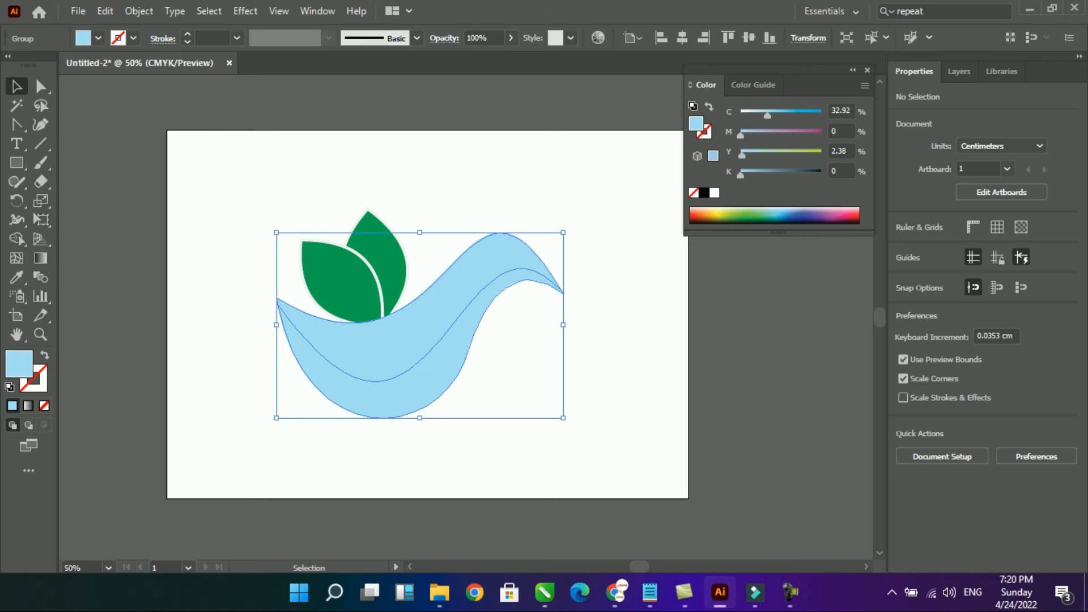
key("ctrl+shift+g")
left_click(572, 363)
left_click(433, 328)
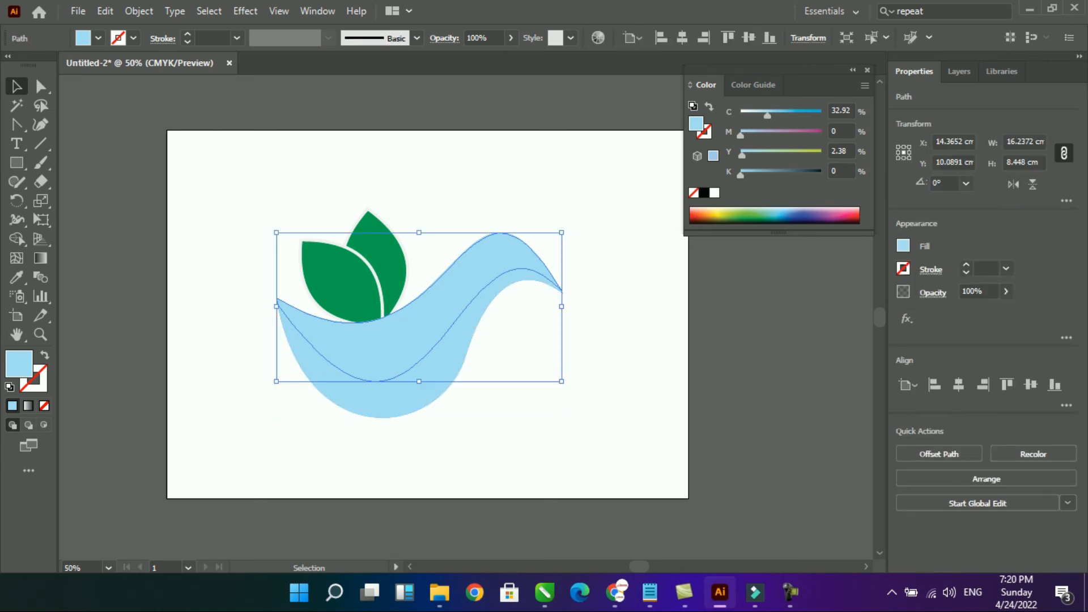
key("Delete")
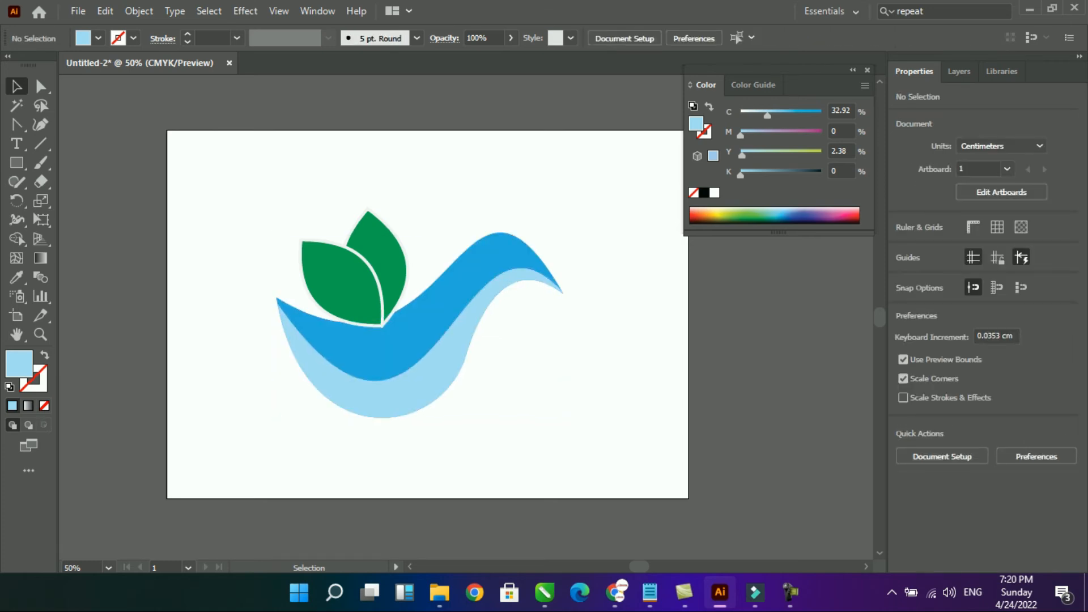
left_click_drag(544, 221, 468, 335)
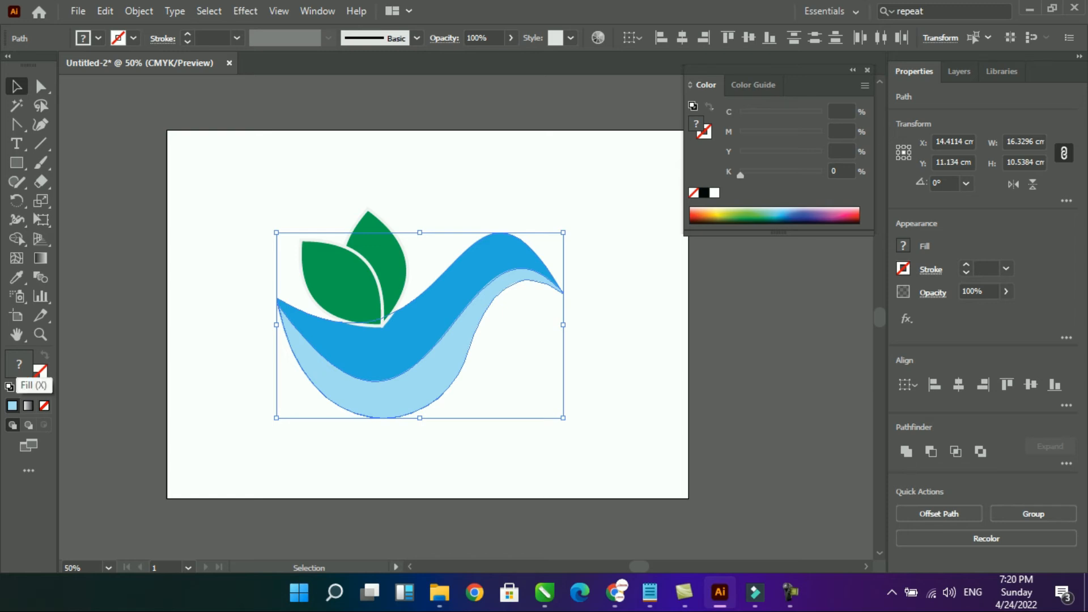
left_click(40, 371)
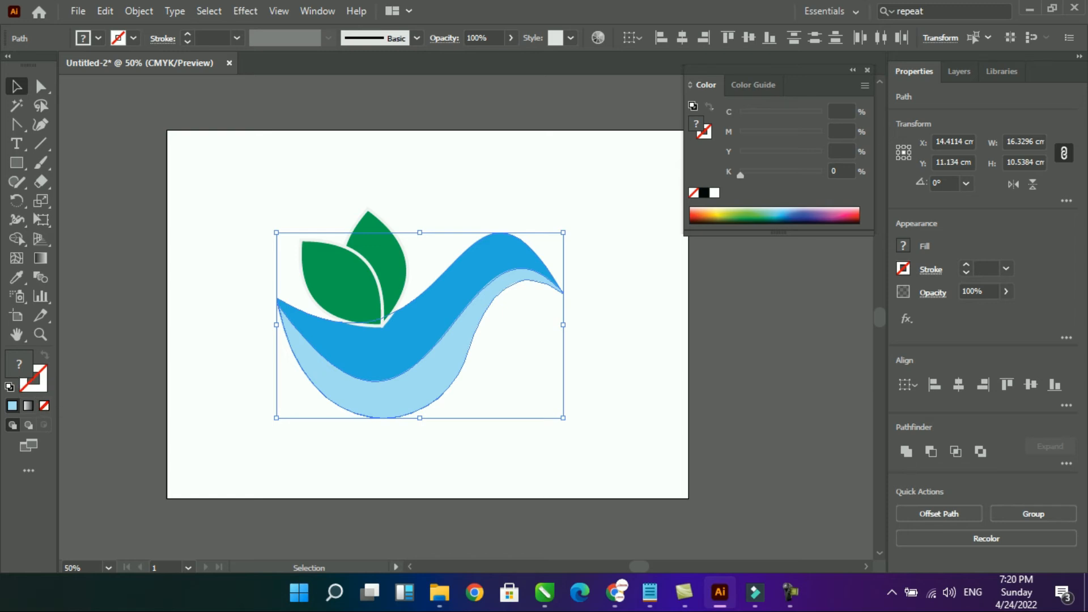
left_click(221, 284)
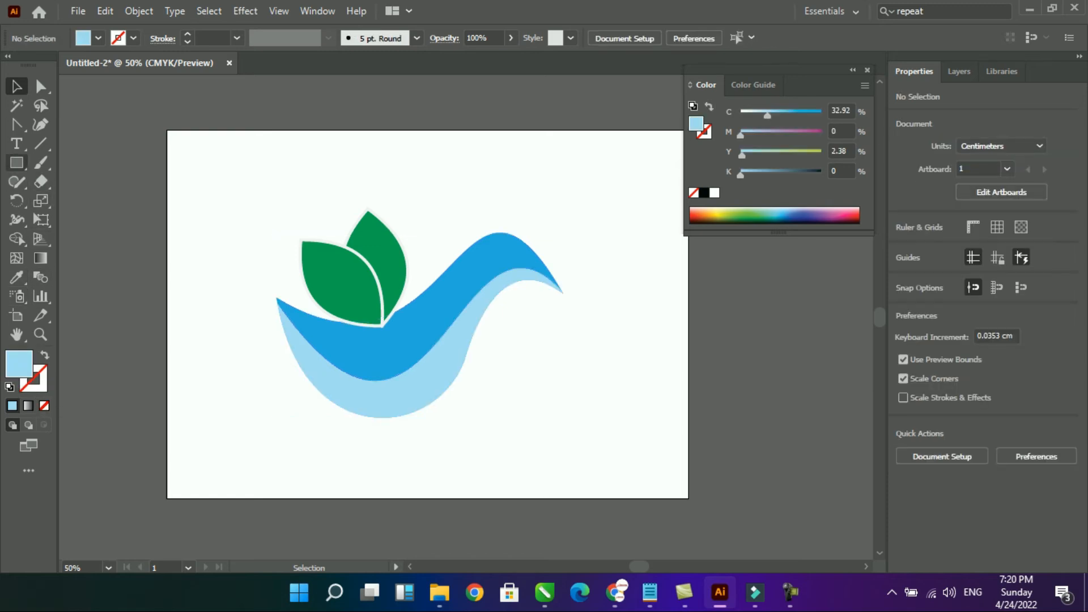
Step: Draw a pale blue circle about 0.4 cm across on the bird's head as the eye
right_click(17, 163)
left_click(87, 201)
left_click_drag(481, 216, 543, 271)
left_click_drag(434, 427, 467, 458)
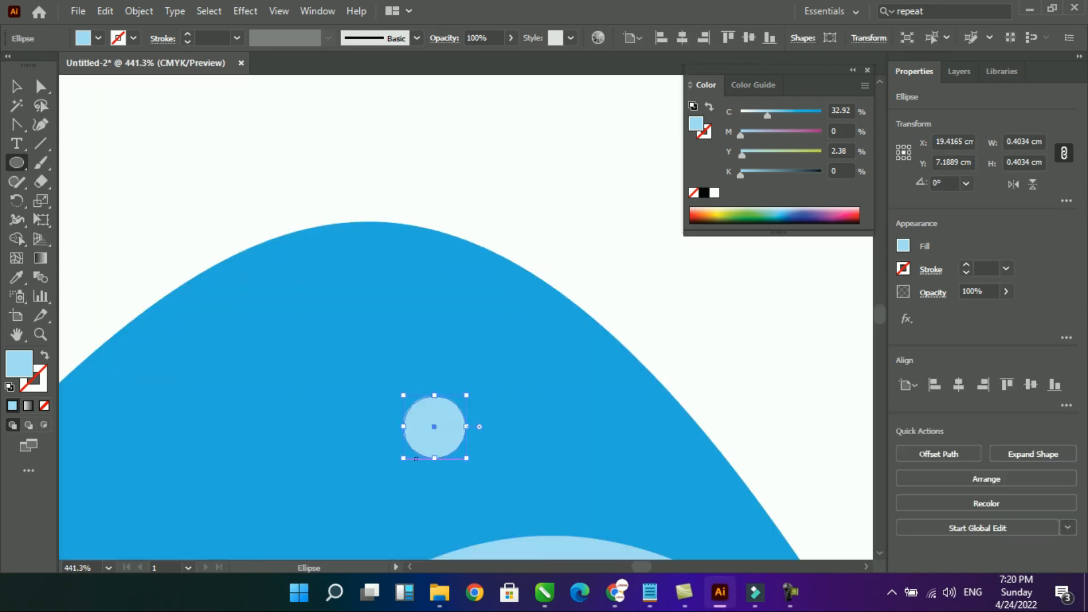
scroll(466, 459, "down", 3)
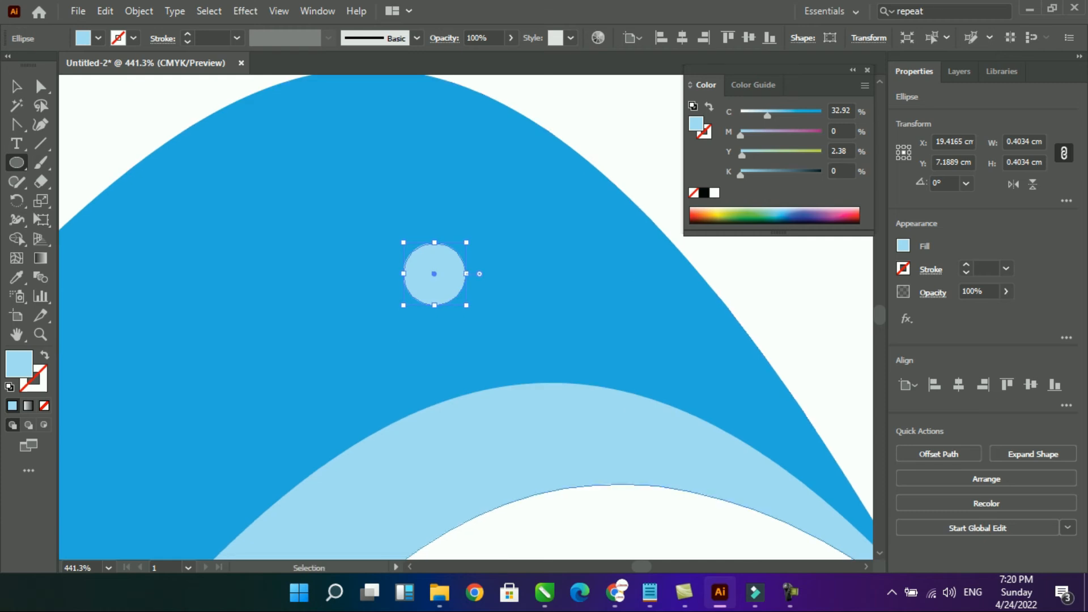
key("ctrl+minus")
key("ctrl+minus")
key("ctrl+minus")
key("ctrl+minus")
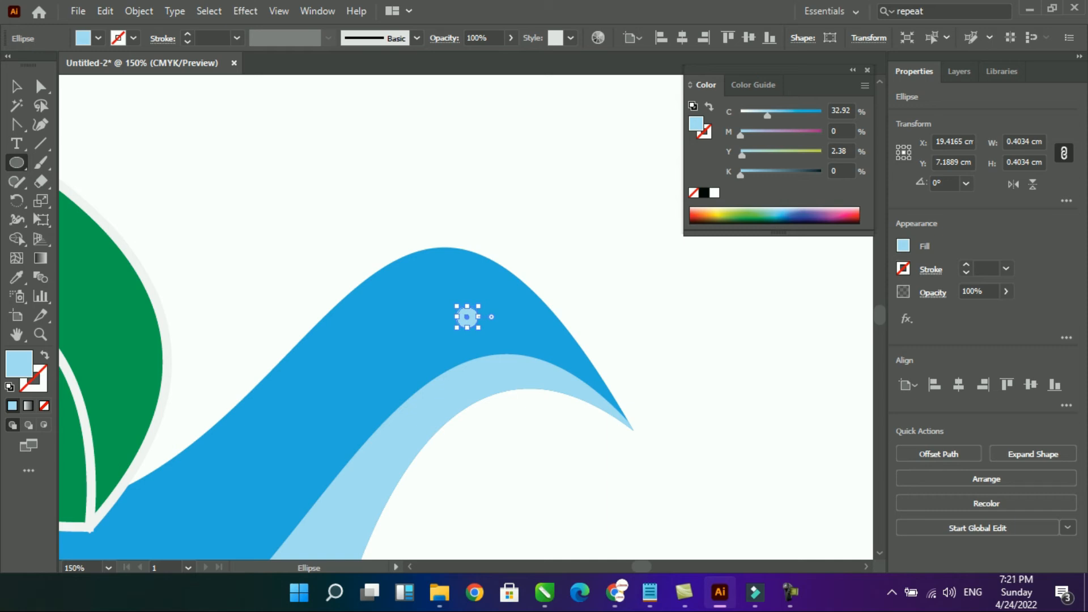
Step: Enlarge the eye circle to about 0.49 cm across and move it slightly higher on the head
left_click_drag(479, 306, 480, 305)
left_click(16, 87)
left_click(294, 187)
left_click(466, 318)
key("ctrl+space")
left_click_drag(387, 221, 561, 383)
key("ctrl+space")
left_click_drag(298, 135, 587, 468)
left_click_drag(498, 391, 498, 371)
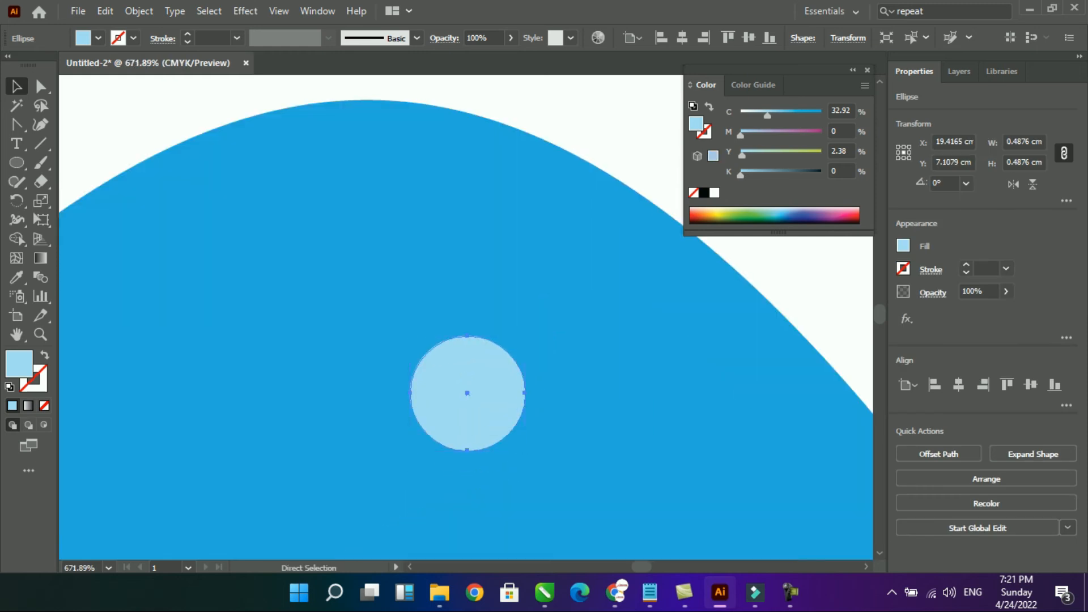
Step: Make a concentric copy of the eye circle about 0.4 cm across and fill it black (000000) as the pupil
left_click_drag(525, 335, 521, 344)
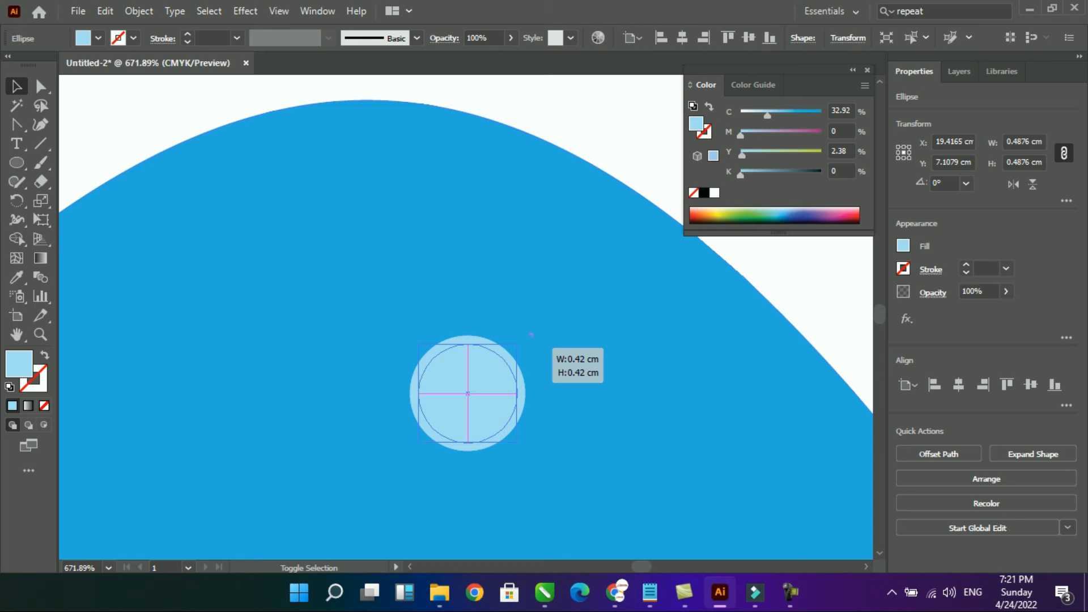
left_click_drag(518, 344, 515, 346)
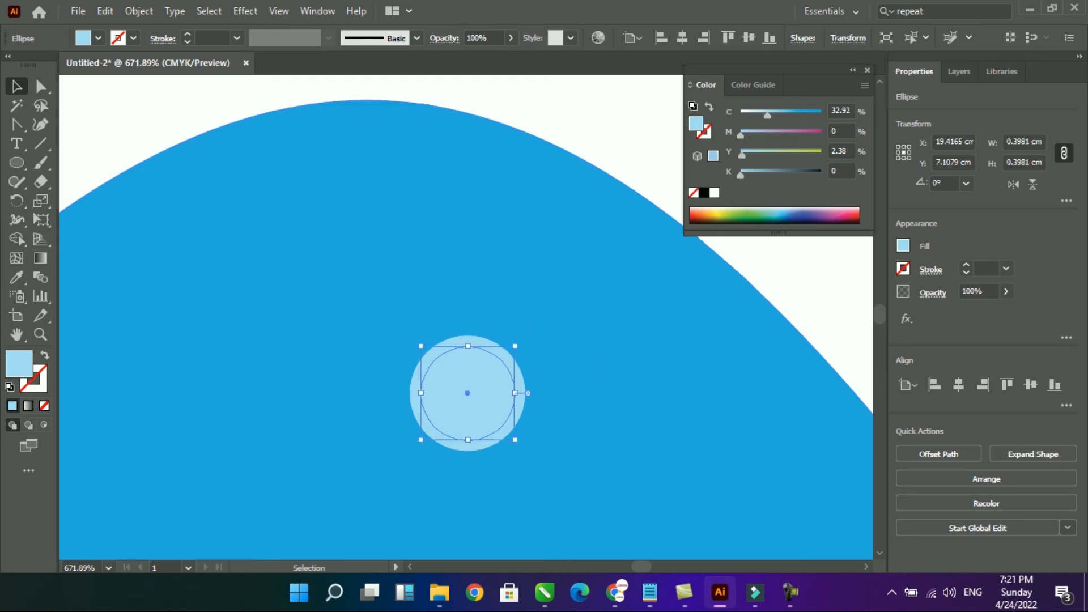
double_click(696, 123)
left_click(863, 422)
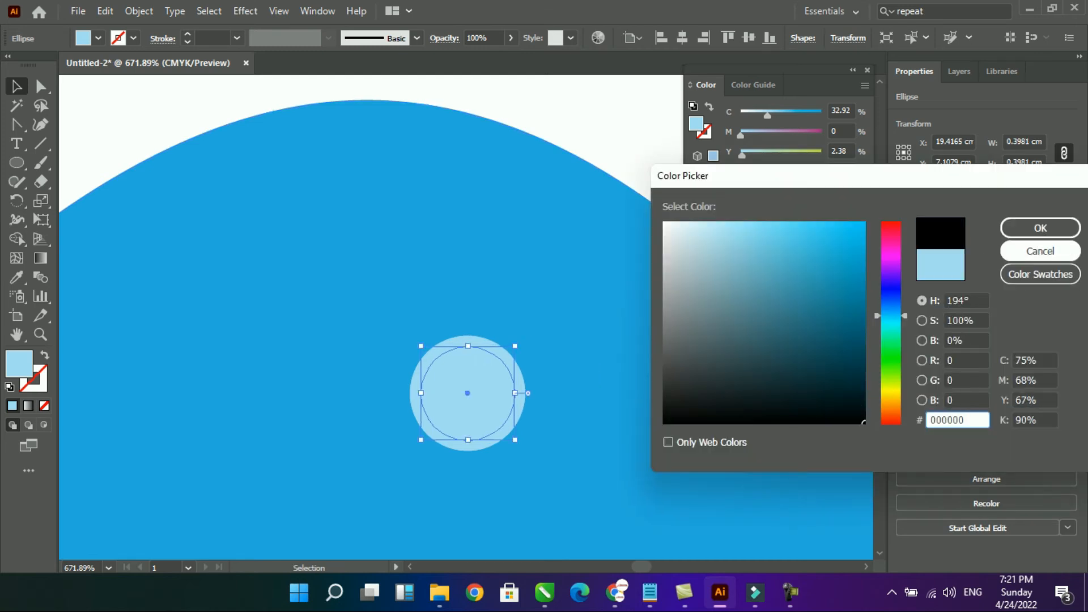
left_click(1040, 228)
Step: Paste a copy of the pupil in front, shrink it to about 0.15 cm around its centre, and fill it white (ffffff)
key("a")
key("ctrl+f")
left_click_drag(515, 346, 485, 375)
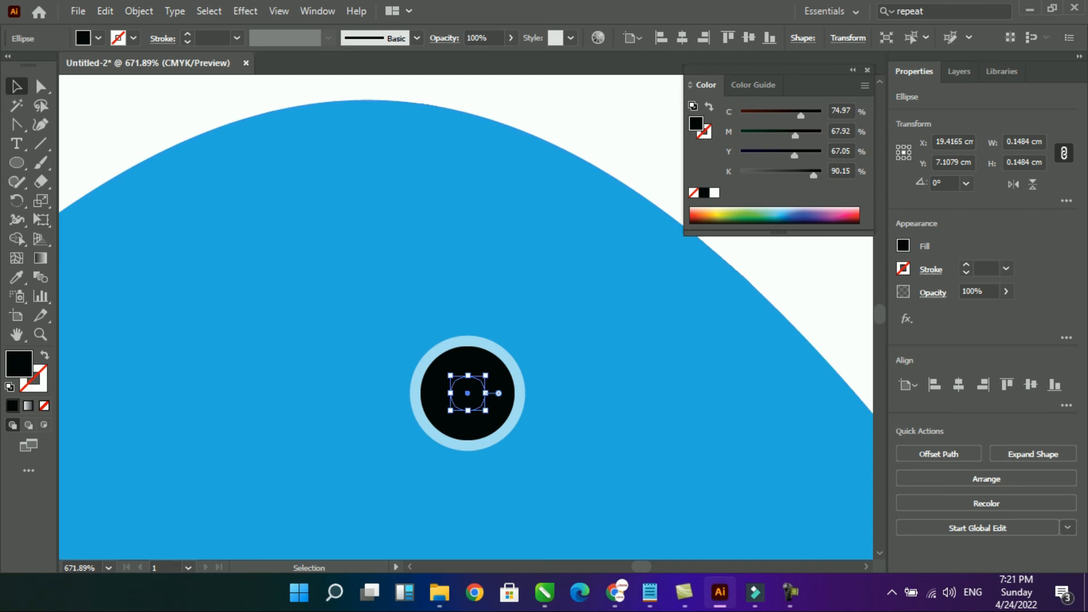
double_click(20, 364)
type("ffffff")
left_click(1039, 227)
Step: Nudge the white highlight slightly up and toward the beak within the pupil, and shrink it a little
scroll(503, 401, "up", 5)
left_click_drag(398, 378, 403, 371)
mouse_move(439, 297)
left_mouse_down()
mouse_move(414, 323)
mouse_move(431, 305)
left_mouse_up()
Step: Add two progressively smaller white dots on the beak side of the highlight, the first about 0.04 cm across
left_click_drag(408, 349, 469, 288)
left_click_drag(498, 242, 431, 305)
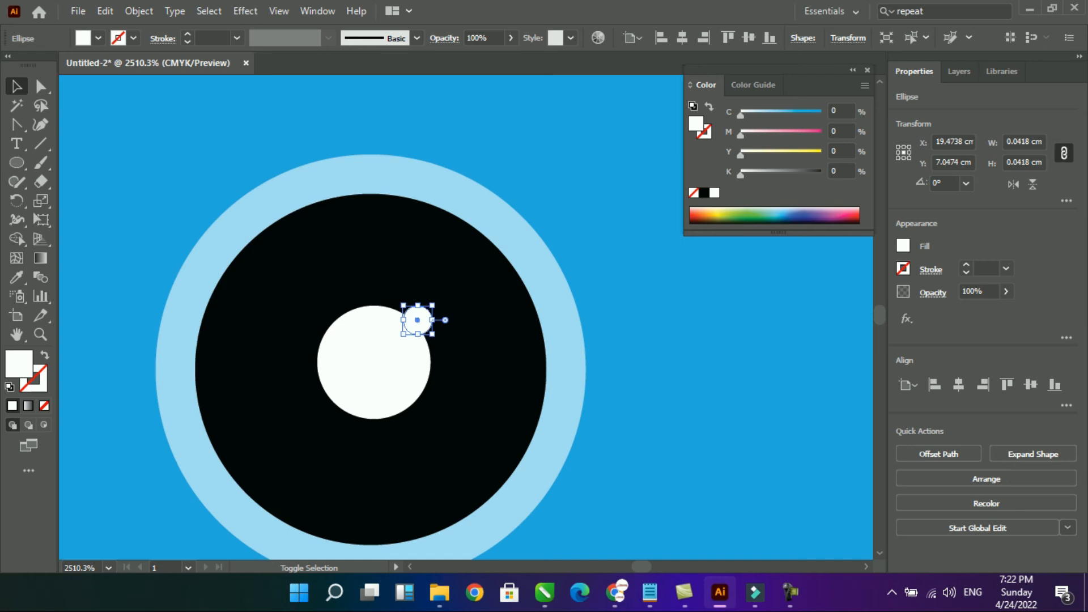
left_click_drag(251, 175, 598, 439)
left_click_drag(451, 340, 540, 326)
key("ctrl+minus")
key("ctrl+minus")
key("ctrl+minus")
key("ctrl+minus")
key("ctrl+minus")
key("ctrl+minus")
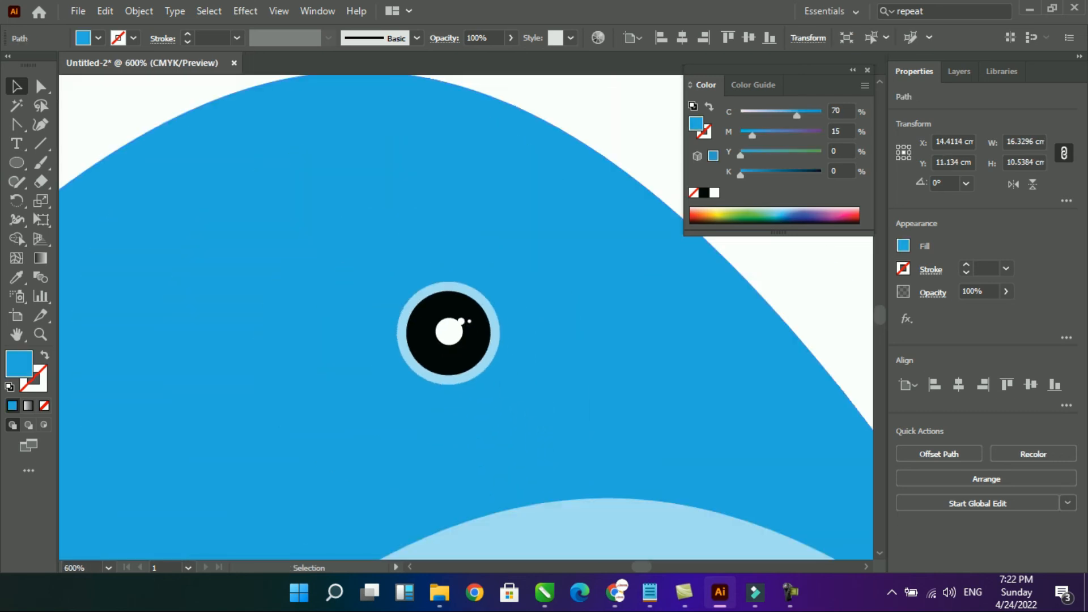
Step: Enlarge the white highlight and its two small white dots within the black pupil
left_click_drag(509, 401, 509, 402)
left_click(596, 318)
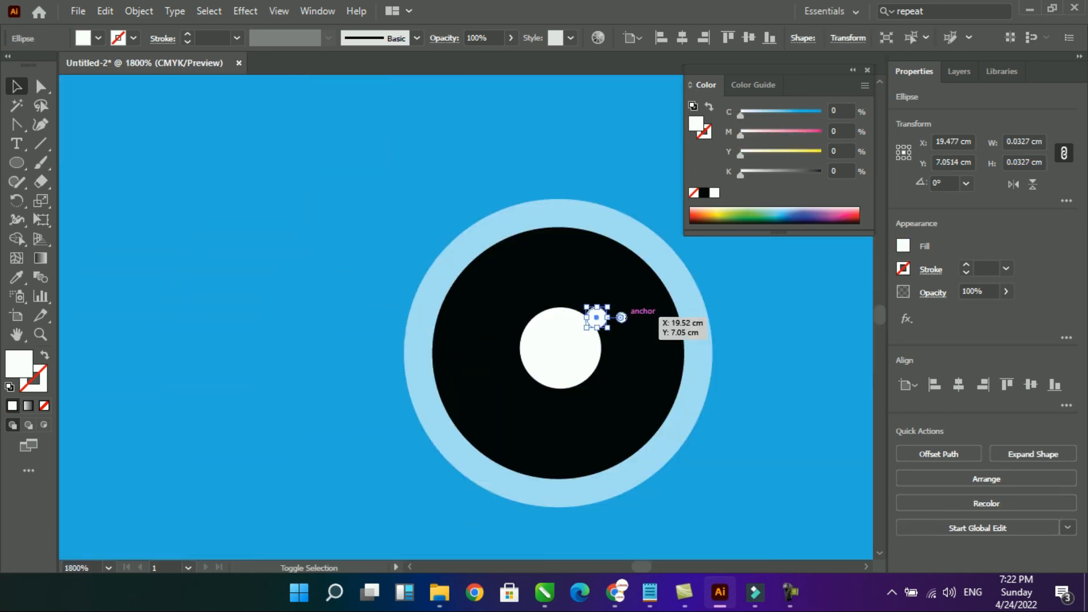
left_click(682, 335)
left_click(590, 337)
left_click(625, 317)
left_click(598, 318, "shift")
left_click_drag(586, 307, 492, 273)
left_click(558, 352, "shift")
left_click_drag(542, 336, 561, 349)
Step: Place the two white dots below the highlight, the larger one on the tail side and the smaller one on the beak side
left_click(701, 413)
left_click_drag(589, 305, 514, 409)
left_click_drag(637, 304, 600, 419)
left_click(625, 435)
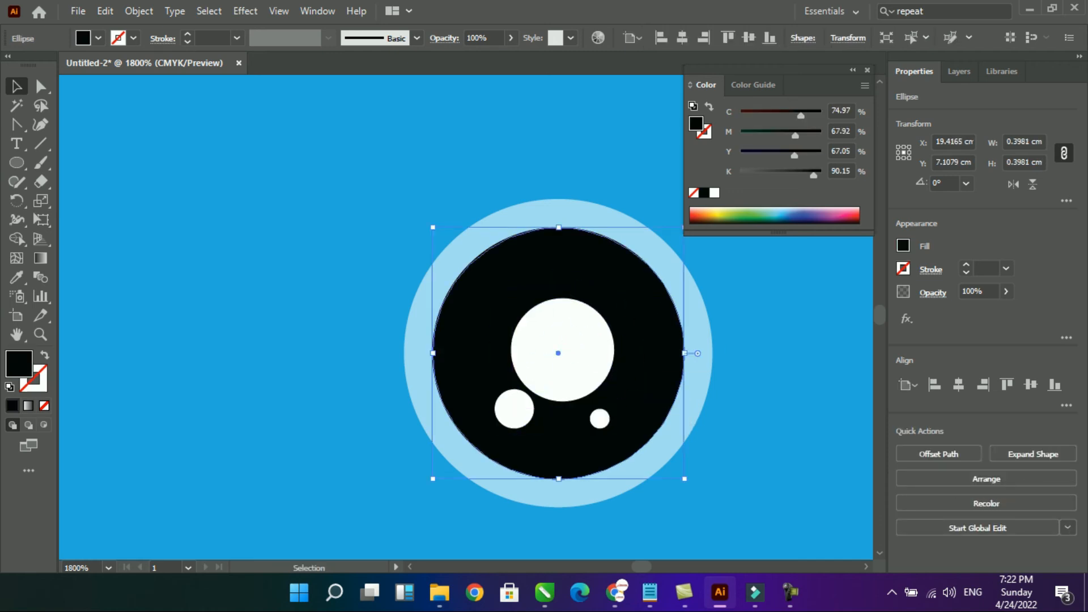
Step: Move the smallest white dot from below the highlight to just above it within the pupil
key("ctrl+minus")
key("ctrl+minus")
key("ctrl+minus")
key("ctrl+minus")
key("ctrl+minus")
key("ctrl+minus")
key("ctrl+minus")
key("ctrl+minus")
key("ctrl+minus")
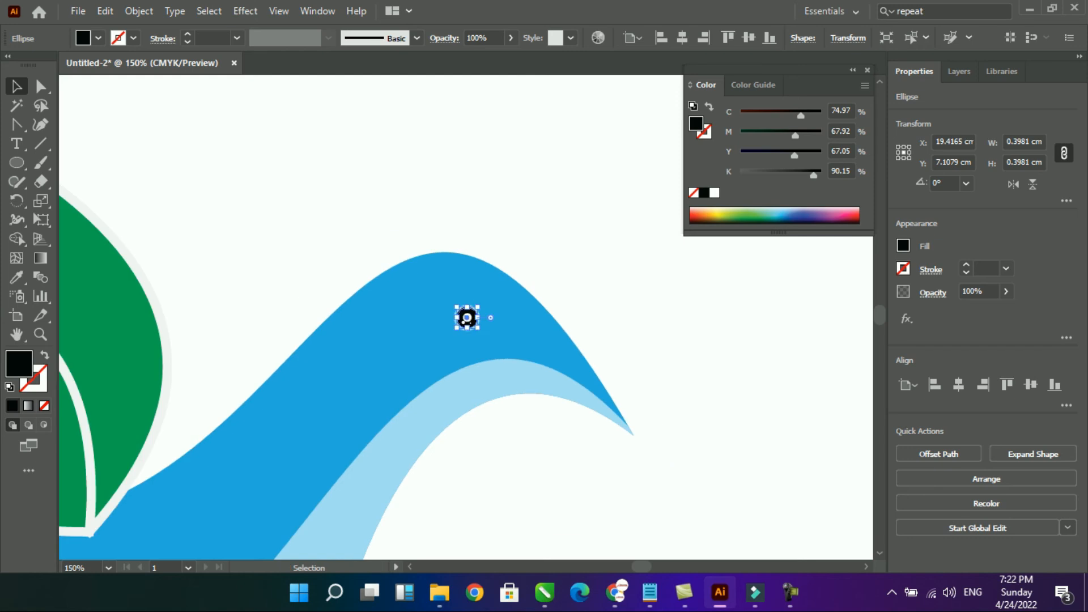
key("ctrl+shift+a")
left_click_drag(402, 247, 554, 378)
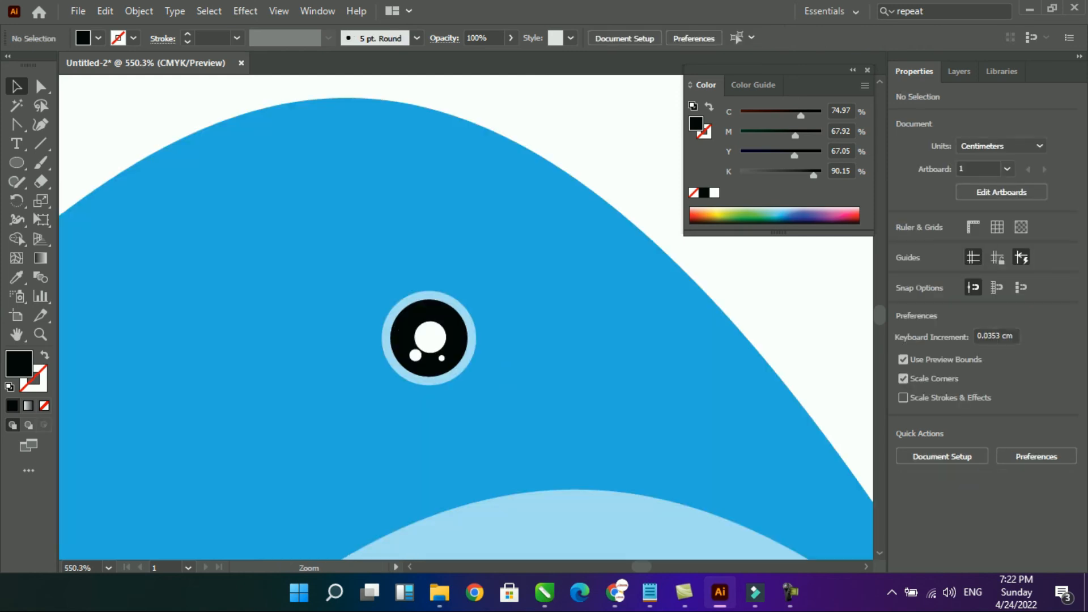
left_click_drag(441, 358, 423, 312)
key("ctrl+shift+a")
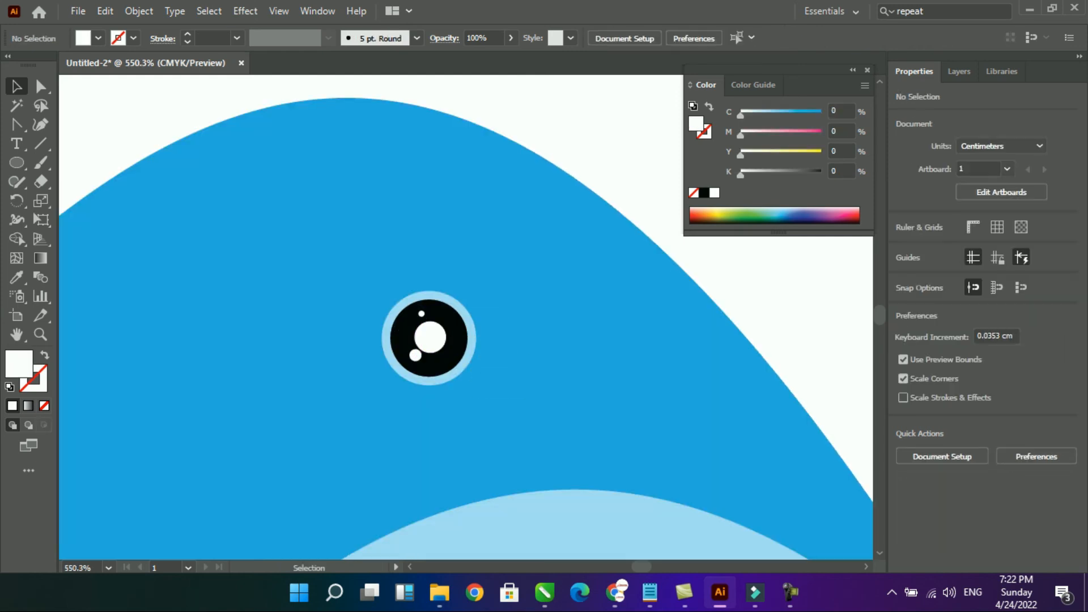
Step: Draw an ellipse about 3.47 by 2.69 cm over the beak end of the head, with no fill and a white outline
key("ctrl+minus")
key("ctrl+minus")
key("ctrl+minus")
key("ctrl+minus")
key("ctrl+minus")
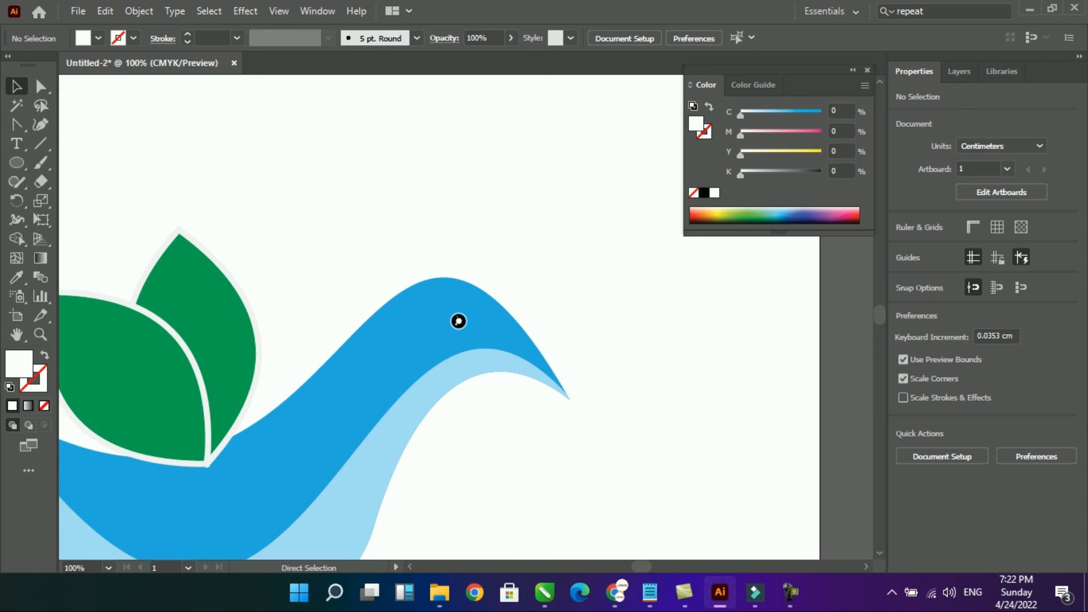
key("ctrl+0")
left_click_drag(536, 156, 692, 352)
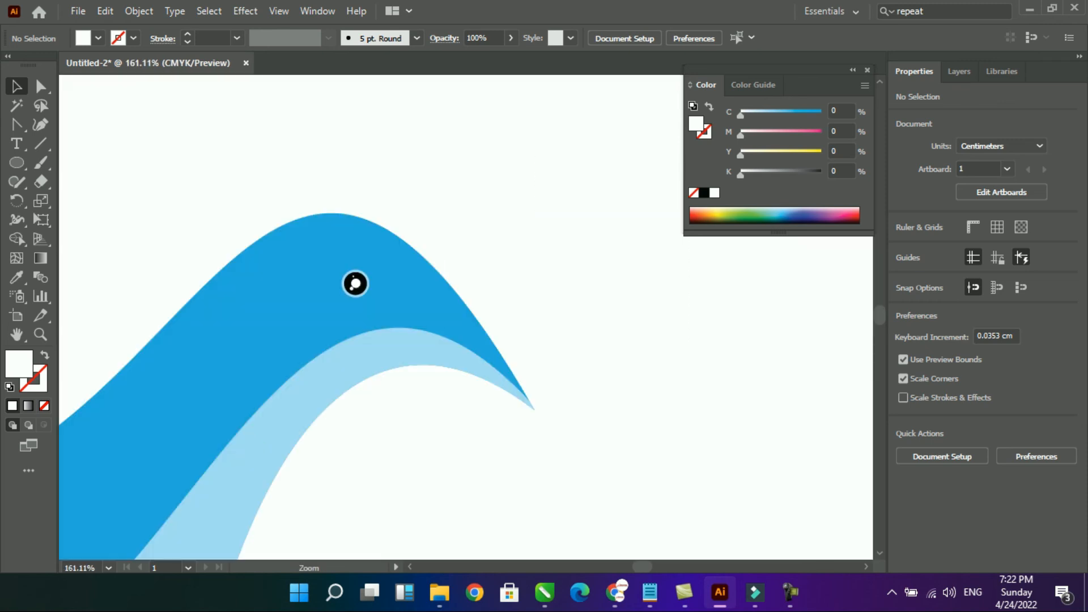
key("l")
mouse_move(619, 291)
left_mouse_down()
mouse_move(621, 351)
mouse_move(454, 445)
mouse_move(425, 439)
left_mouse_up()
key("shift+x")
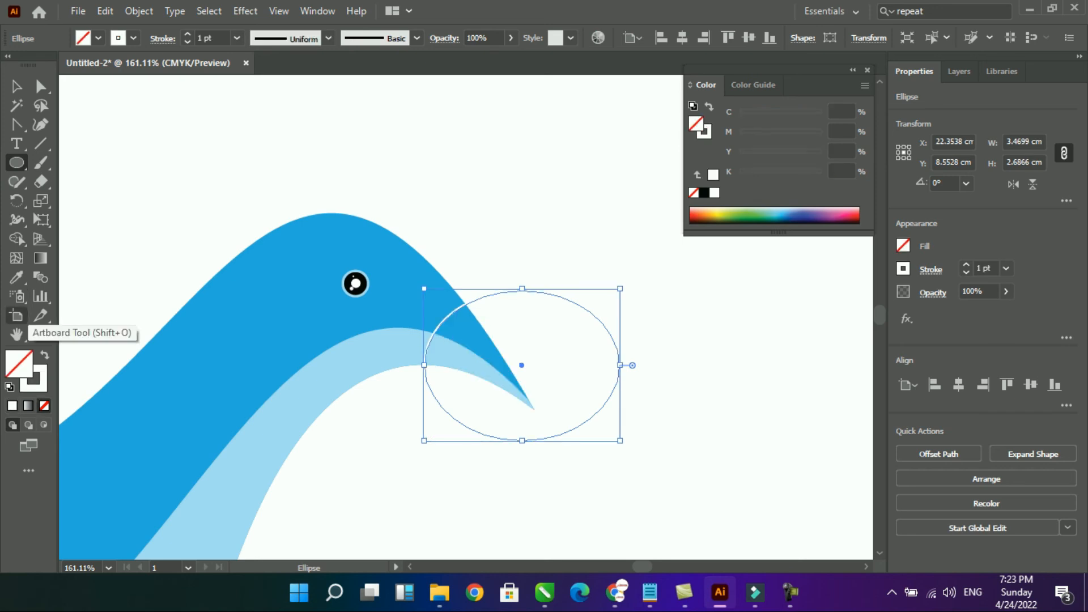
Step: Separate the beak from the blue body along the ellipse with Shape Builder, and delete the ellipse part outside the bird
key("v")
left_click_drag(494, 264, 501, 429)
key("shift+m")
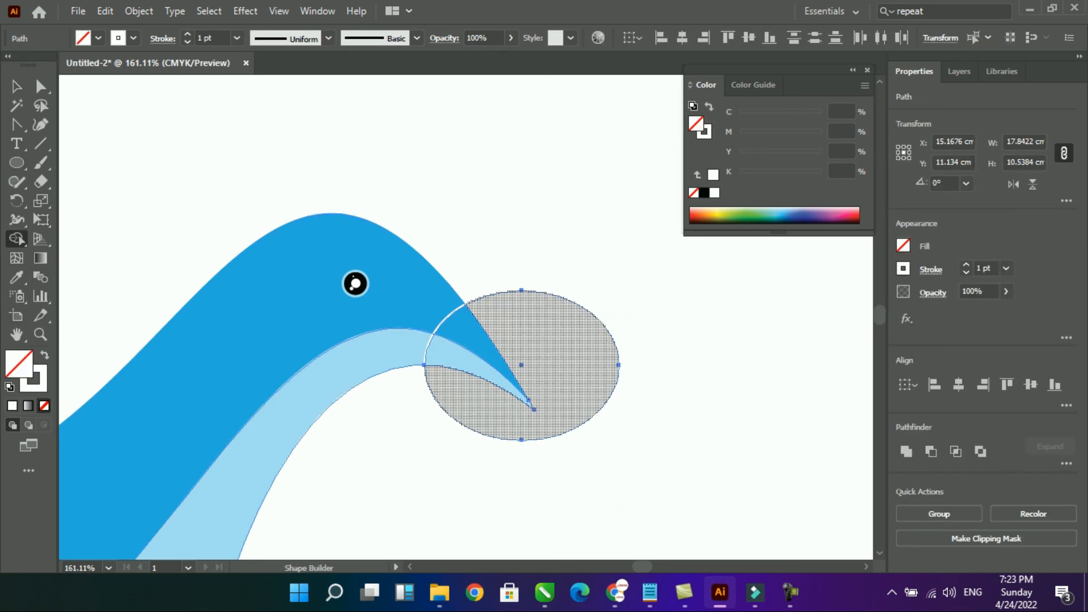
left_click(571, 358)
left_click(17, 86)
left_click(363, 149)
left_click(618, 324)
key("Delete")
Step: Fill the separated beak shape with dark grey 191919
left_click(447, 340)
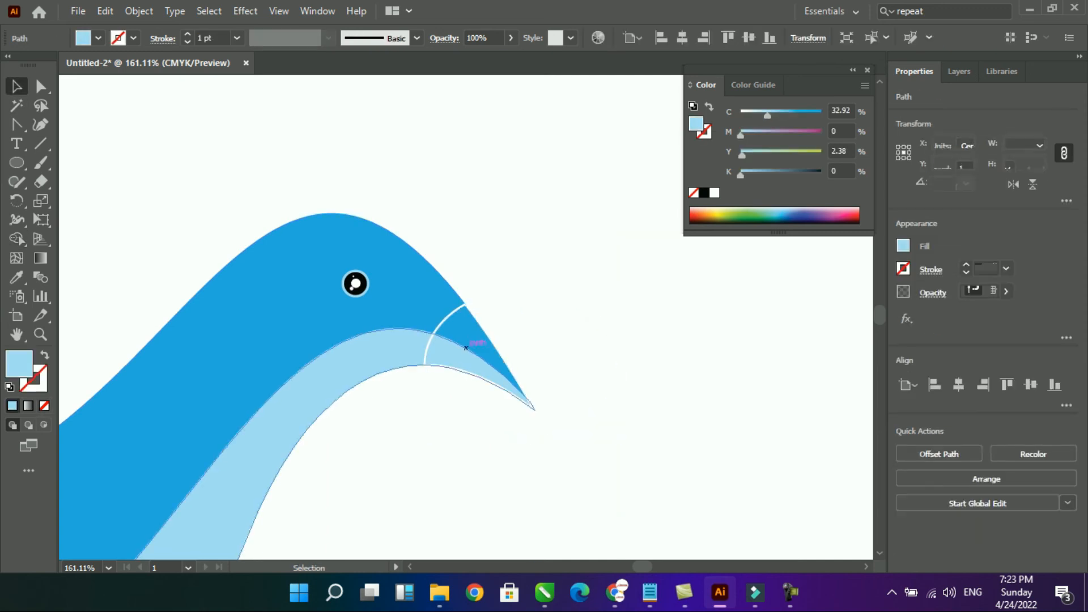
left_click(450, 314)
double_click(35, 380)
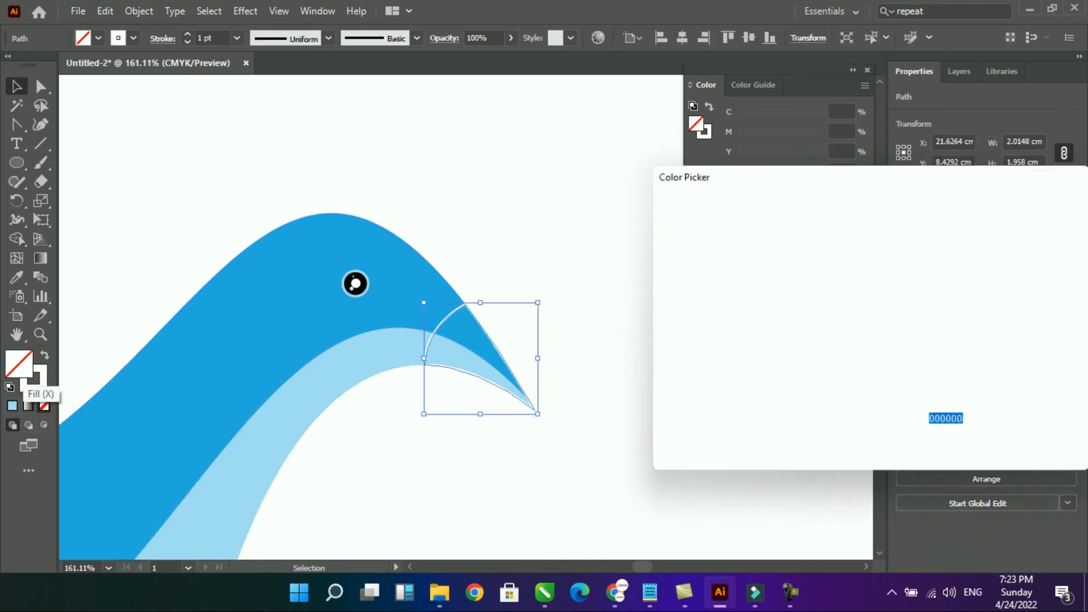
type("191919")
key("Return")
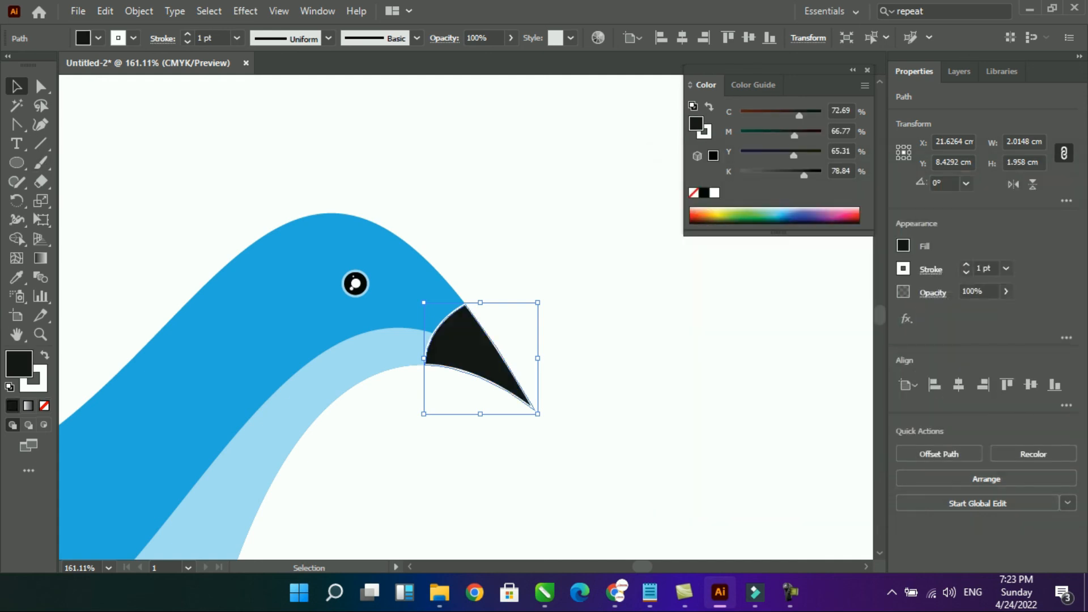
left_click(442, 459)
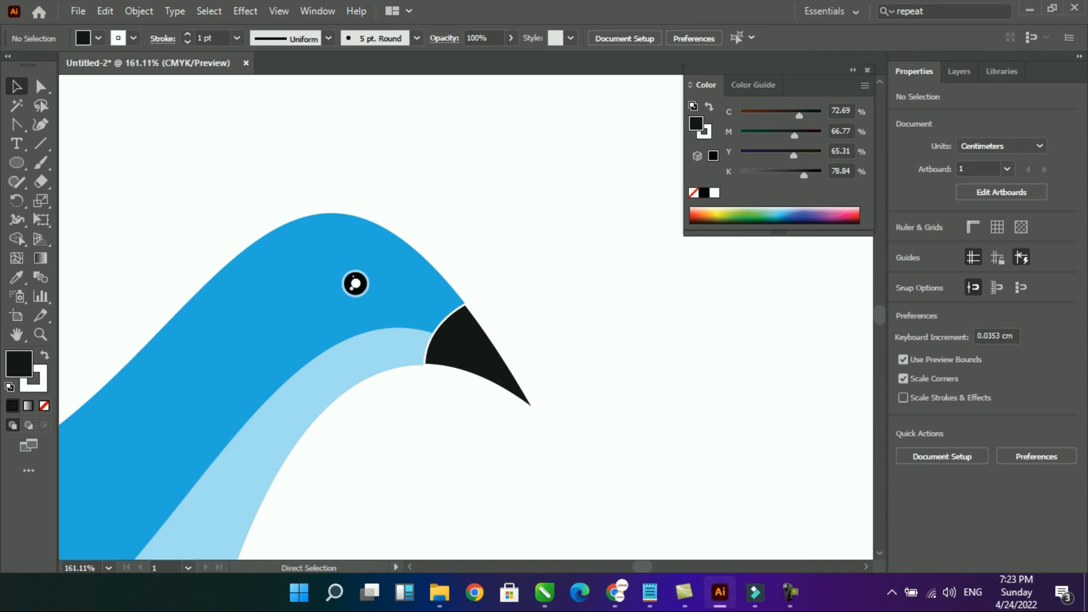
Step: Group all the bird artwork and shift it horizontally about 1.35 cm toward the beak side
key("ctrl+0")
key("ctrl+minus")
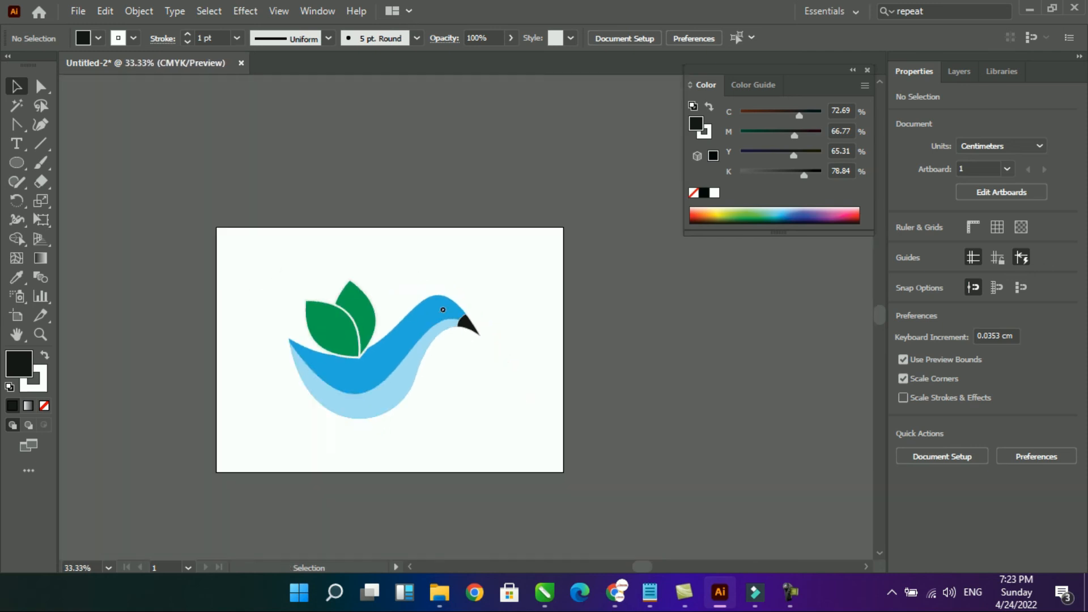
key("ctrl+a")
key("ctrl+g")
key("p")
key("v")
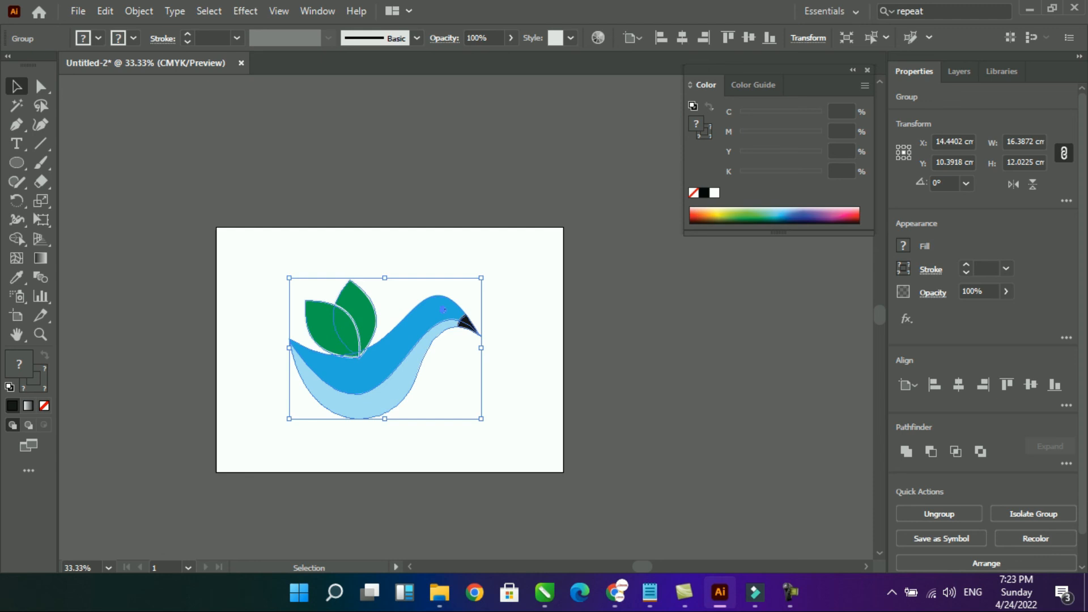
left_click(959, 72)
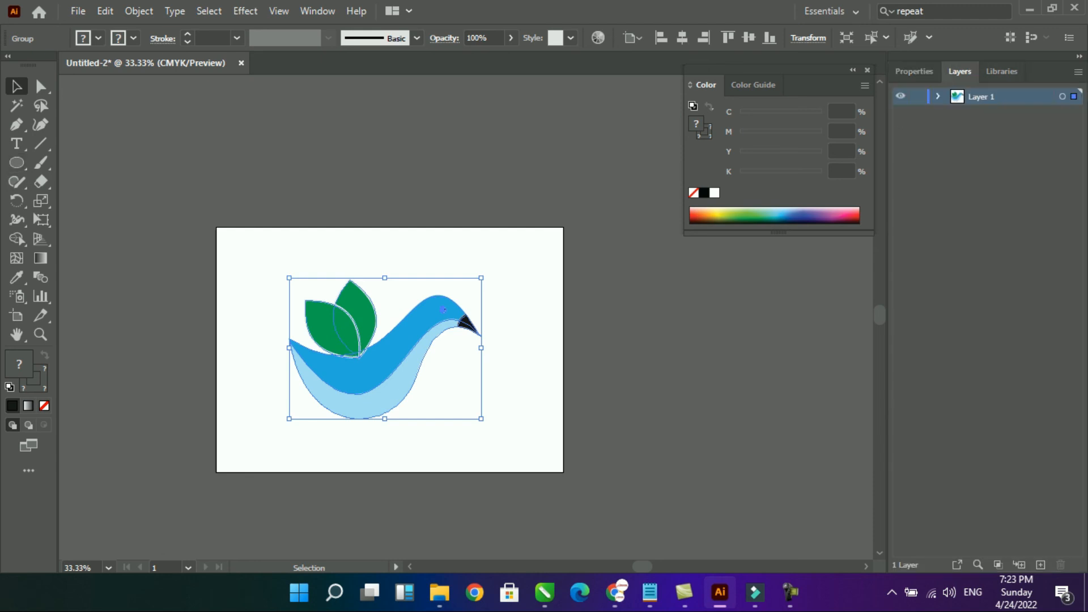
left_click(914, 71)
left_click(620, 272)
left_click(436, 334)
left_click_drag(436, 334, 452, 334)
left_click(601, 317)
Step: Ungroup the bird artwork so its parts can be edited separately
left_click_drag(218, 226, 583, 463)
left_click(474, 363)
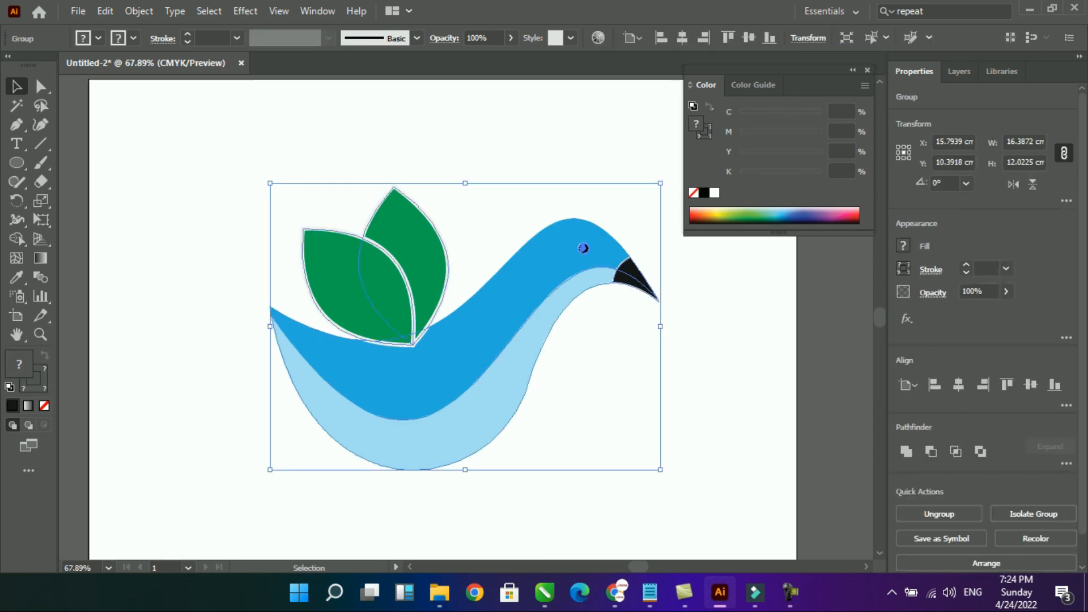
left_click(938, 513)
left_click(609, 362)
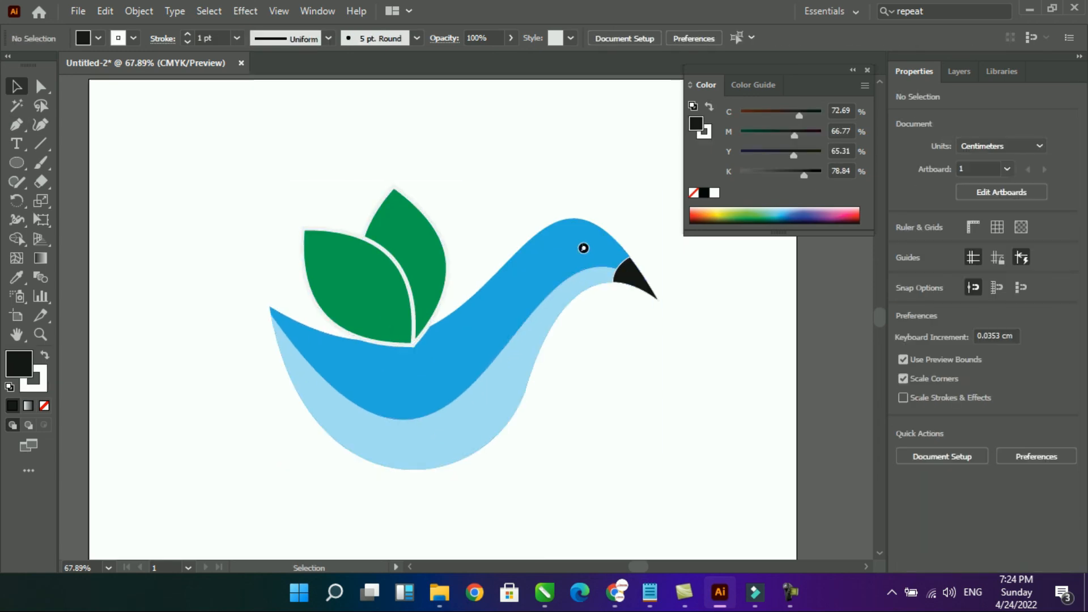
Step: Move both green leaves together slightly upward, away from the blue body
left_click(358, 289)
left_click(434, 263, "shift")
left_click_drag(433, 263, 433, 244)
left_click(499, 195)
Step: Remove the pale grey outline from both green leaves
left_click(359, 269)
left_click(428, 243, "shift")
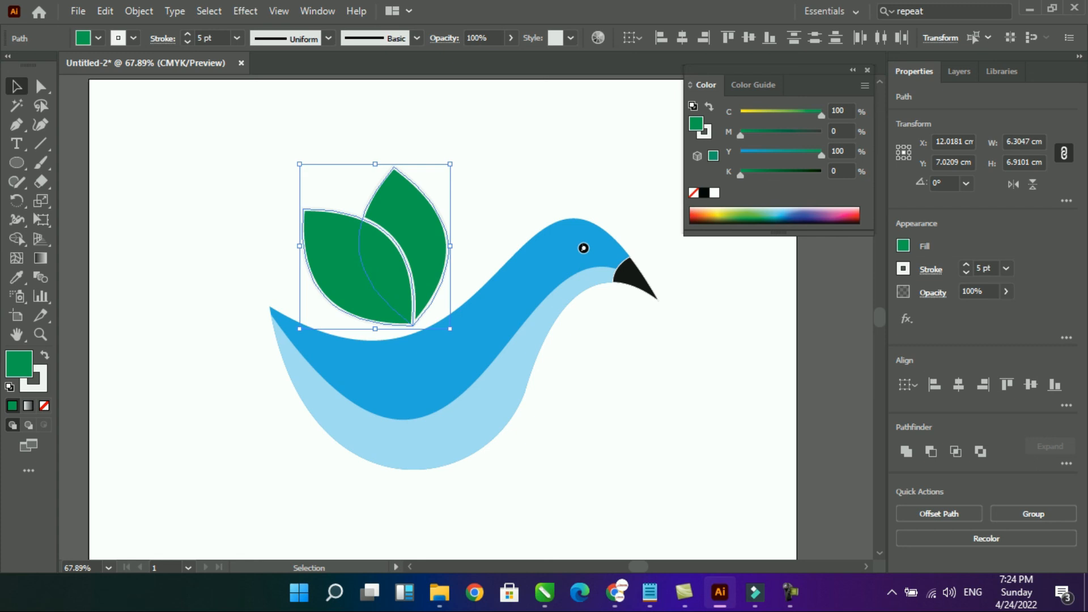
left_click(40, 387)
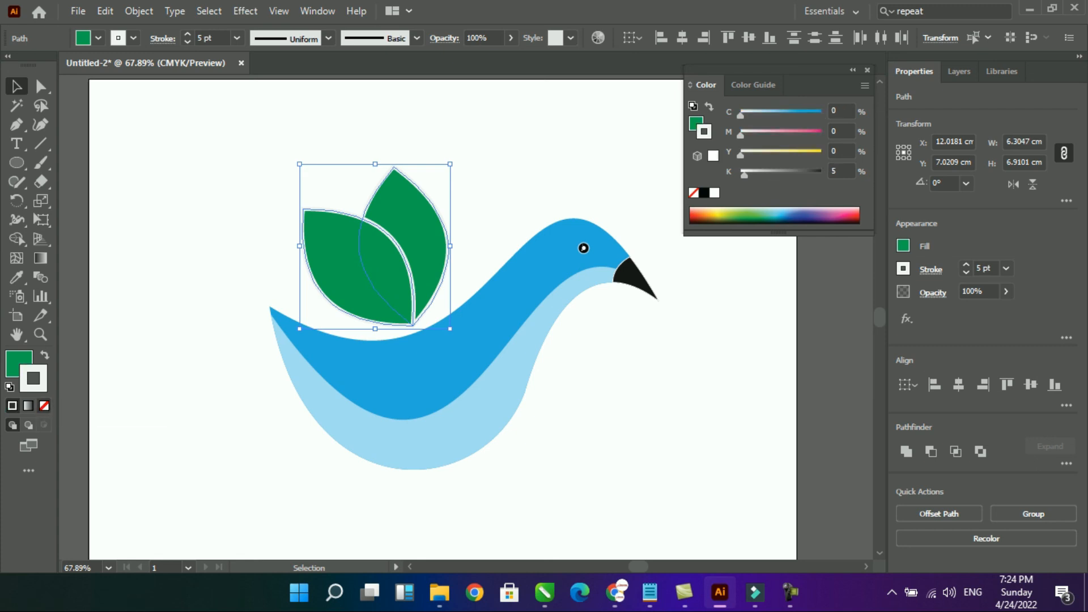
left_click(44, 405)
left_click(210, 283)
Step: Merge the overlapping area into the front leaf with Shape Builder, and shift that leaf slightly toward the tail
left_click(358, 269)
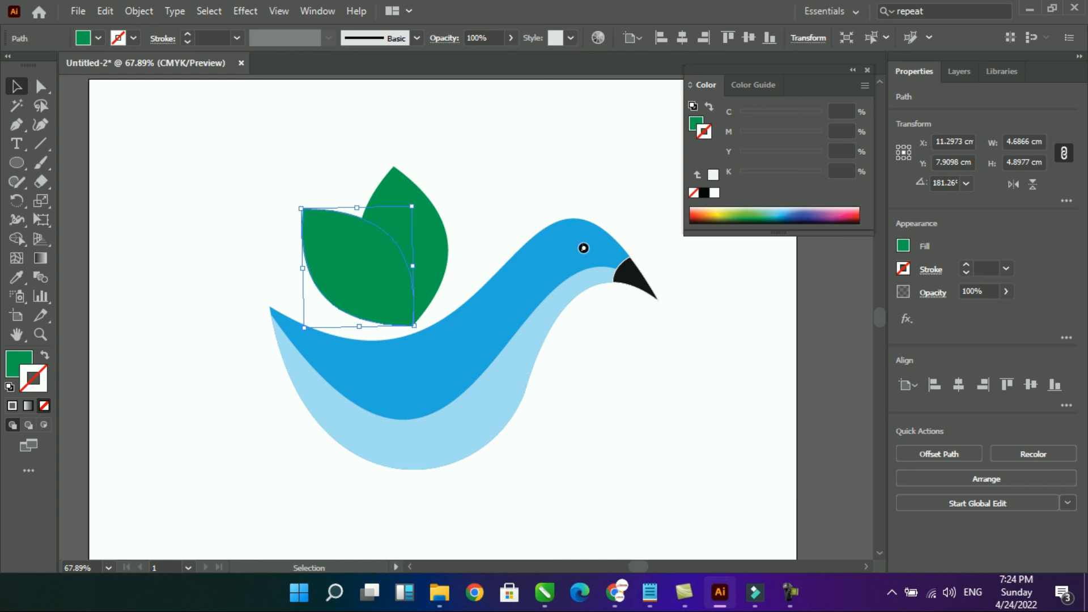
left_click(431, 249, "shift")
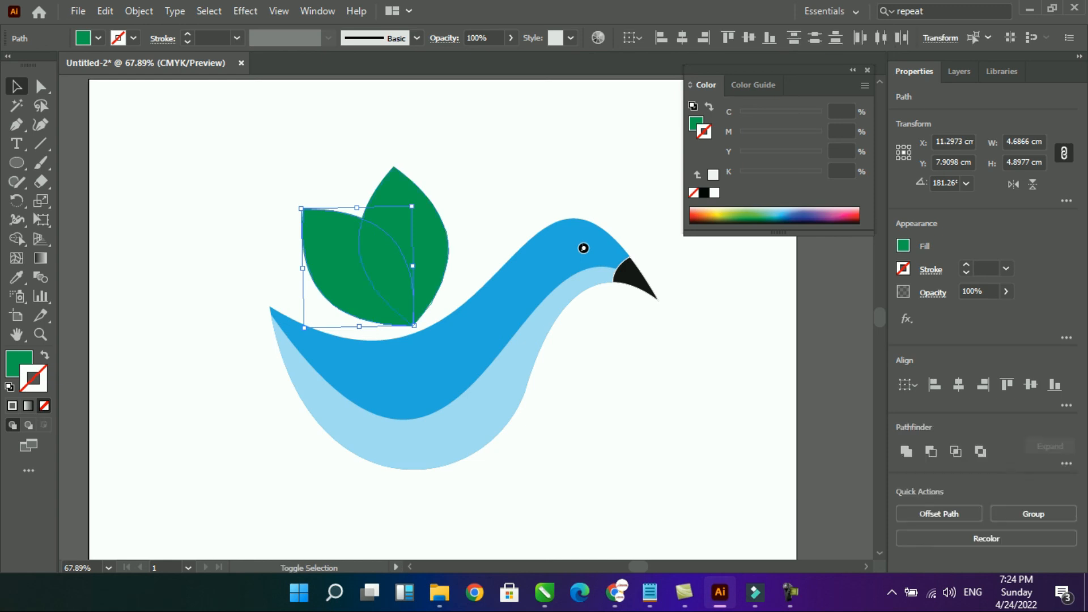
left_click(17, 239)
mouse_move(343, 271)
left_mouse_down()
mouse_move(375, 244)
mouse_move(406, 268)
left_mouse_up()
left_click(17, 87)
left_click(227, 170)
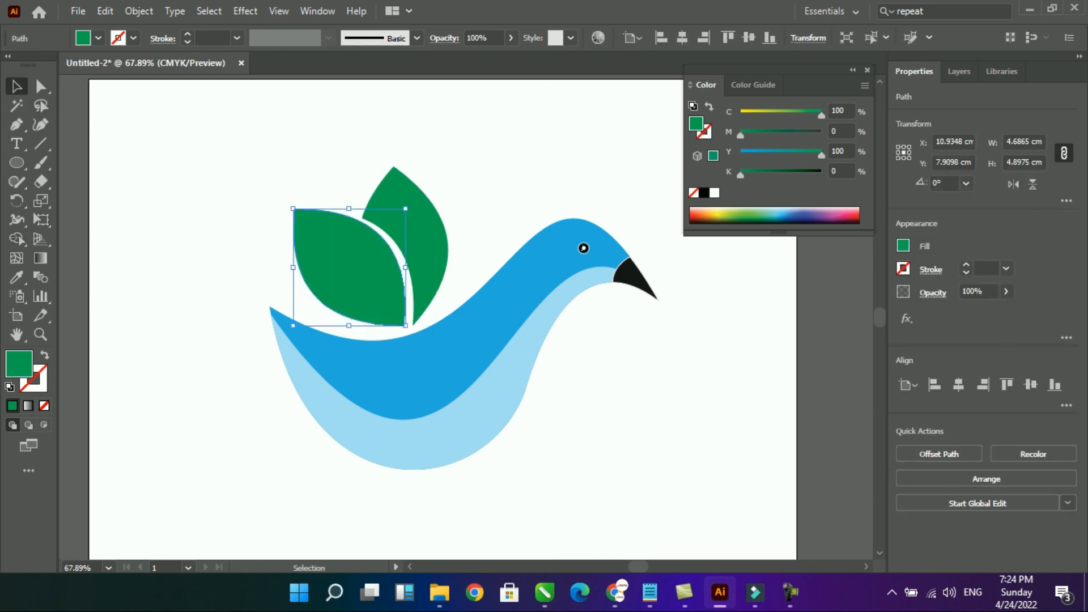
Step: Nudge the front leaf down about 0.18 cm, and lower both leaves slightly toward the body
key("Down")
key("Down")
key("Down")
key("Down")
key("Down")
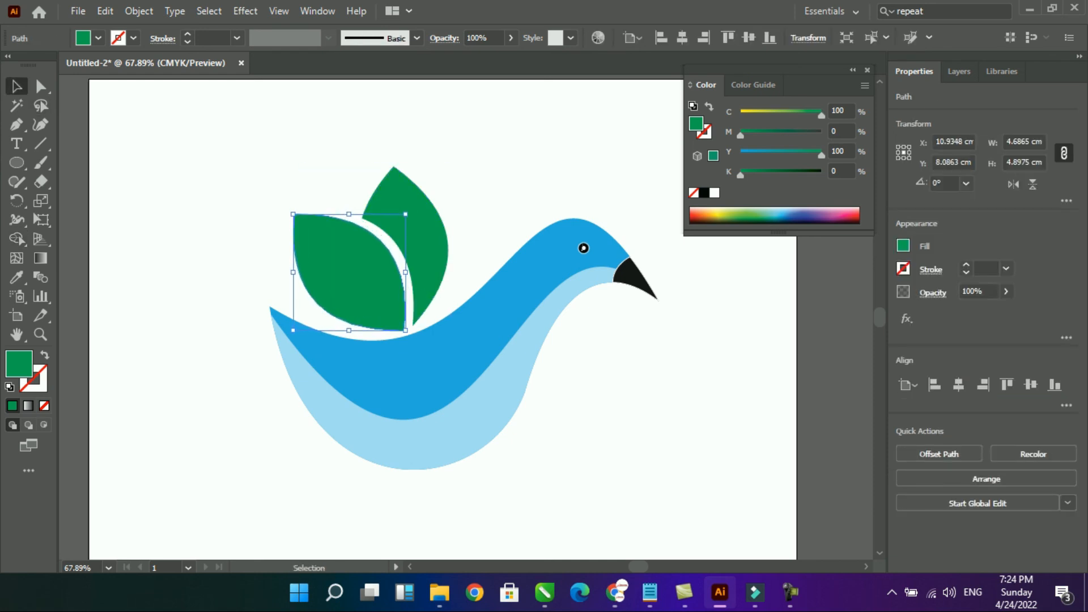
left_click(482, 211)
left_click_drag(475, 219, 390, 283)
left_click_drag(436, 257, 436, 259)
left_click(490, 212)
Step: Draw a straight diagonal line about 8.2 cm long through the front leaf, from beyond its tip to past its base
left_click(402, 314)
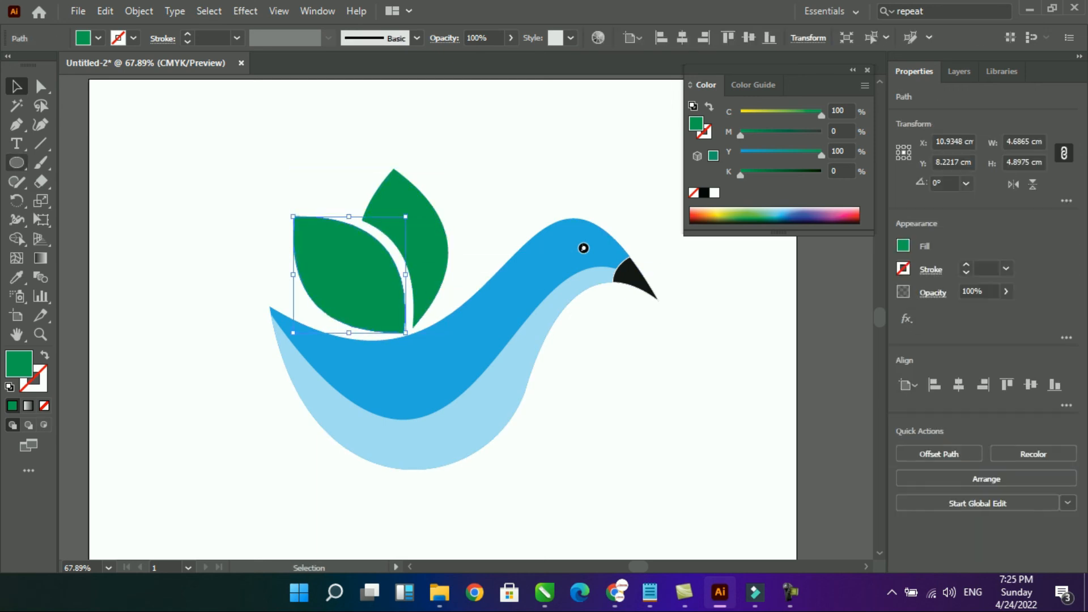
left_click(17, 124)
left_click(279, 201)
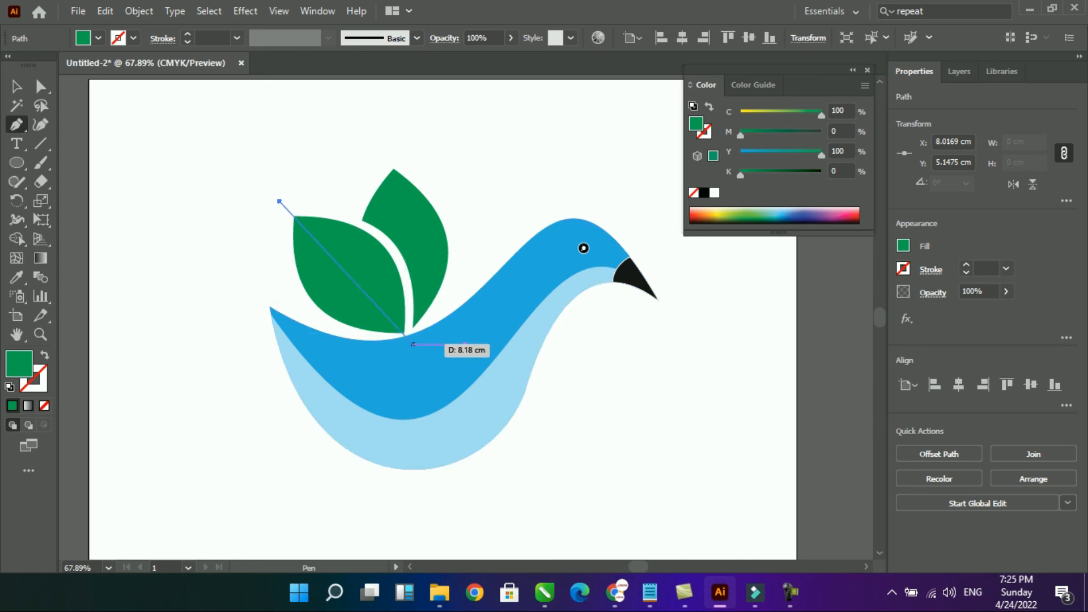
left_click(414, 344)
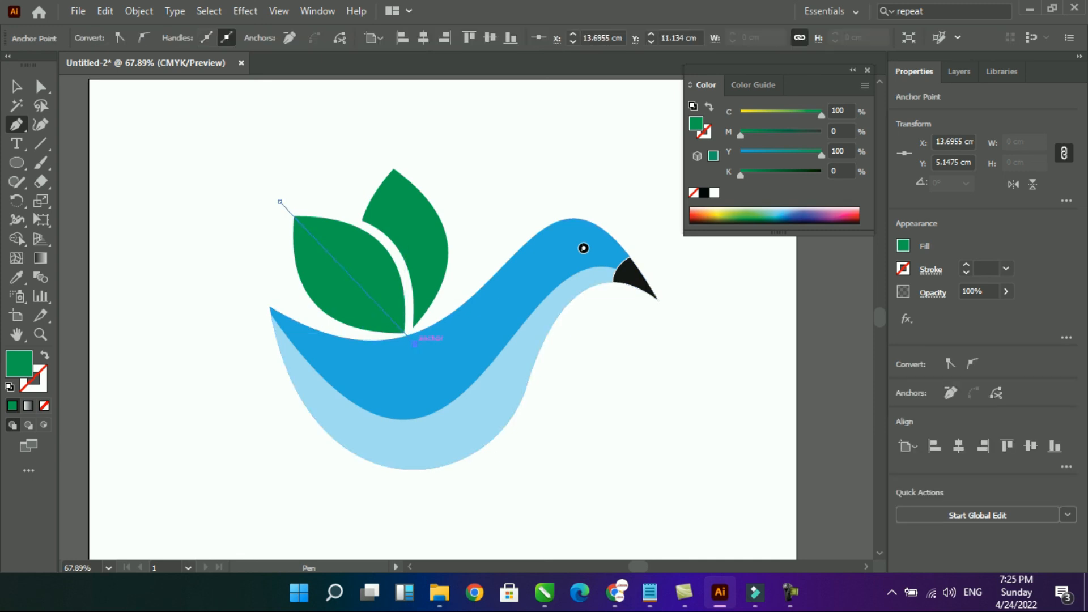
left_click(16, 86)
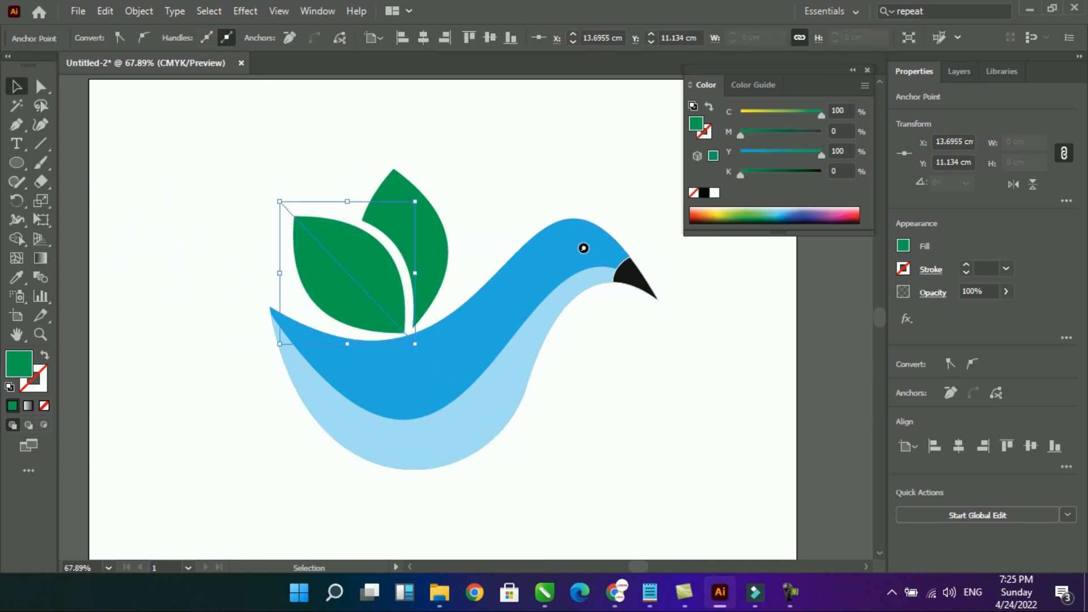
left_click(199, 218)
Step: Rearrange the diagonal line's stacking order, select it with the front leaf, and split the leaf using Pathfinder Divide
left_click(309, 294)
left_click(282, 202)
left_click(367, 274, "shift")
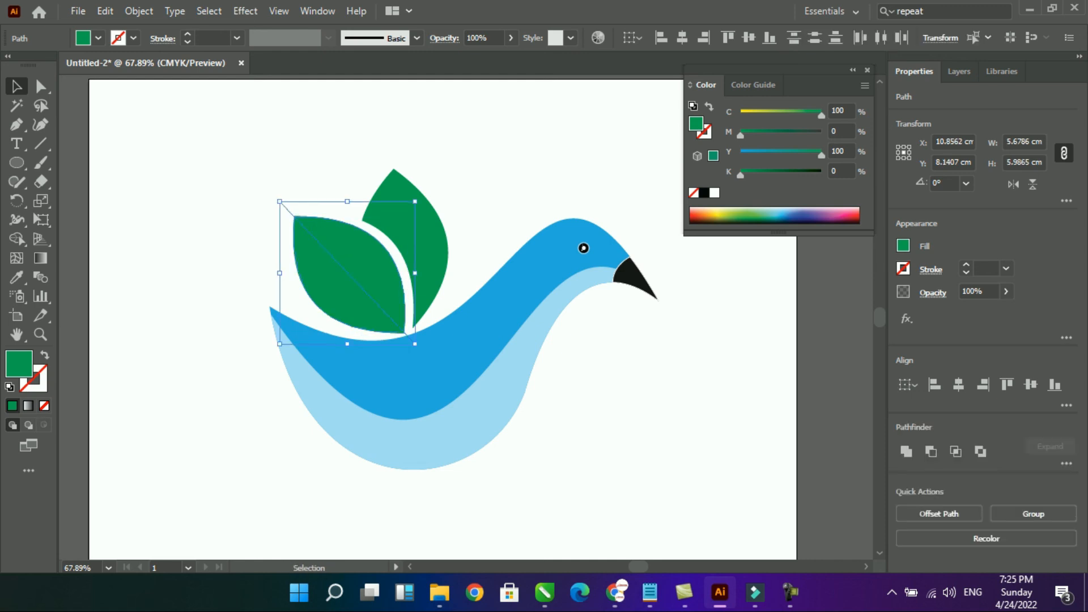
left_click(506, 191)
left_click(283, 205)
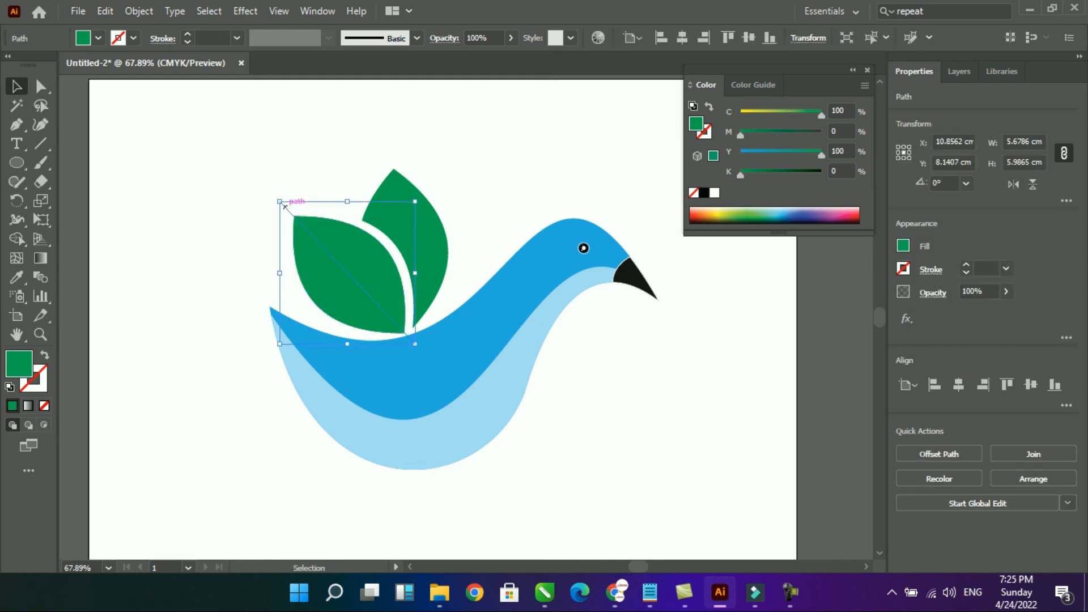
right_click(284, 207)
mouse_move(340, 474)
left_click(504, 490)
left_click(381, 281, "shift")
left_click_drag(382, 280, 270, 211)
key("ctrl+z")
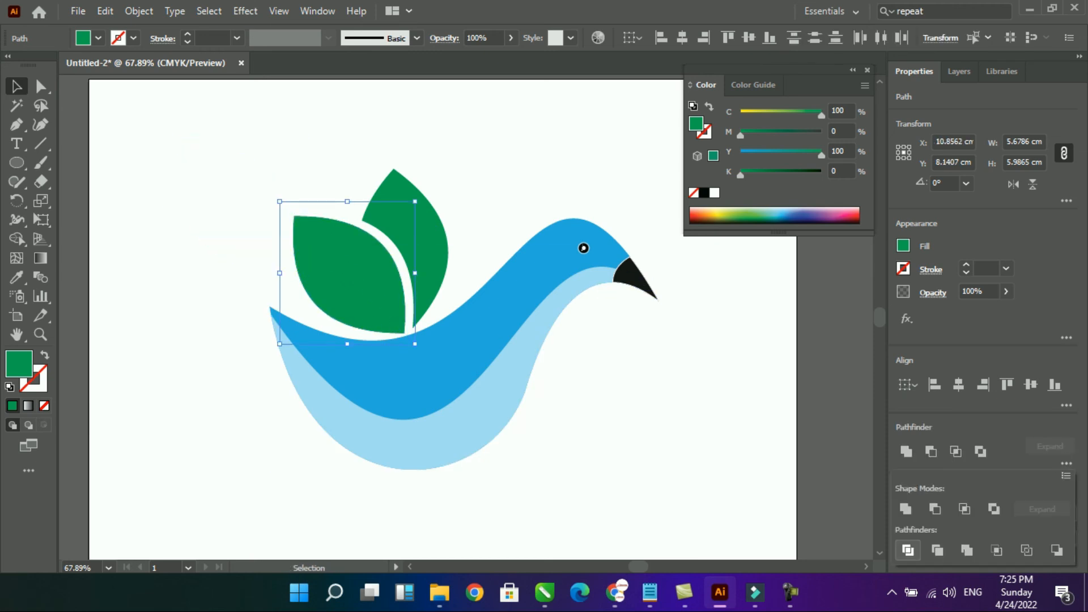
Step: Ungroup the two halves of the divided front leaf
left_click(350, 273)
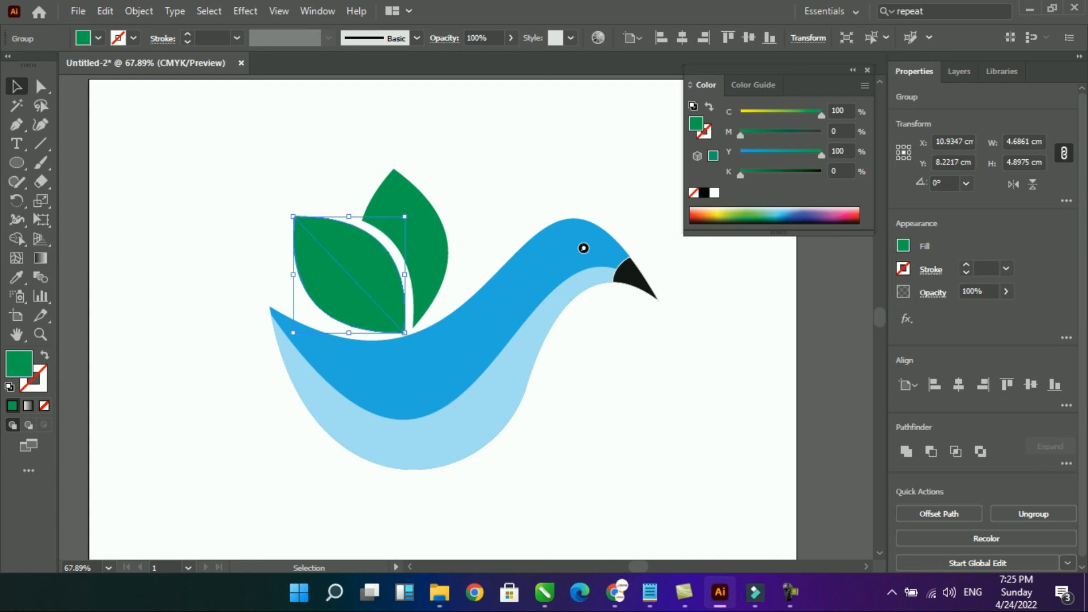
left_click(1033, 514)
left_click(651, 389)
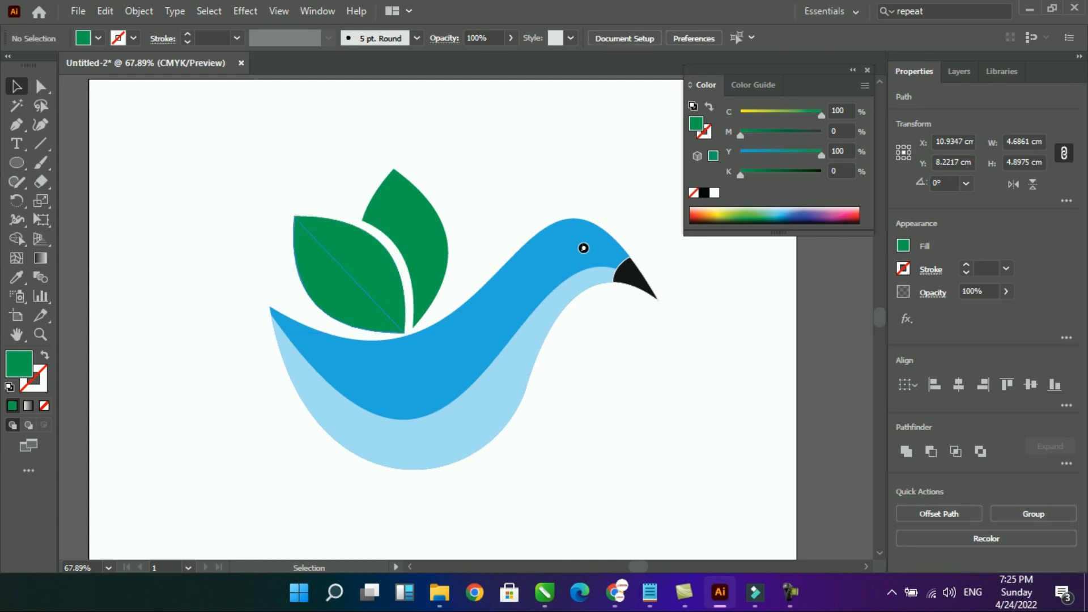
Step: Fill the front leaf's lower half with dark green 02632E, fit the artboard in view, and close the Color panel
left_click(333, 285)
double_click(19, 363)
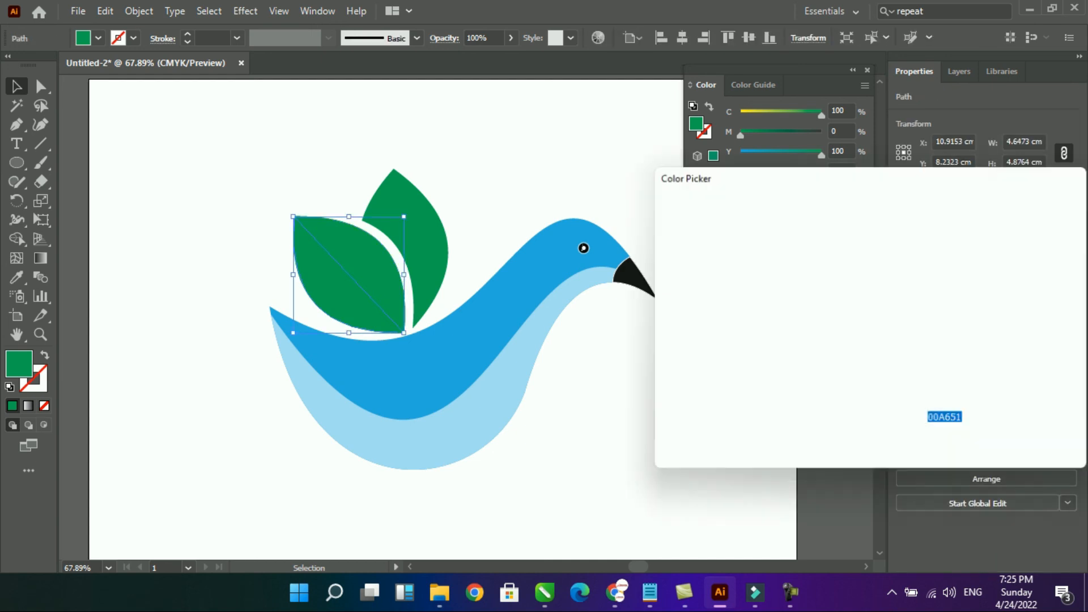
left_click(861, 341)
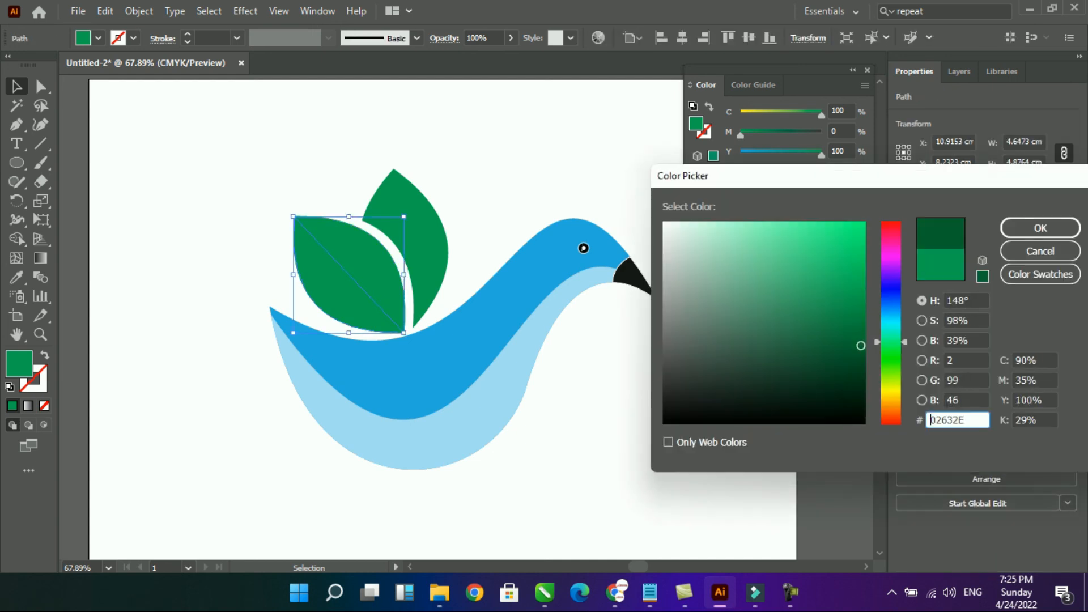
left_click(1040, 228)
left_click(708, 340)
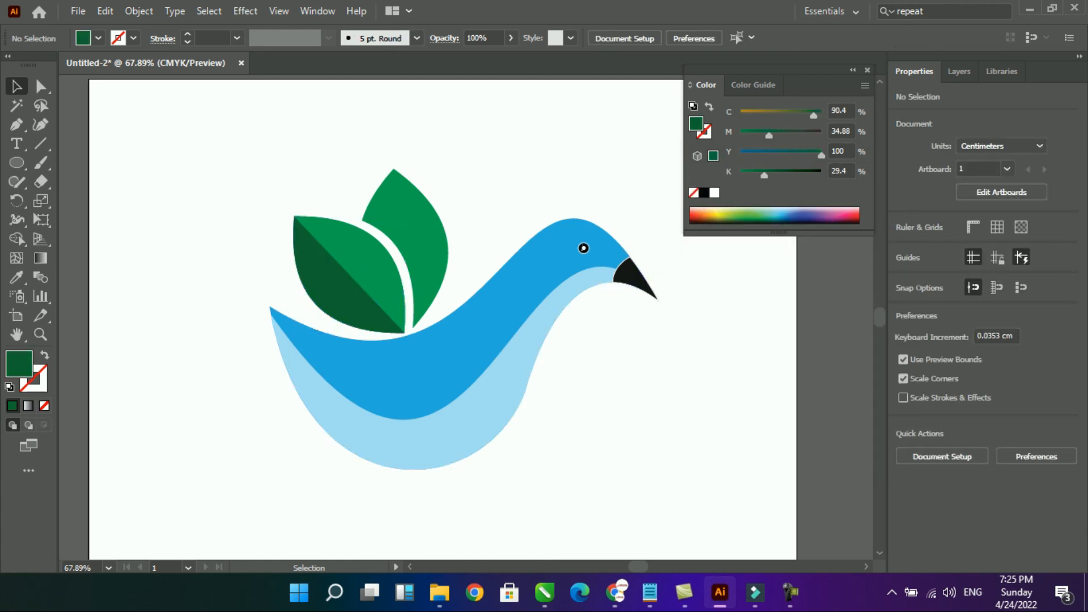
key("ctrl+0")
left_click(867, 70)
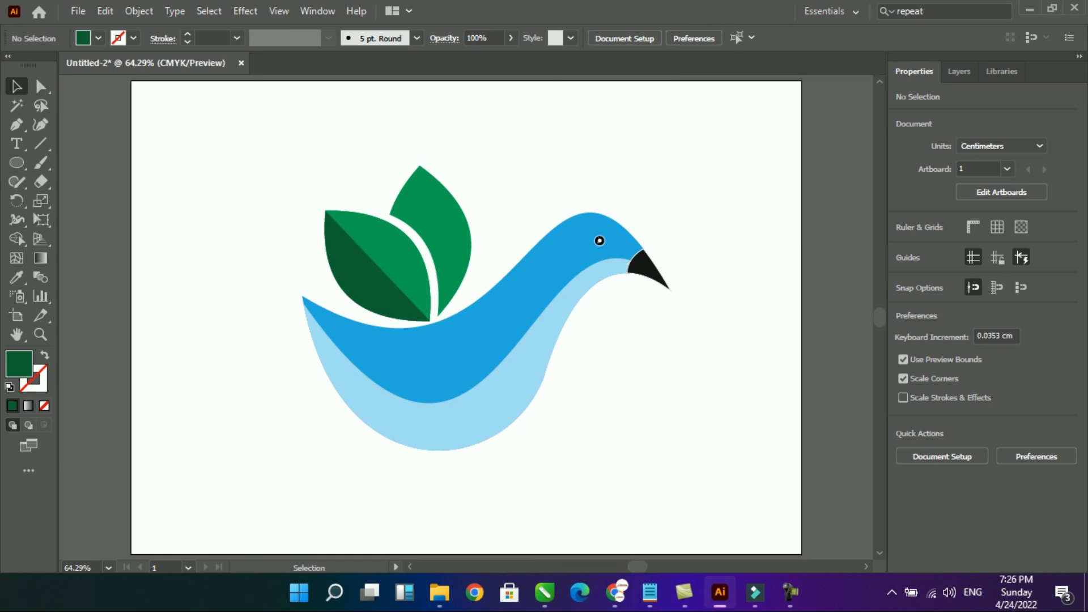